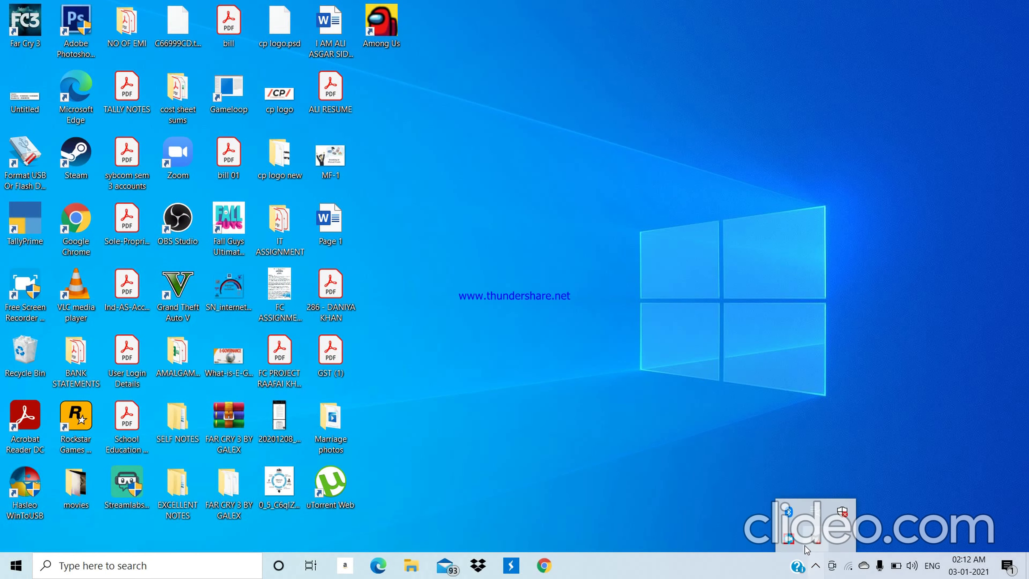
Step: Move the TallyPrime shortcut to the end of the desktop icons and launch TallyPrime
{"action": "left_click", "coordinate": [674, 455]}
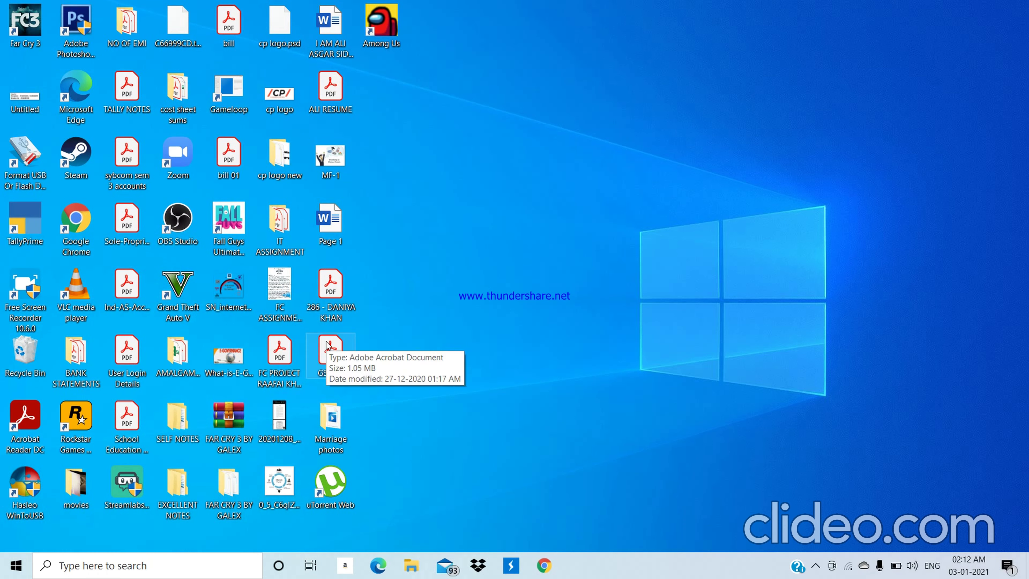
{"action": "left_click_drag", "start_coordinate": [25, 219], "coordinate": [445, 119]}
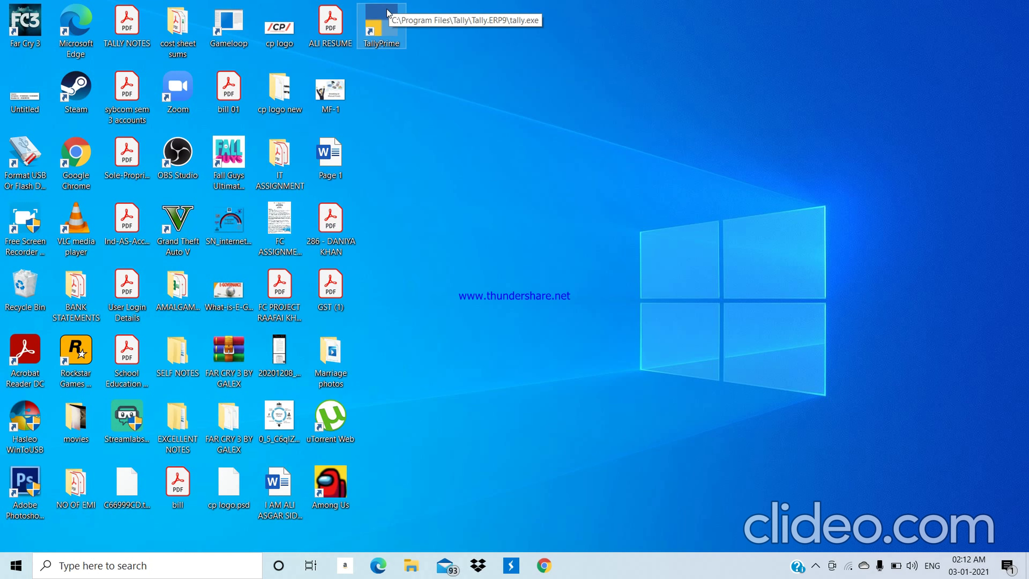
{"action": "double_click", "coordinate": [381, 22]}
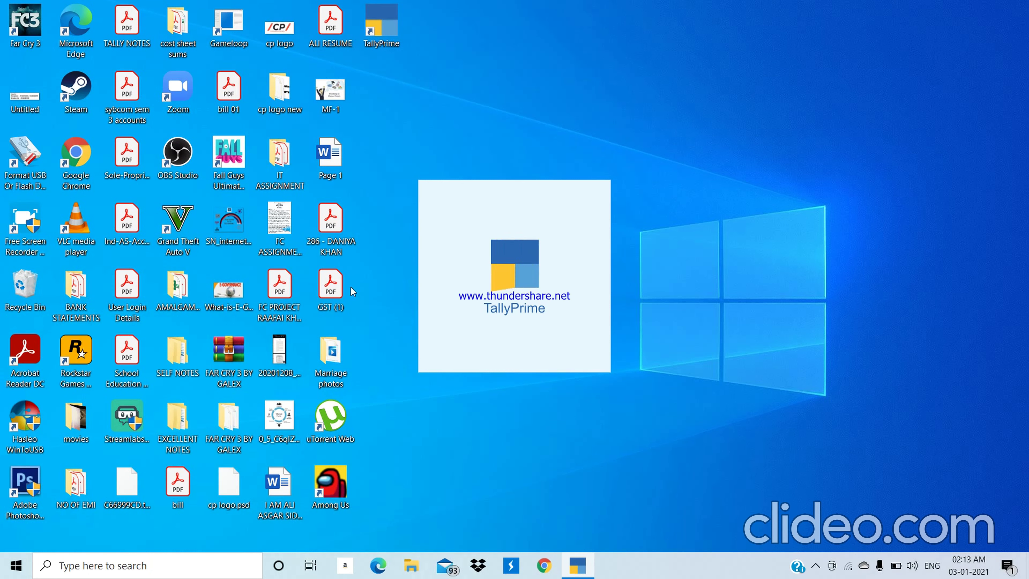
Step: Open GST (1).pdf in full-screen mode, review its ledger table and first transactions page, and return to TallyPrime
{"action": "double_click", "coordinate": [329, 289]}
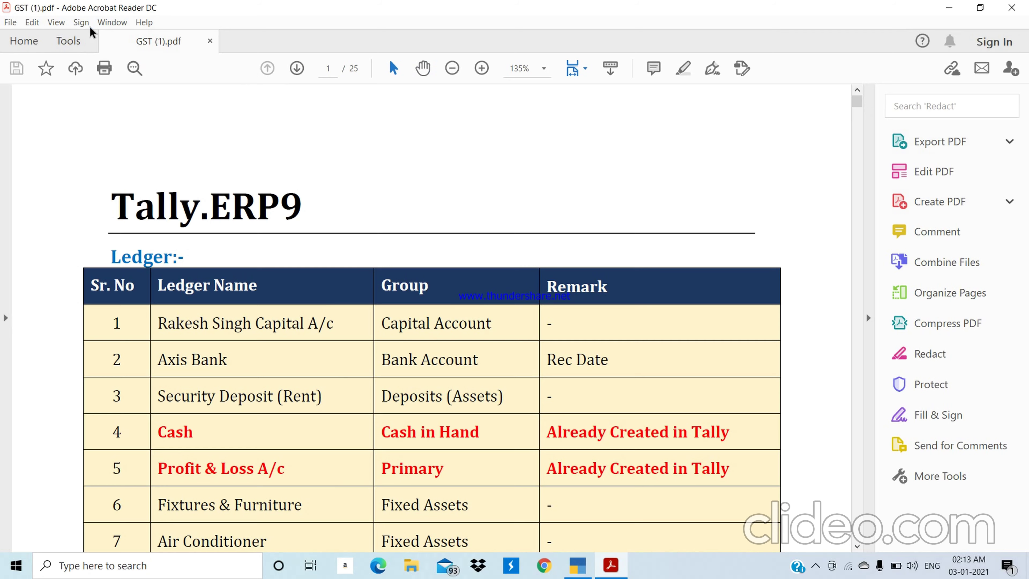
{"action": "left_click", "coordinate": [56, 22]}
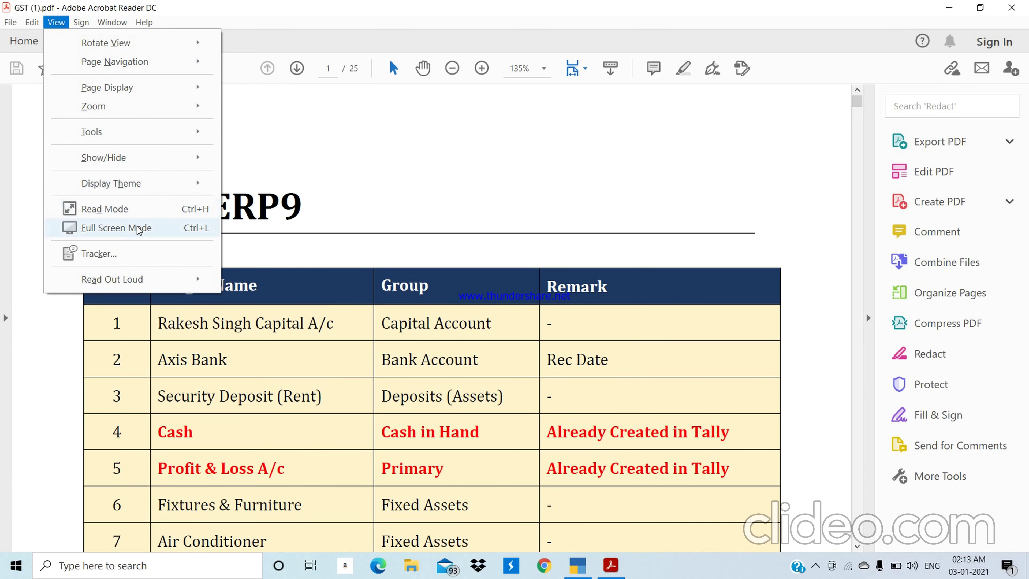
{"action": "left_click", "coordinate": [138, 229]}
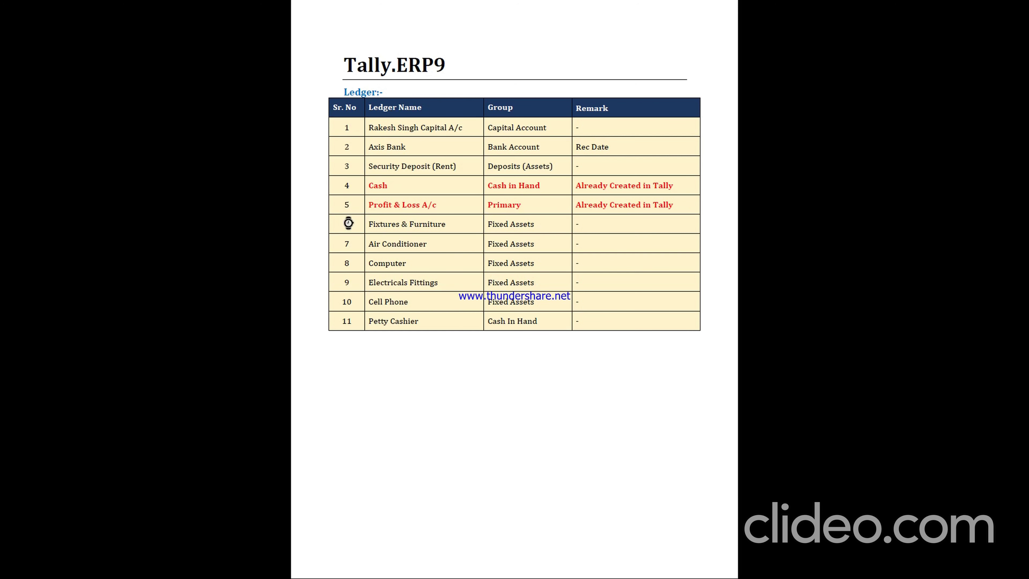
{"action": "scroll", "coordinate": [349, 223], "scroll_direction": "down", "scroll_amount": 1}
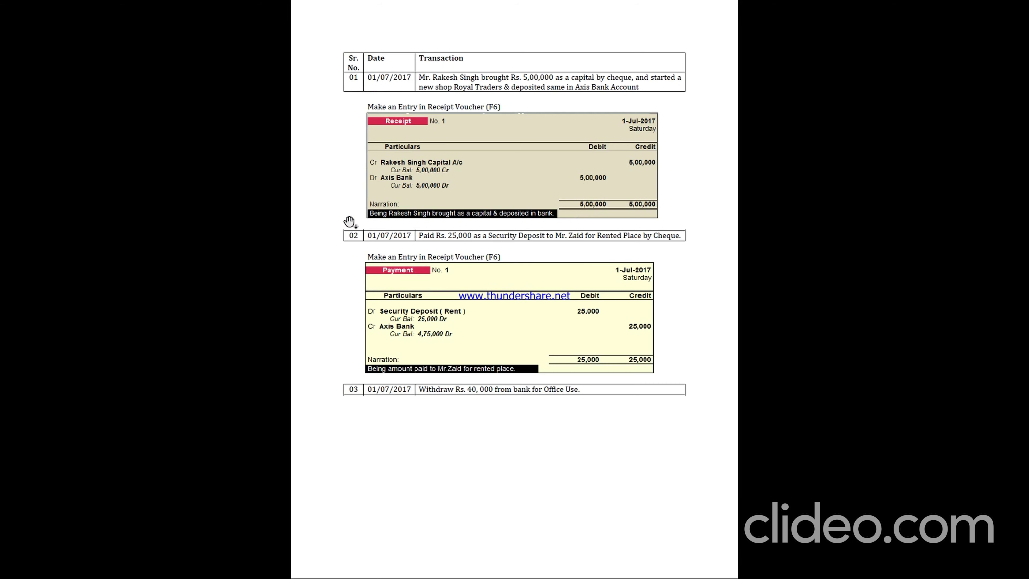
{"action": "scroll", "coordinate": [349, 221], "scroll_direction": "up", "scroll_amount": 1}
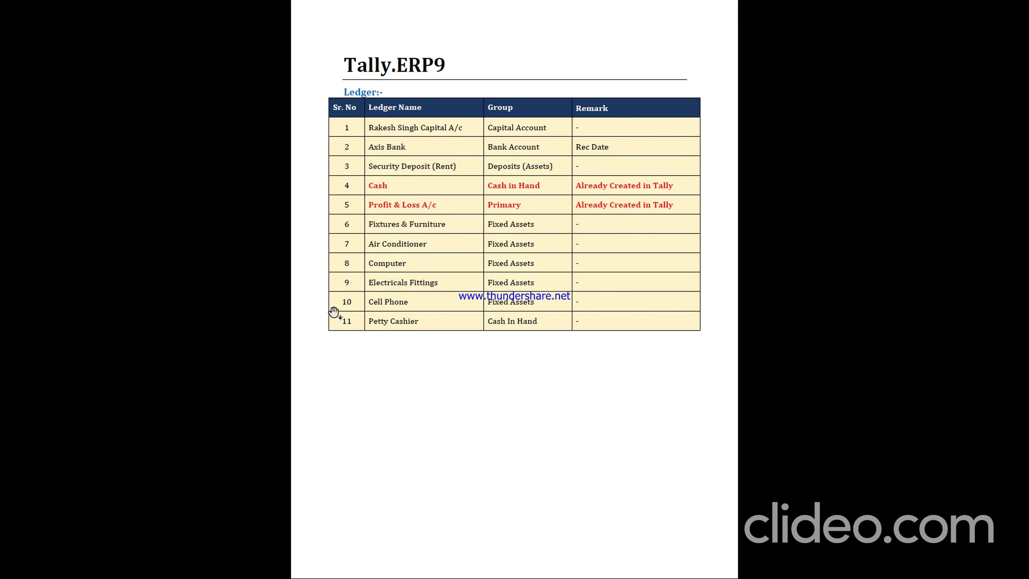
{"action": "key", "text": "alt+Tab"}
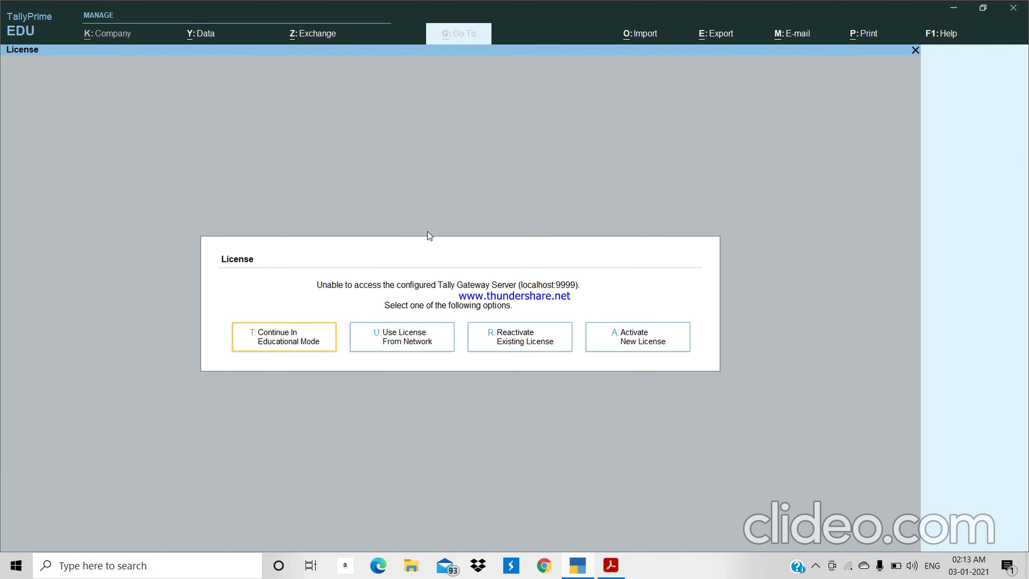
{"action": "key", "text": "Escape"}
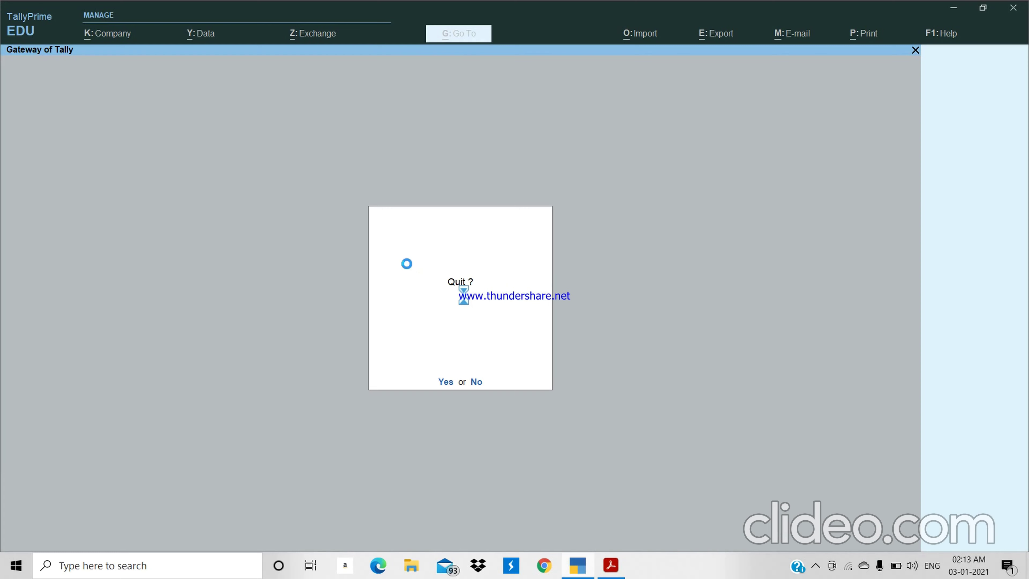
{"action": "key", "text": "y"}
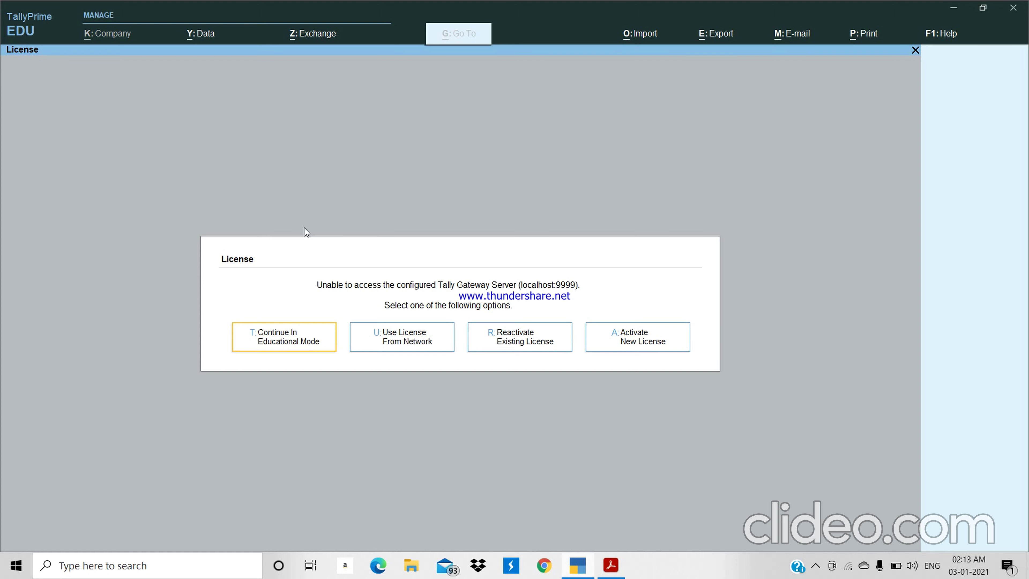
{"action": "key", "text": "ctrl+k"}
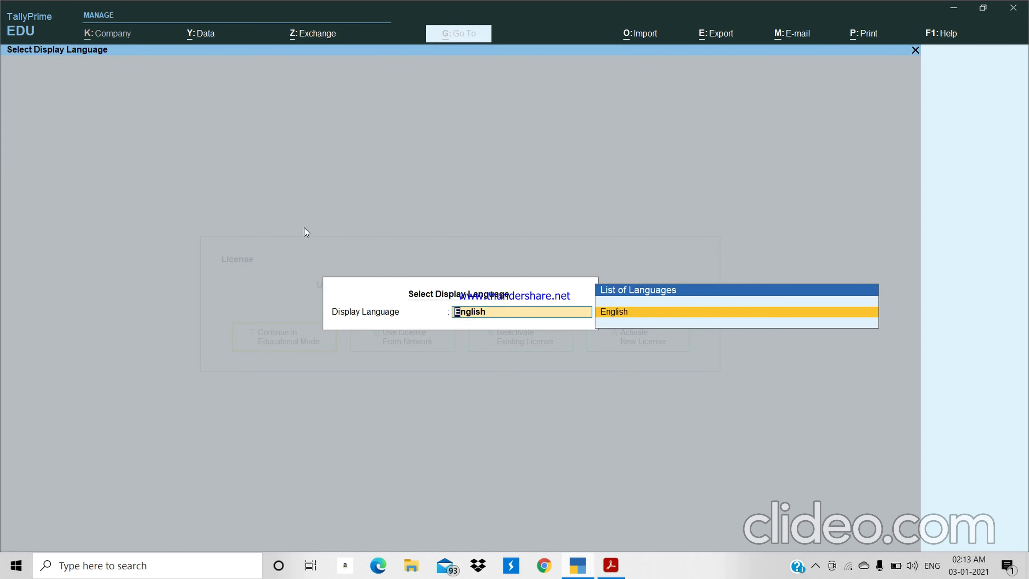
{"action": "key", "text": "Return"}
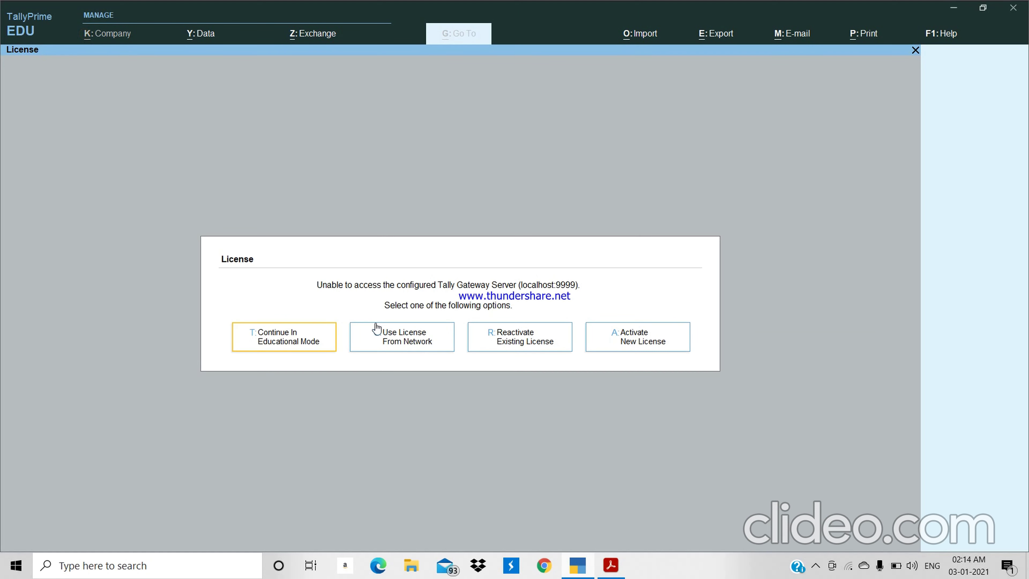
{"action": "key", "text": "Escape"}
{"action": "key", "text": "n"}
Step: Continue in Educational Mode, dismiss the company login, and open the Traning company from the list of companies
{"action": "left_click", "coordinate": [321, 331]}
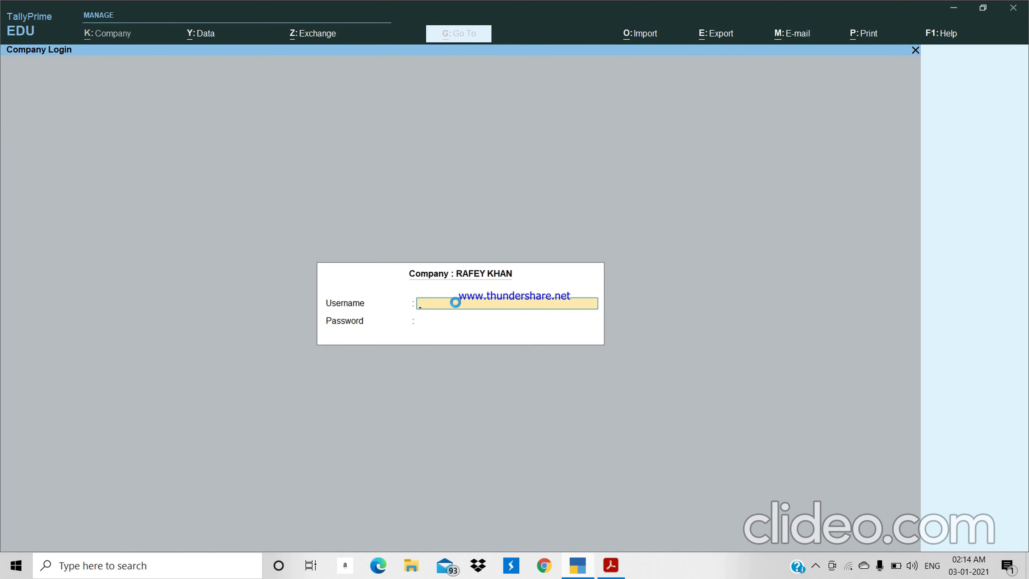
{"action": "key", "text": "Escape"}
{"action": "key", "text": "Down"}
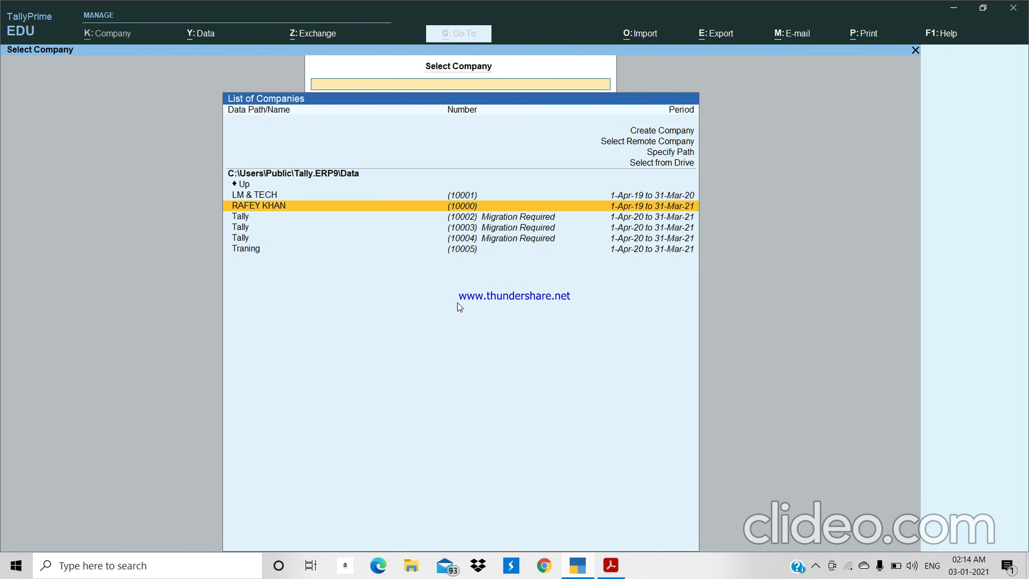
{"action": "key", "text": "Up"}
{"action": "key", "text": "Down"}
{"action": "key", "text": "Down"}
{"action": "key", "text": "Down"}
{"action": "key", "text": "Down"}
{"action": "key", "text": "Down"}
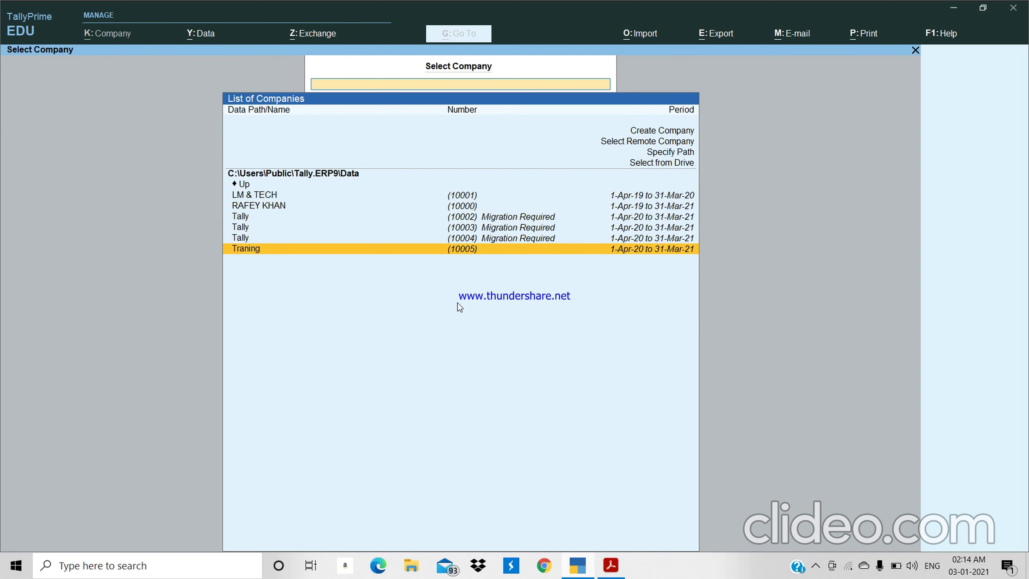
{"action": "key", "text": "Return"}
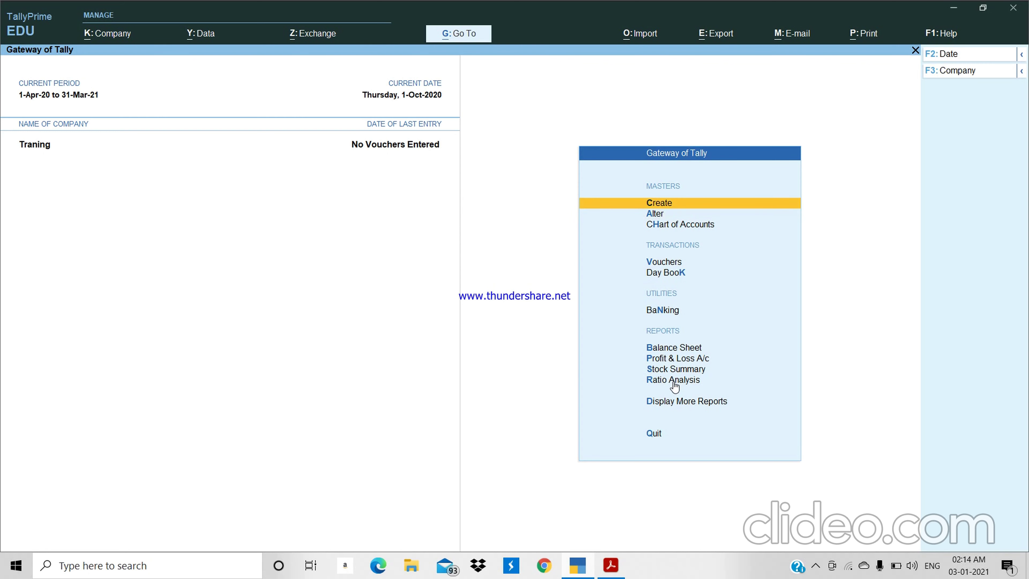
Step: Open master creation from the Gateway of Tally
{"action": "key", "text": "Down"}
{"action": "key", "text": "Up"}
{"action": "key", "text": "Return"}
Step: Go through the accounting masters that can be created: Group, Ledger, Currency and Voucher Type
{"action": "key", "text": "Down"}
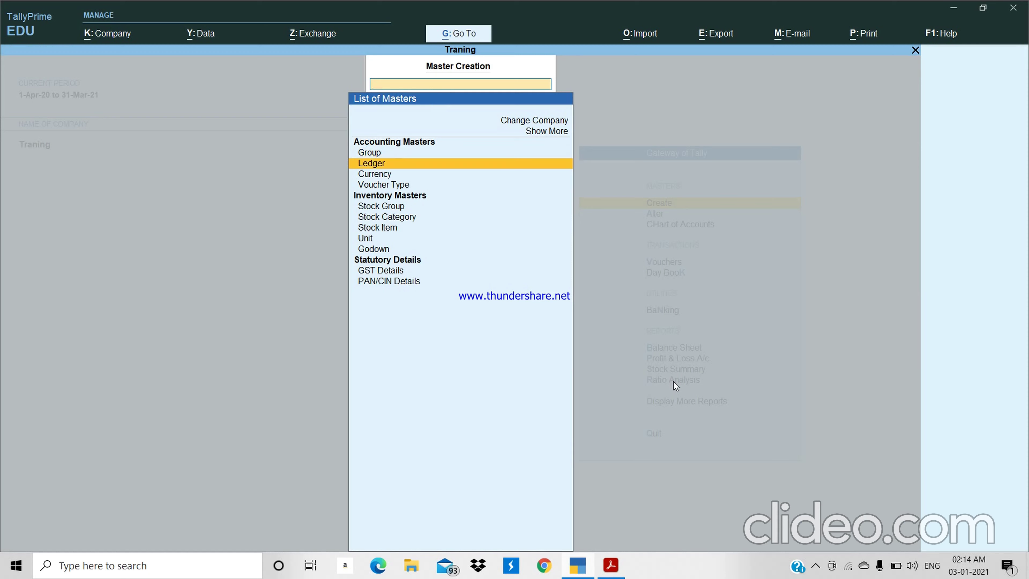
{"action": "key", "text": "Down"}
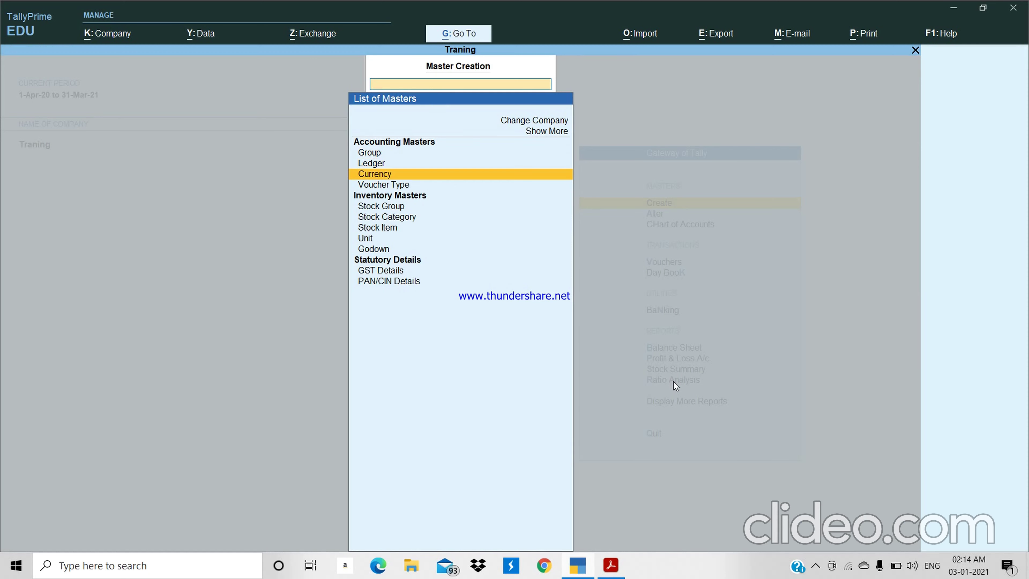
{"action": "key", "text": "Up"}
{"action": "key", "text": "Up"}
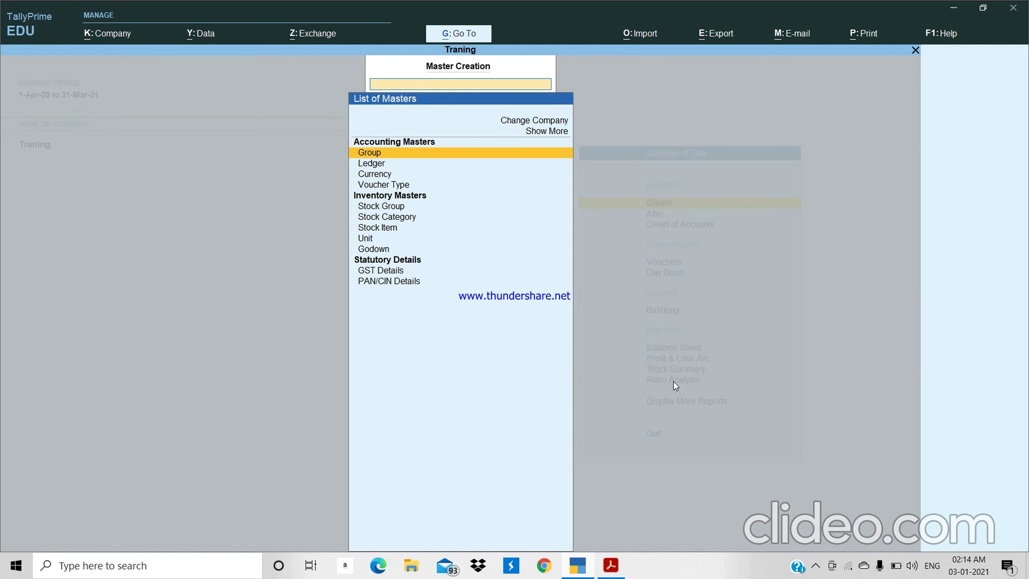
{"action": "key", "text": "Down"}
{"action": "key", "text": "Up"}
{"action": "key", "text": "Up"}
{"action": "key", "text": "Down"}
{"action": "key", "text": "Down"}
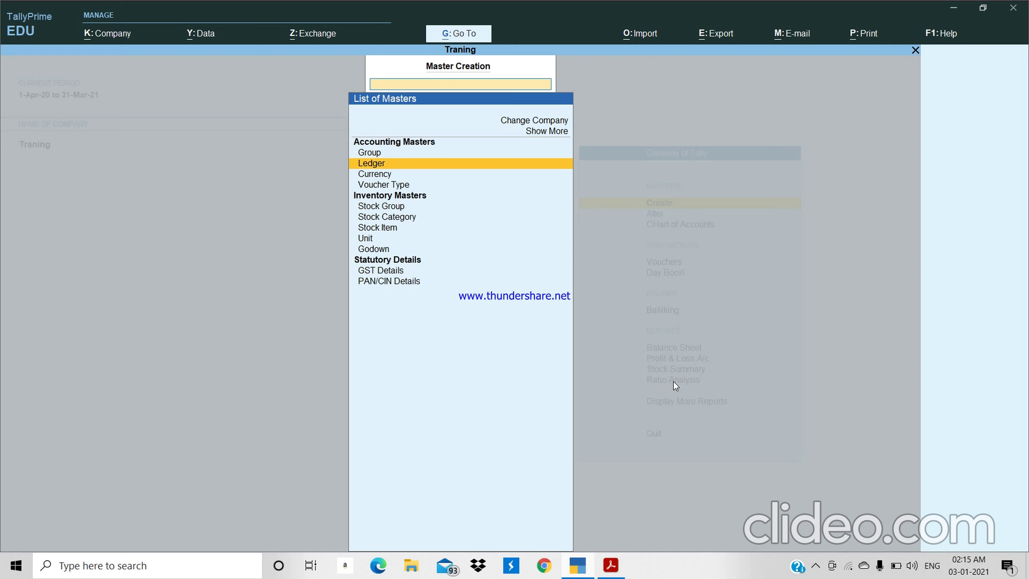
{"action": "key", "text": "Up"}
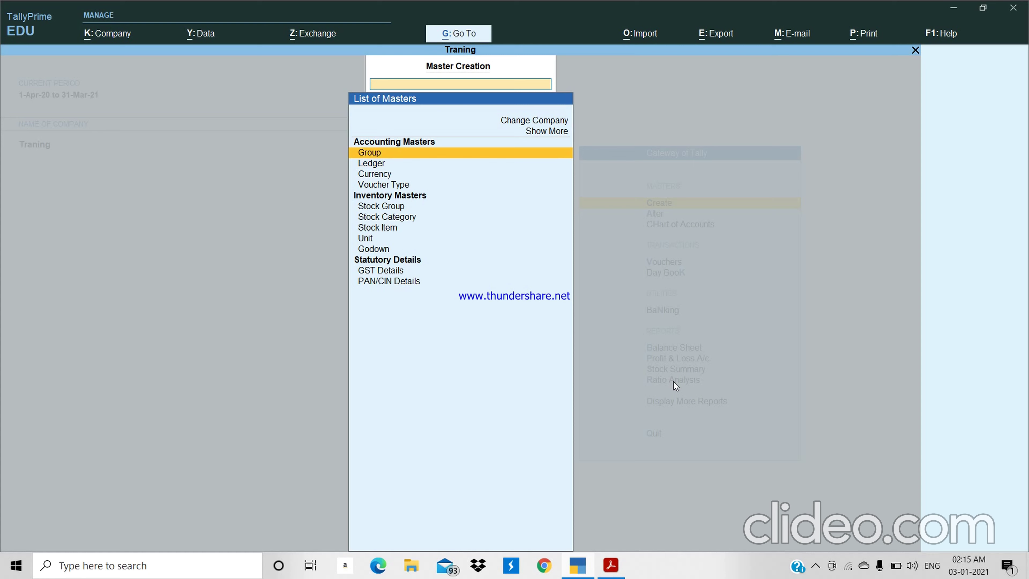
{"action": "key", "text": "Down"}
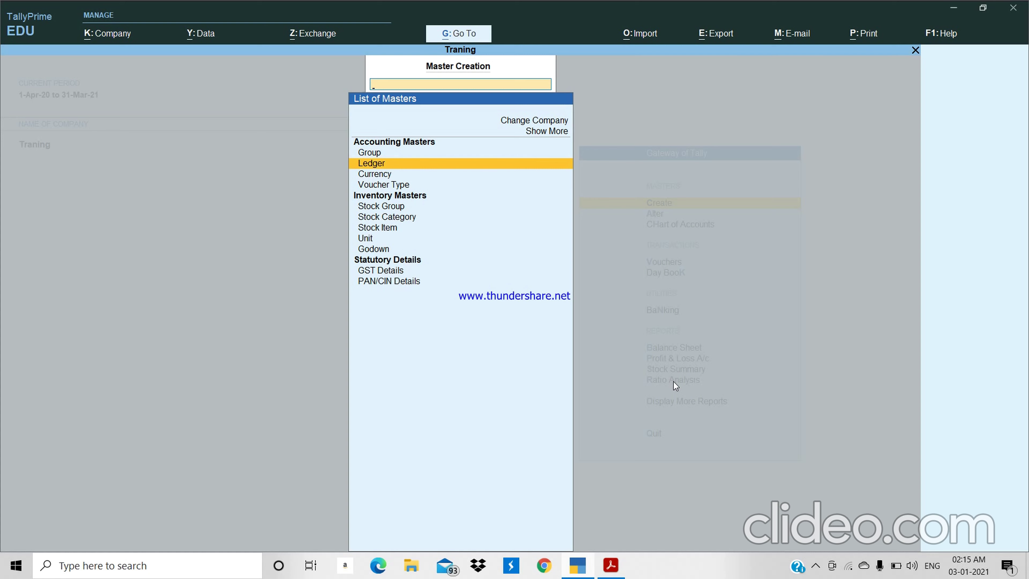
{"action": "key", "text": "Down"}
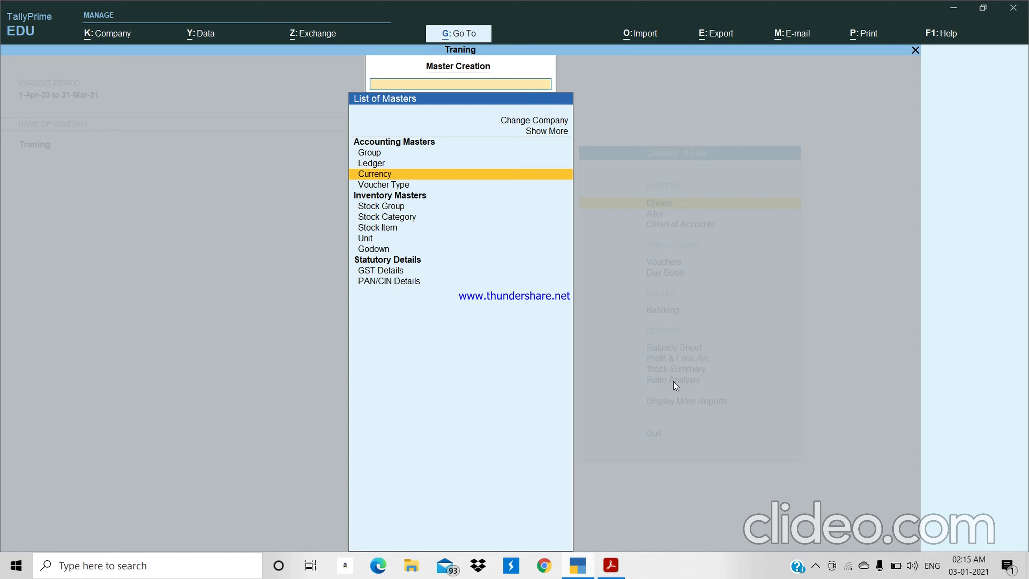
{"action": "key", "text": "Down"}
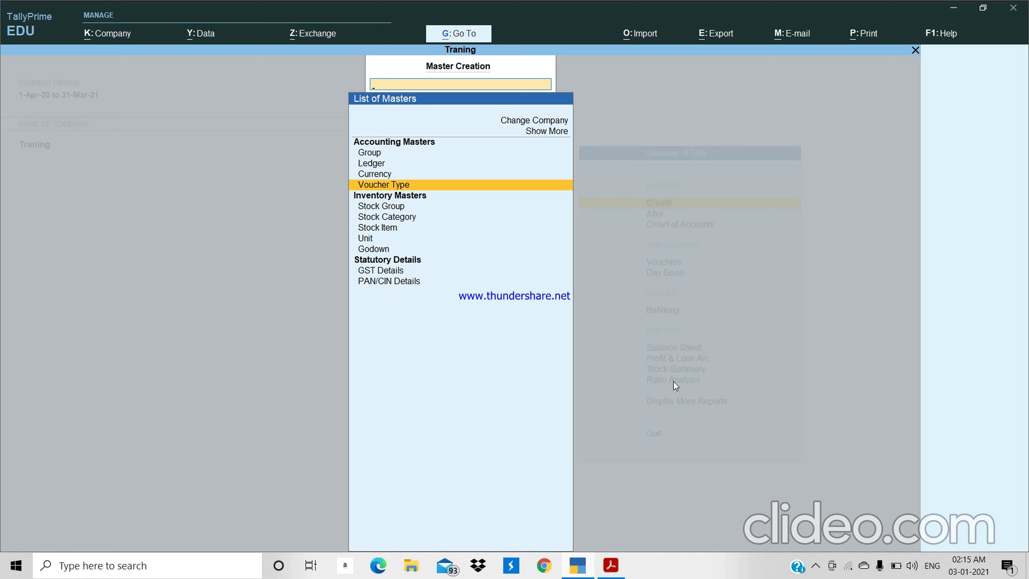
Step: Examine the Stock Group and Stock Category inventory masters, opening the stock category creation form and quitting it without entries
{"action": "key", "text": "Down"}
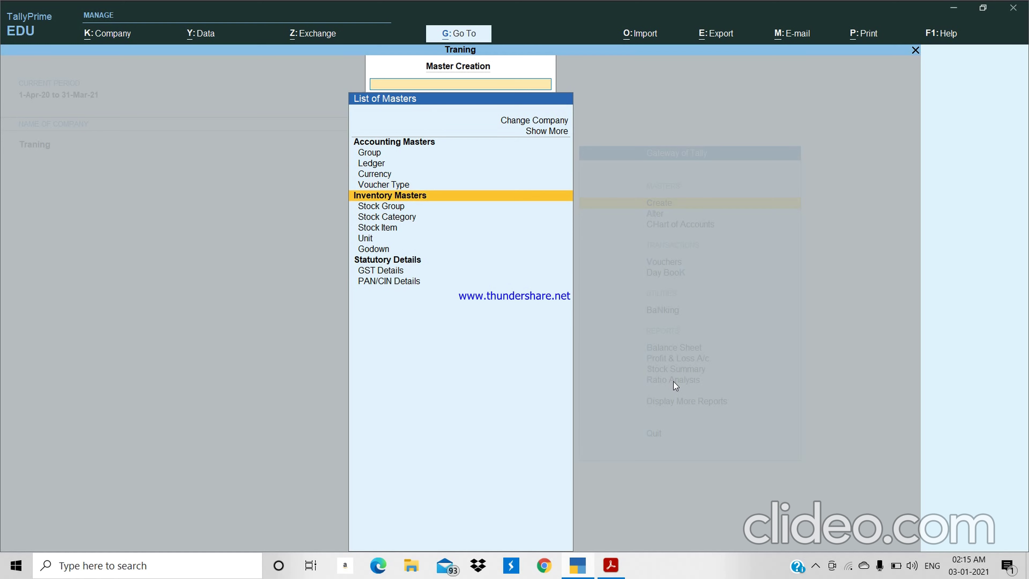
{"action": "key", "text": "Down"}
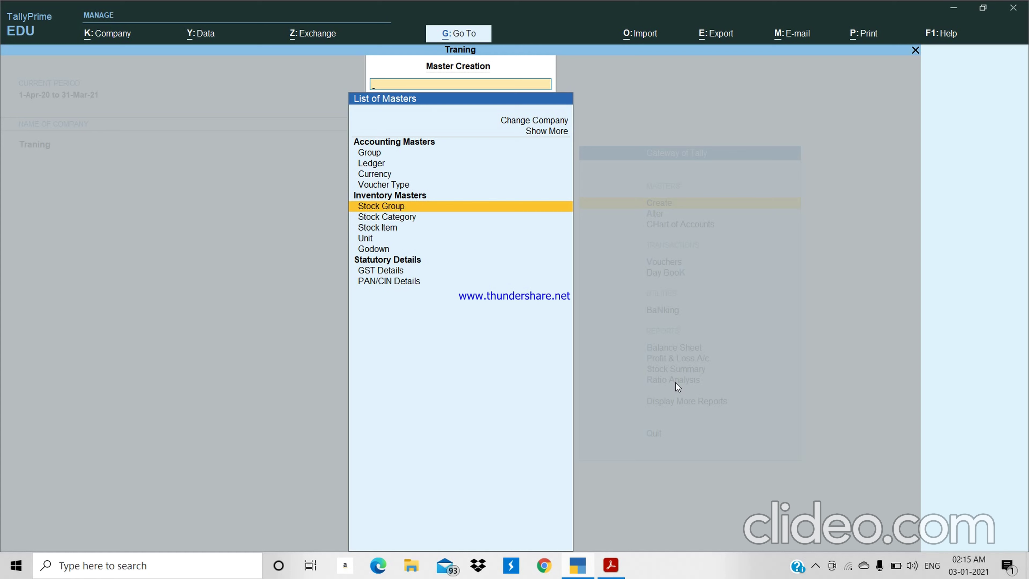
{"action": "key", "text": "Down"}
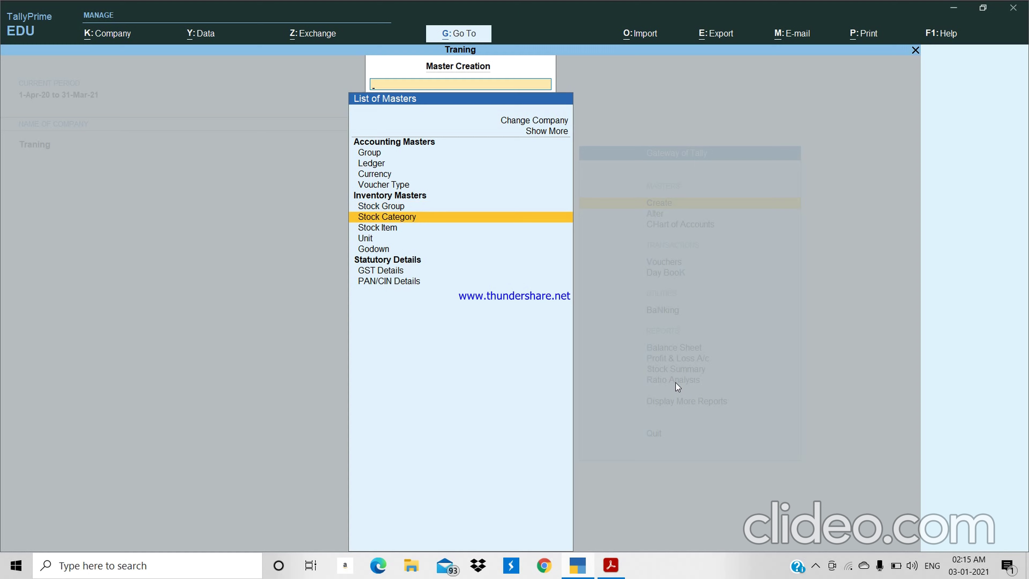
{"action": "key", "text": "Return"}
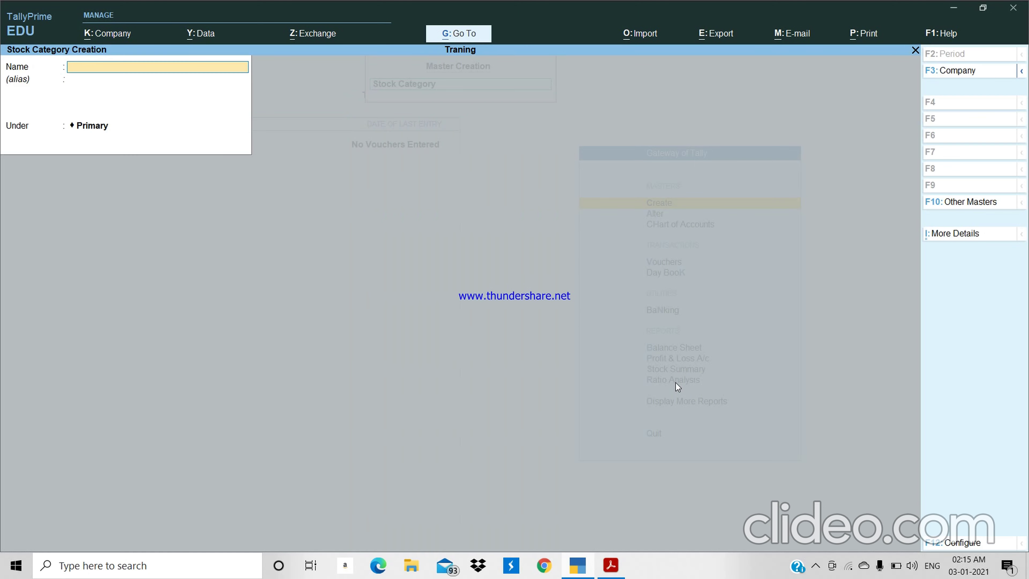
{"action": "key", "text": "Escape"}
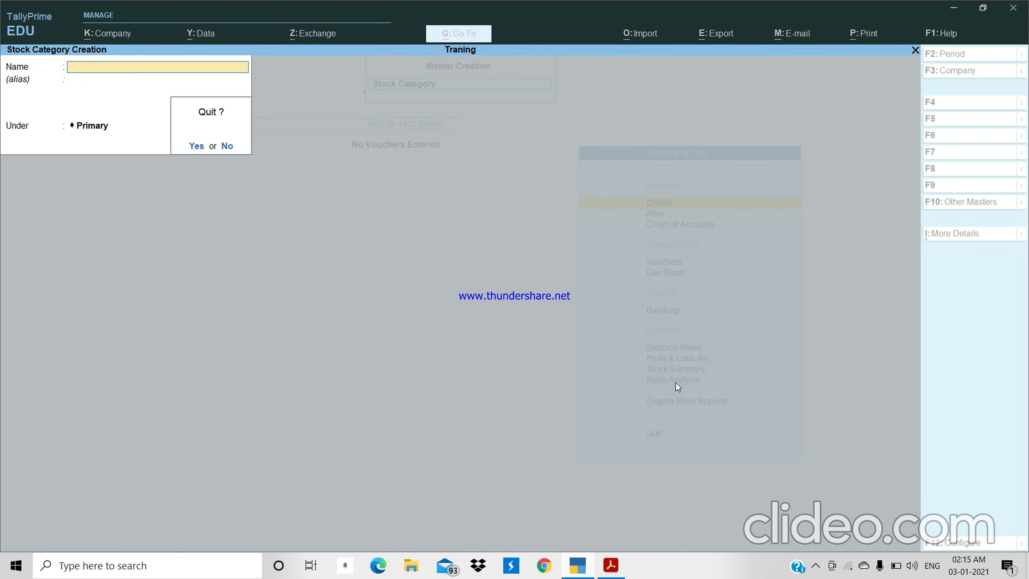
{"action": "key", "text": "y"}
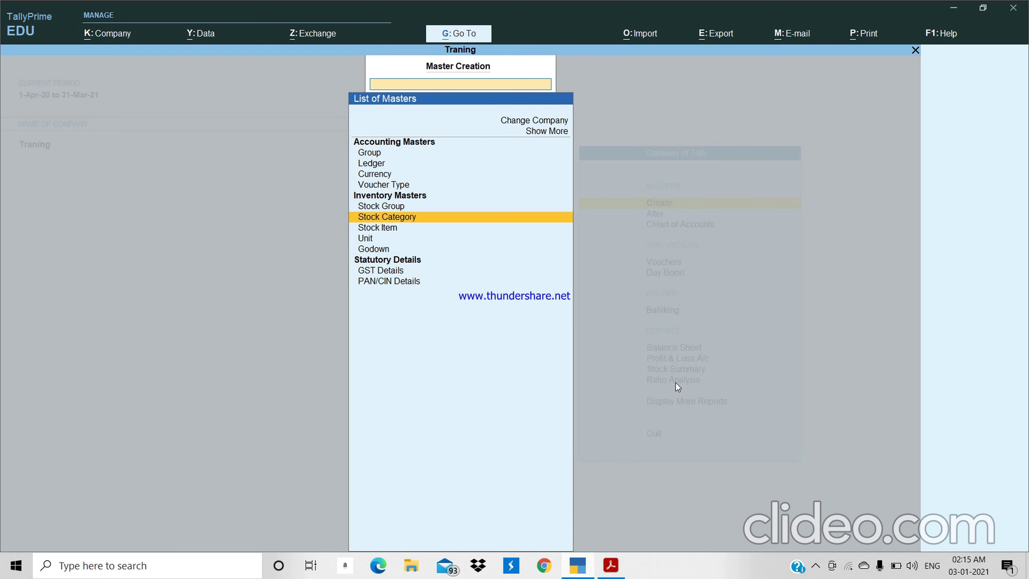
Step: Go through the remaining inventory masters that can be created: Stock Item, Unit and Godown
{"action": "key", "text": "Down"}
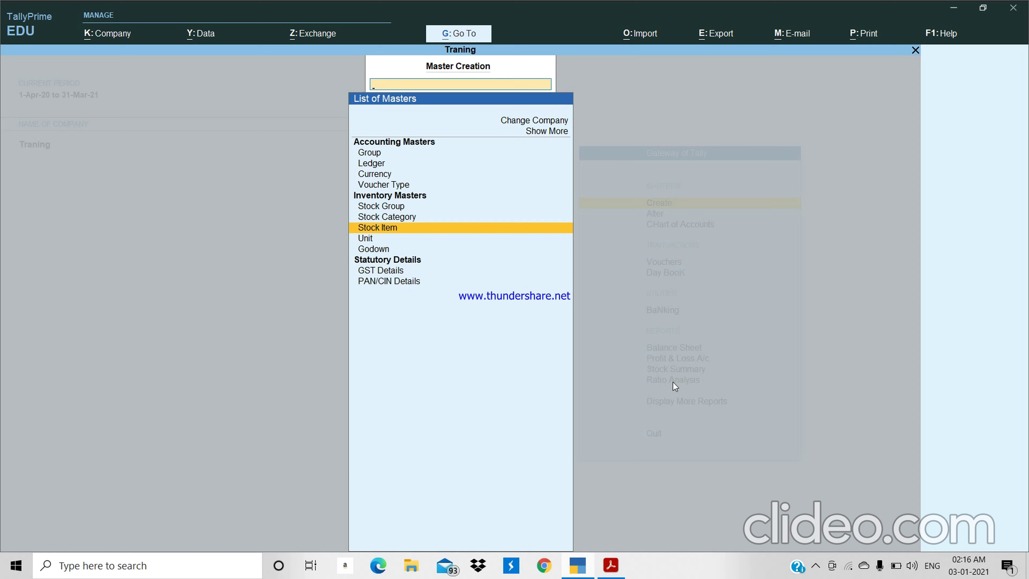
{"action": "key", "text": "Down"}
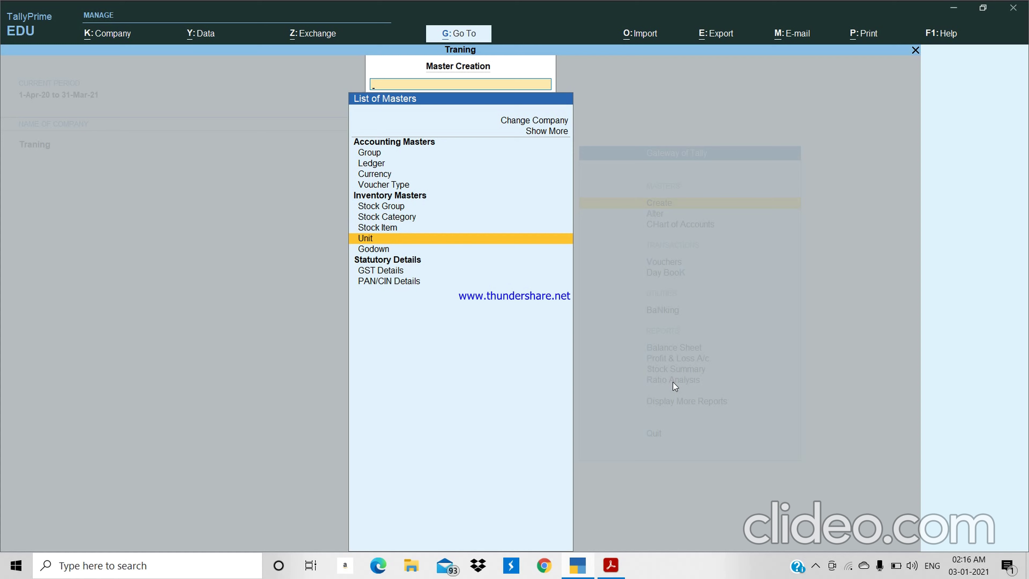
{"action": "key", "text": "Down"}
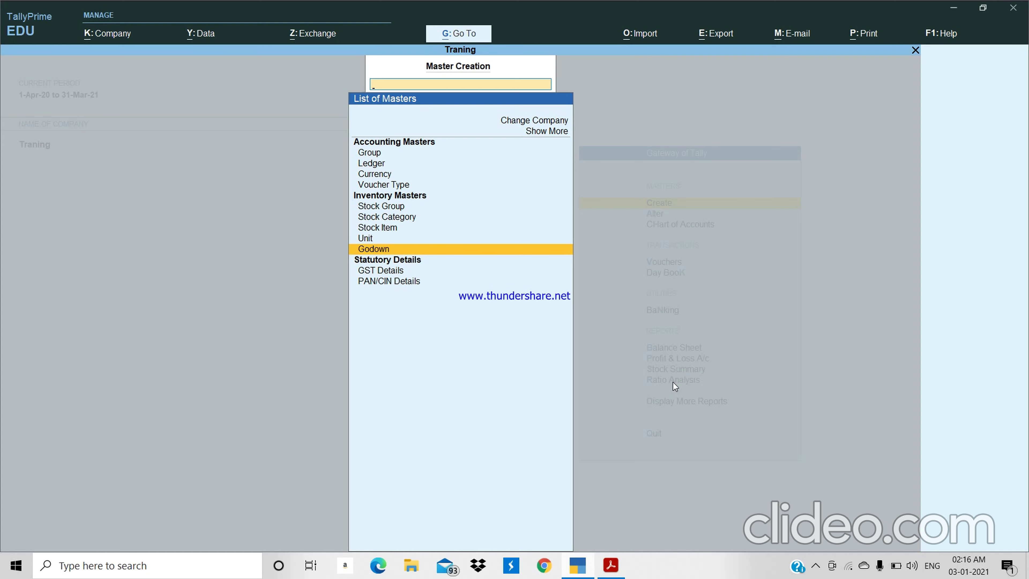
Step: Examine the statutory masters GST Details and PAN/CIN Details, and leave master creation
{"action": "key", "text": "Down"}
{"action": "key", "text": "Down"}
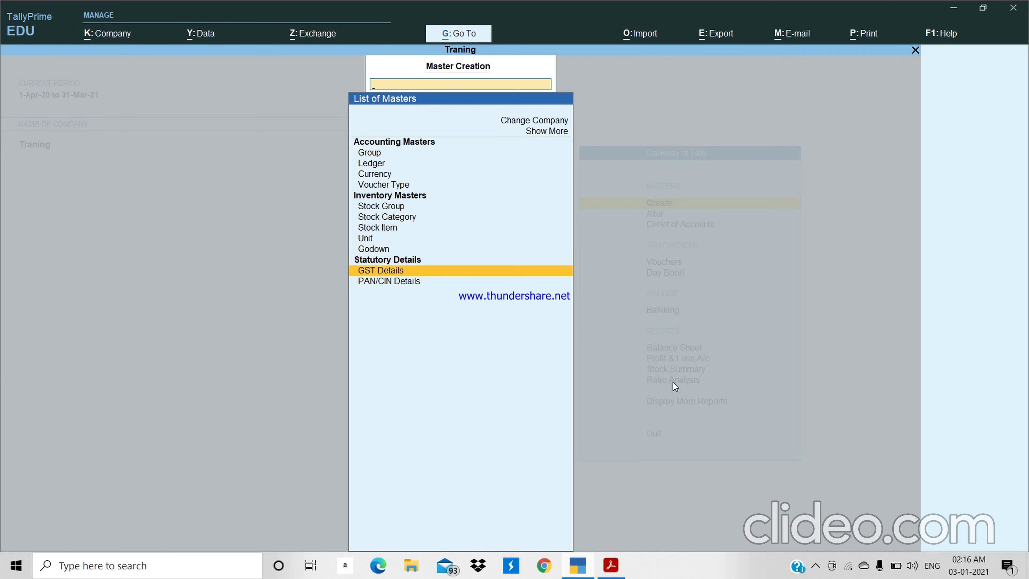
{"action": "key", "text": "Down"}
{"action": "key", "text": "Up"}
{"action": "key", "text": "Down"}
{"action": "key", "text": "Up"}
{"action": "key", "text": "Down"}
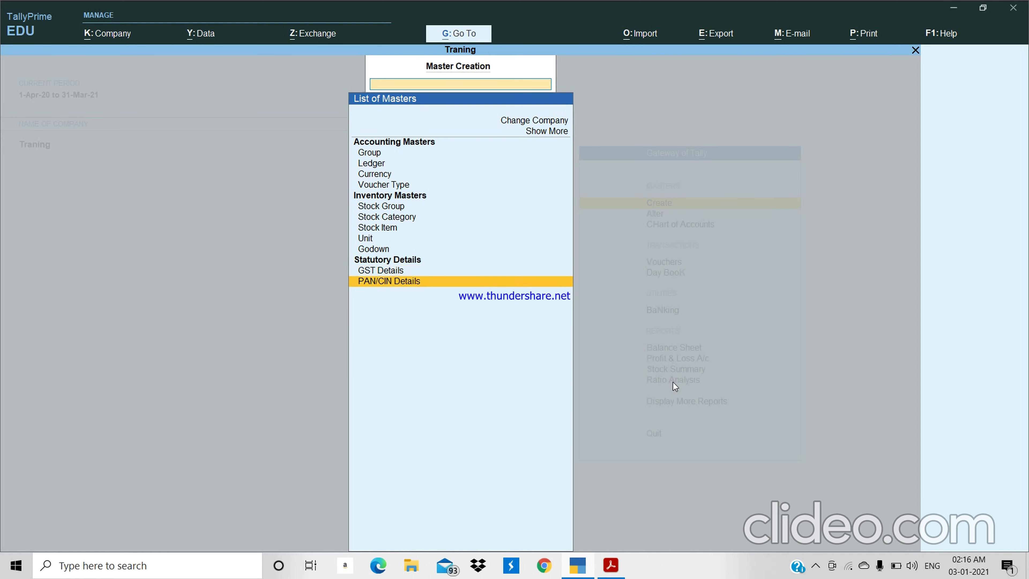
{"action": "key", "text": "Up"}
{"action": "key", "text": "Down"}
{"action": "key", "text": "Up"}
{"action": "key", "text": "Down"}
{"action": "key", "text": "Up"}
{"action": "key", "text": "Down"}
{"action": "key", "text": "Up"}
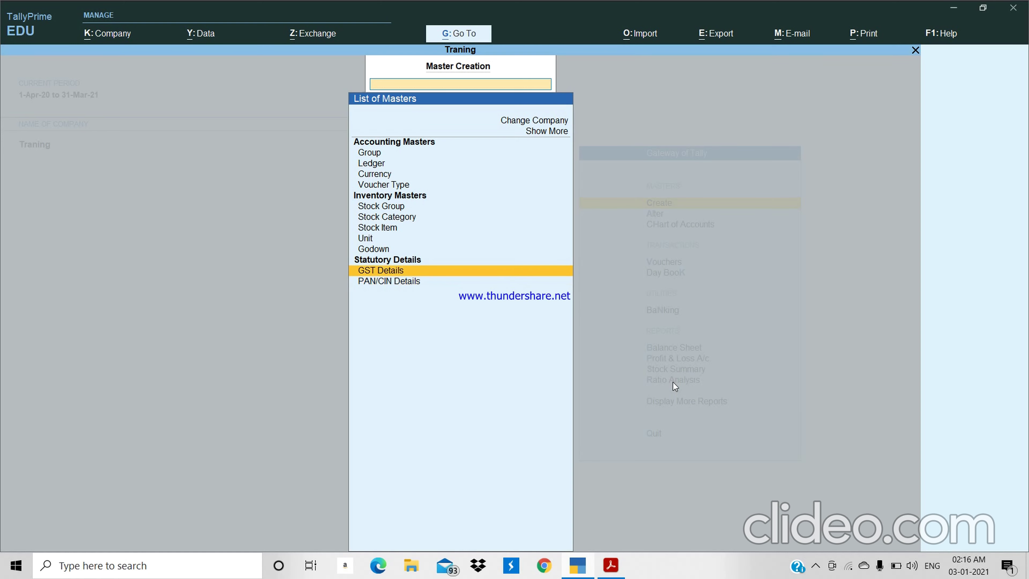
{"action": "key", "text": "Down"}
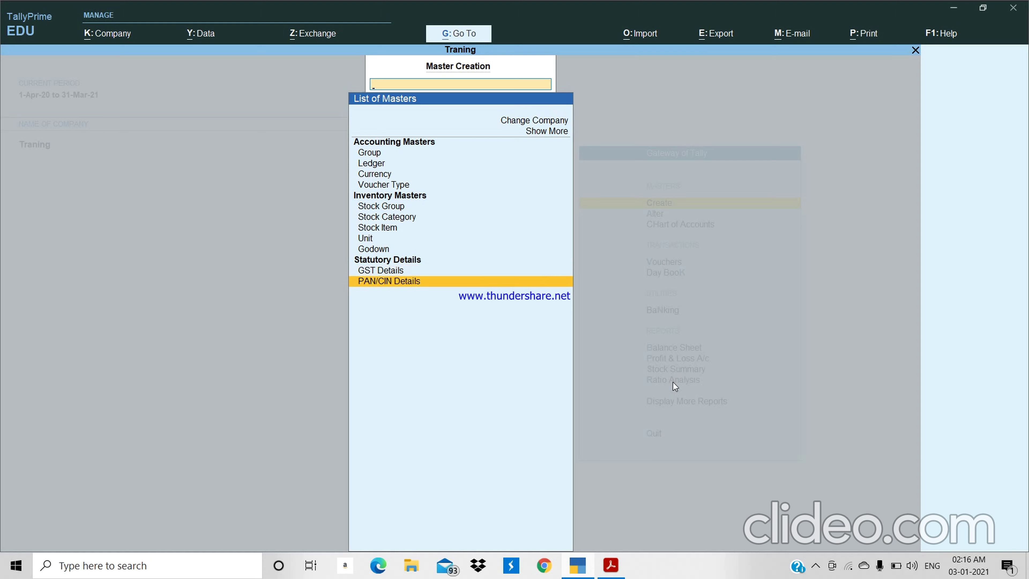
{"action": "key", "text": "Escape"}
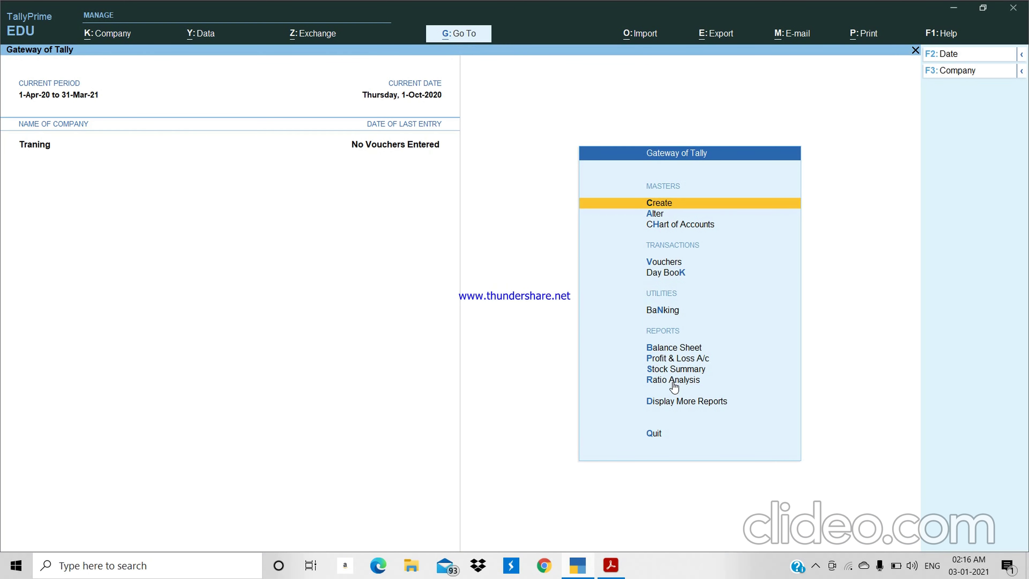
Step: Compare the list of masters offered for creation with the one offered for alteration
{"action": "key", "text": "Return"}
{"action": "key", "text": "Down"}
{"action": "key", "text": "Down"}
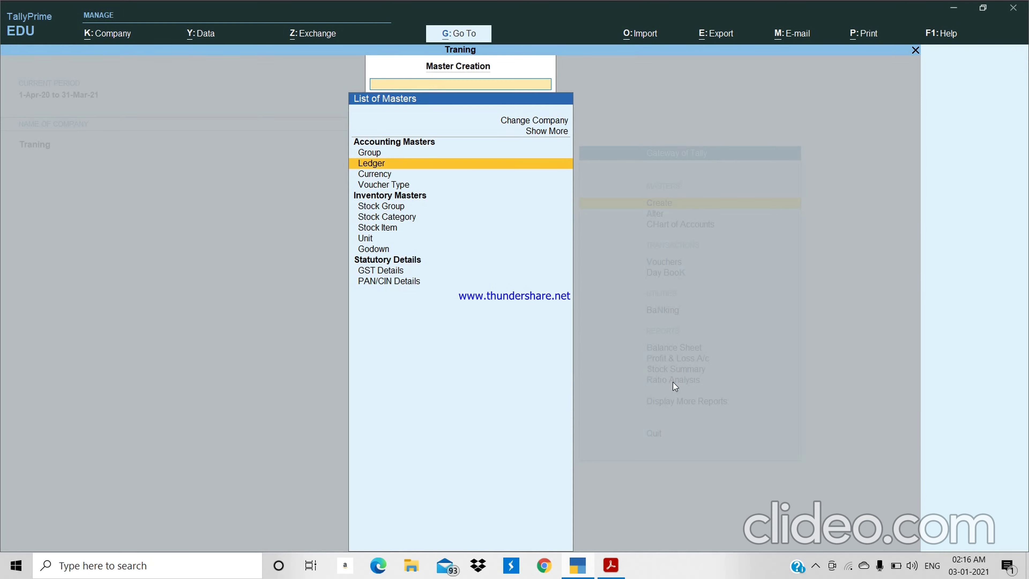
{"action": "key", "text": "Escape"}
{"action": "key", "text": "Down"}
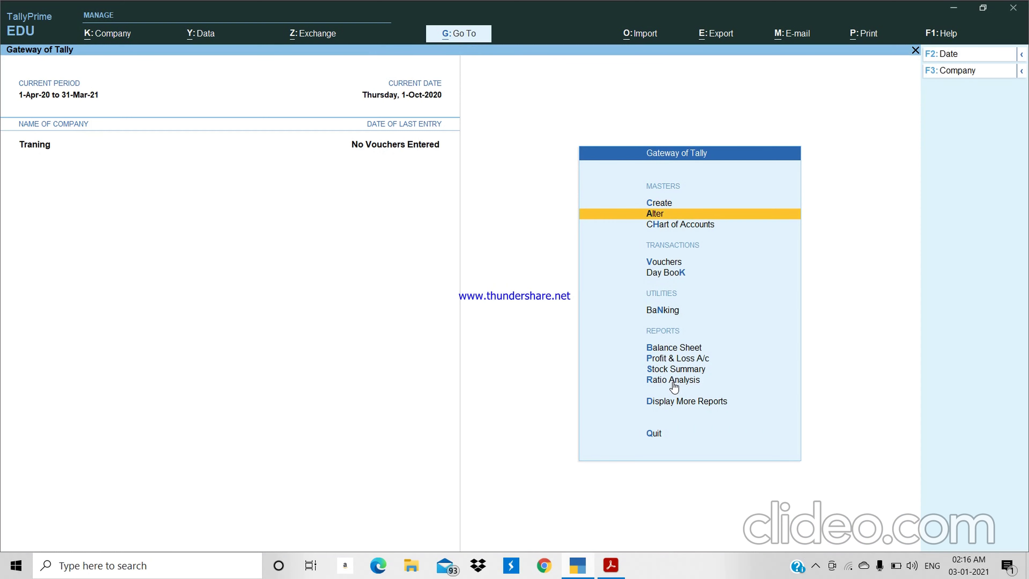
{"action": "key", "text": "Return"}
{"action": "key", "text": "Down"}
{"action": "key", "text": "Up"}
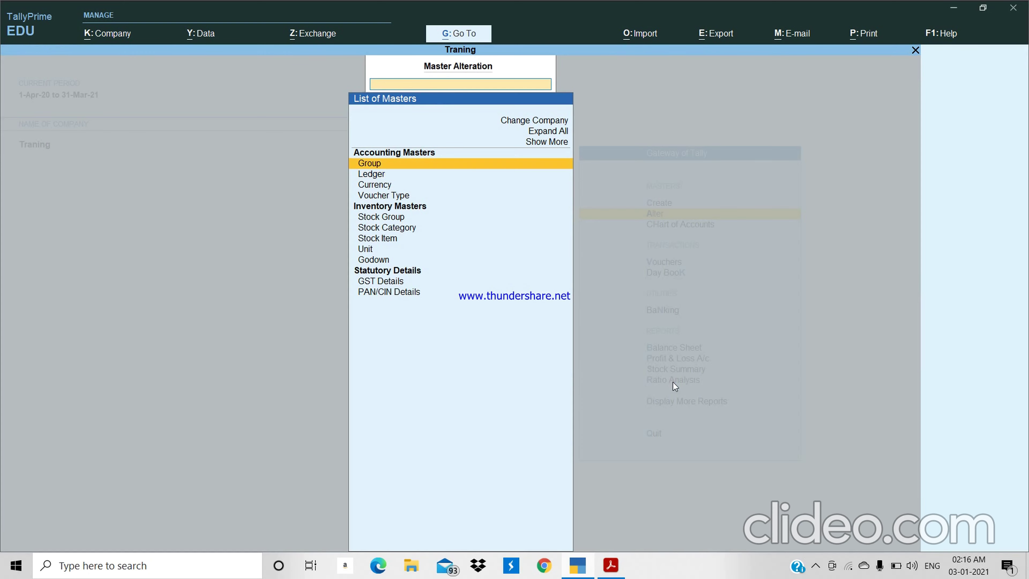
{"action": "key", "text": "Down"}
{"action": "key", "text": "Escape"}
{"action": "key", "text": "Up"}
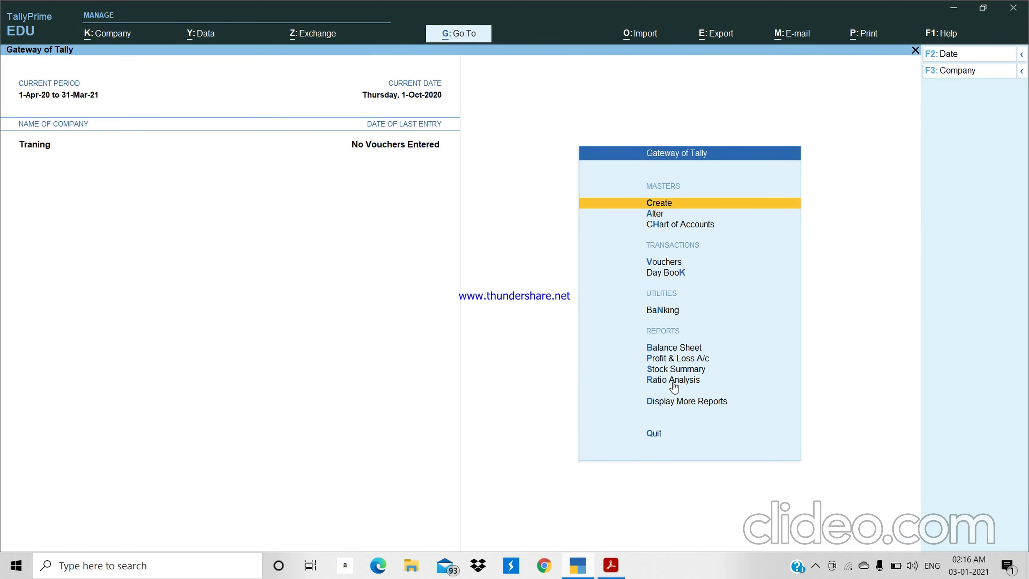
{"action": "key", "text": "Return"}
{"action": "key", "text": "Escape"}
{"action": "key", "text": "Down"}
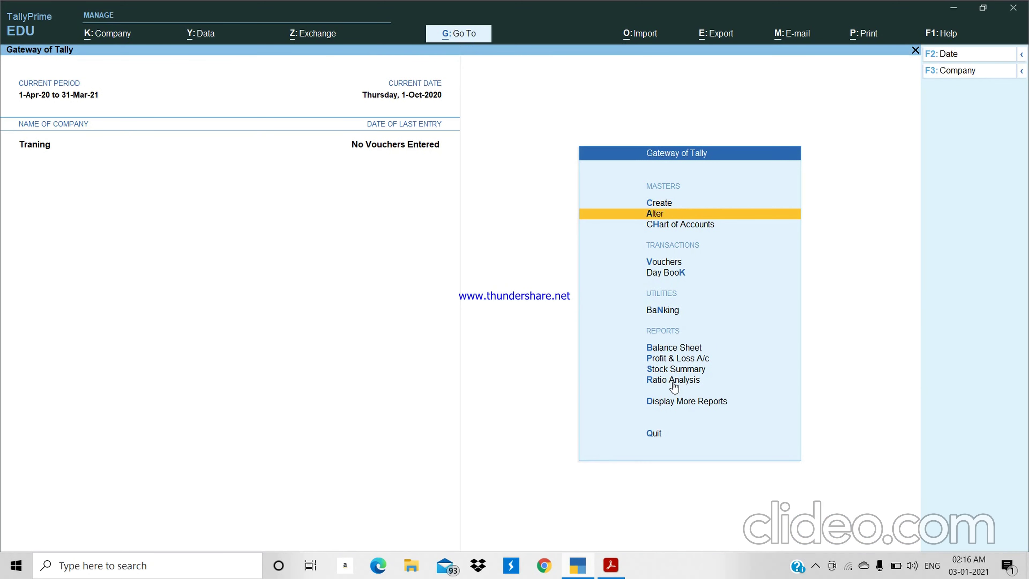
Step: Open the list of ledgers under master alteration, look through the existing ledgers, and return to the list of masters
{"action": "key", "text": "Return"}
{"action": "key", "text": "Down"}
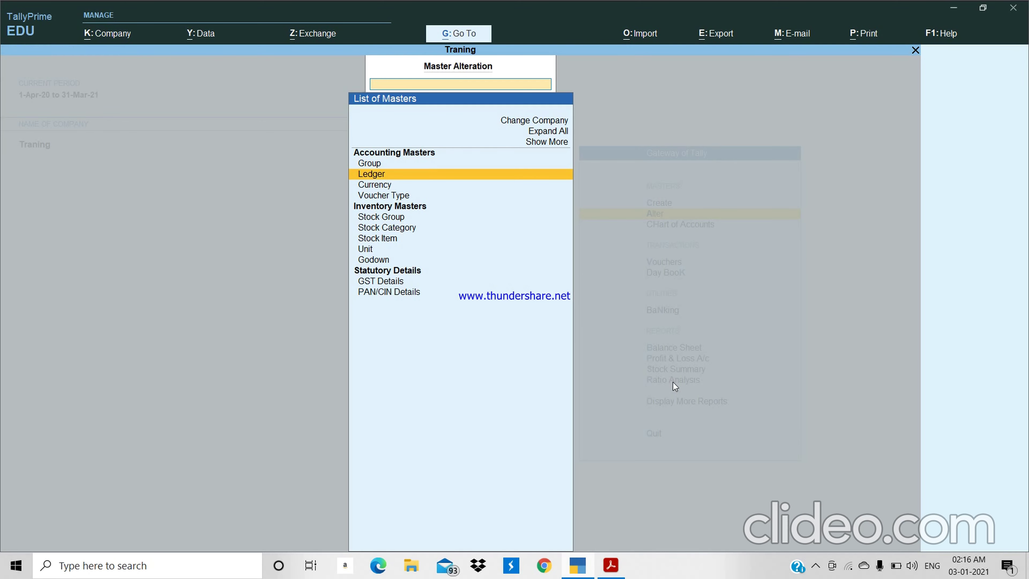
{"action": "key", "text": "Return"}
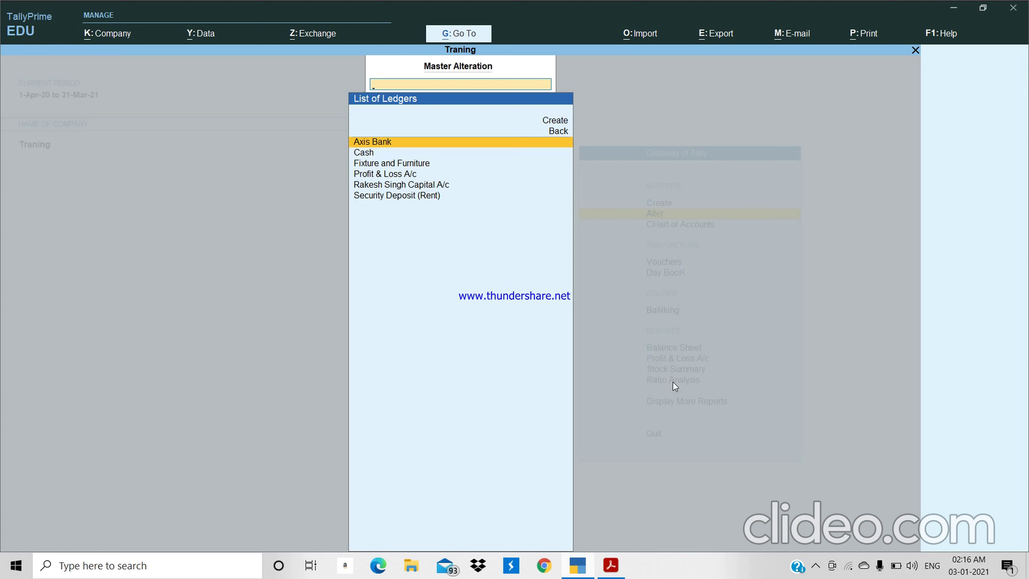
{"action": "key", "text": "Down"}
{"action": "key", "text": "Down"}
{"action": "key", "text": "Down"}
{"action": "key", "text": "Down"}
{"action": "key", "text": "Down"}
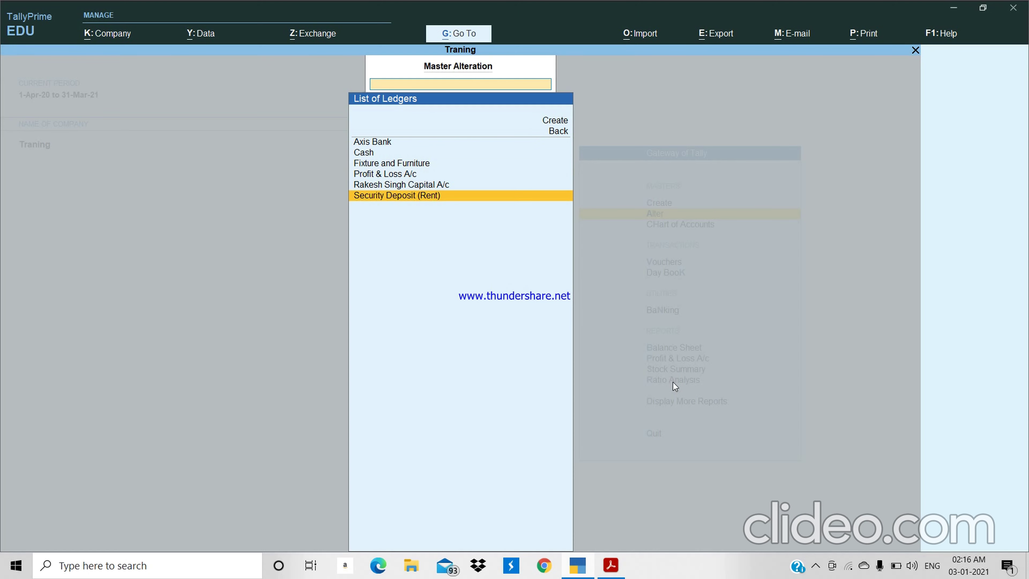
{"action": "key", "text": "Up"}
{"action": "key", "text": "Up"}
{"action": "key", "text": "Up"}
{"action": "key", "text": "Up"}
{"action": "key", "text": "Up"}
{"action": "key", "text": "Down"}
{"action": "key", "text": "Down"}
{"action": "key", "text": "Escape"}
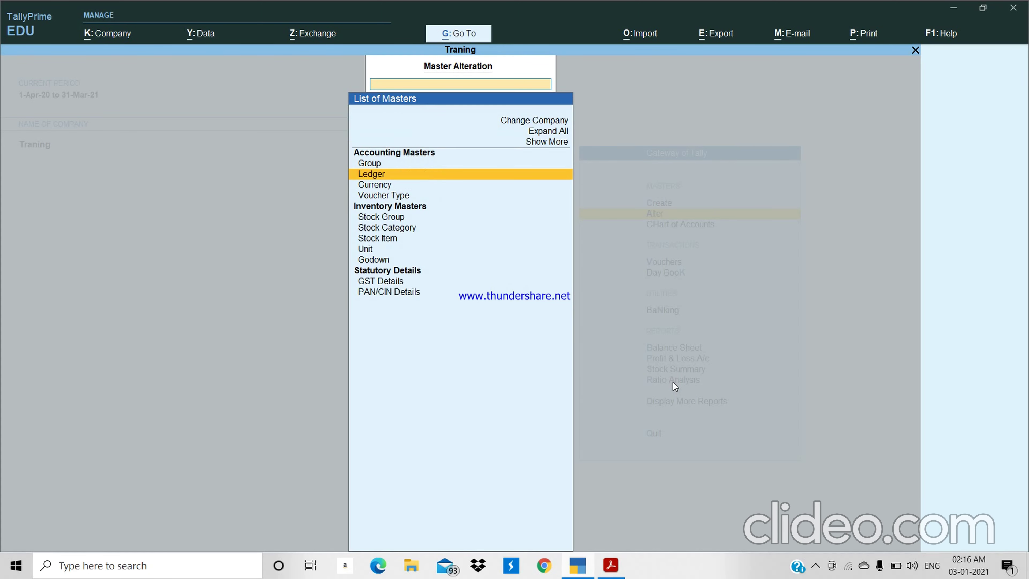
Step: Go through the remaining masters that can be altered, from Currency to PAN/CIN Details, and leave master alteration
{"action": "key", "text": "Down"}
{"action": "key", "text": "Down"}
{"action": "key", "text": "Down"}
{"action": "key", "text": "Down"}
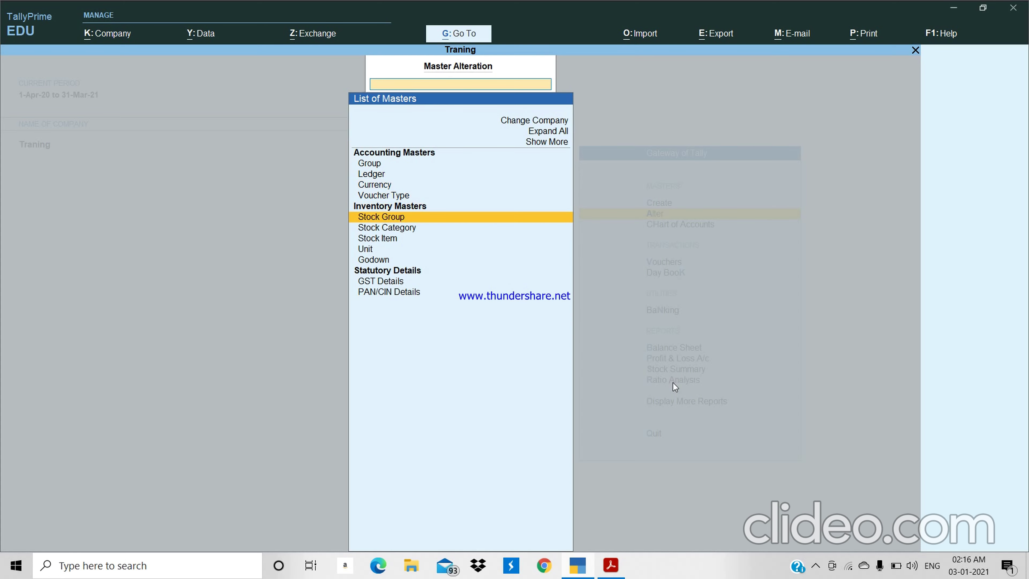
{"action": "key", "text": "Down"}
{"action": "key", "text": "Down"}
{"action": "key", "text": "Down"}
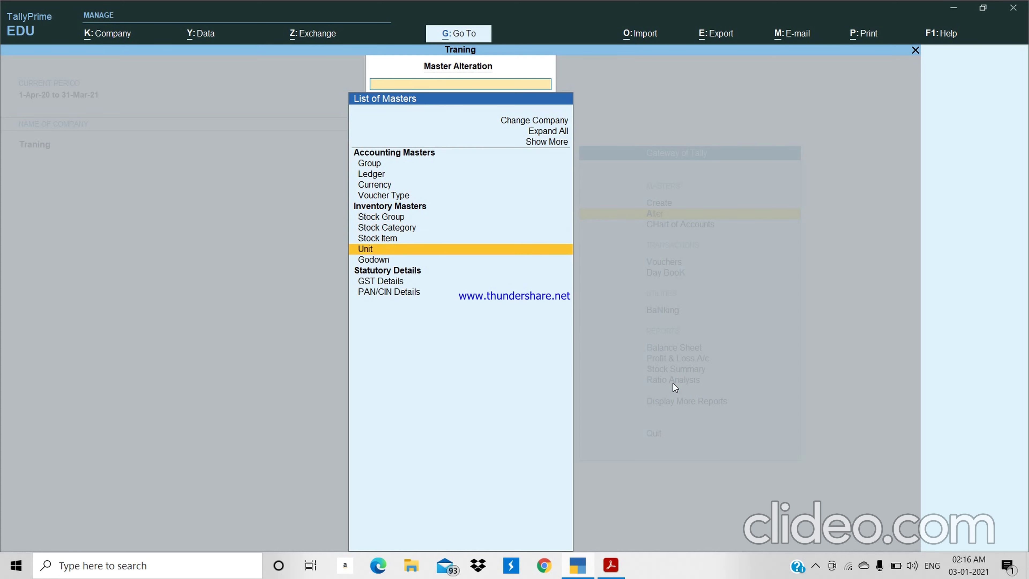
{"action": "key", "text": "Down"}
{"action": "key", "text": "Down"}
{"action": "key", "text": "Down"}
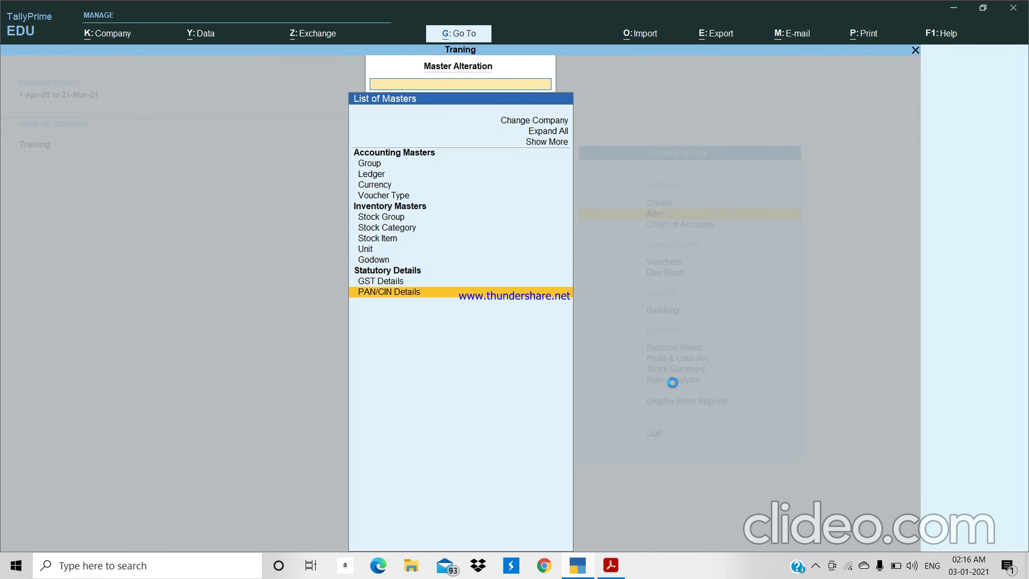
{"action": "key", "text": "Escape"}
Step: View the list of groups in the Chart of Accounts and return to its list of masters
{"action": "key", "text": "Down"}
{"action": "key", "text": "Return"}
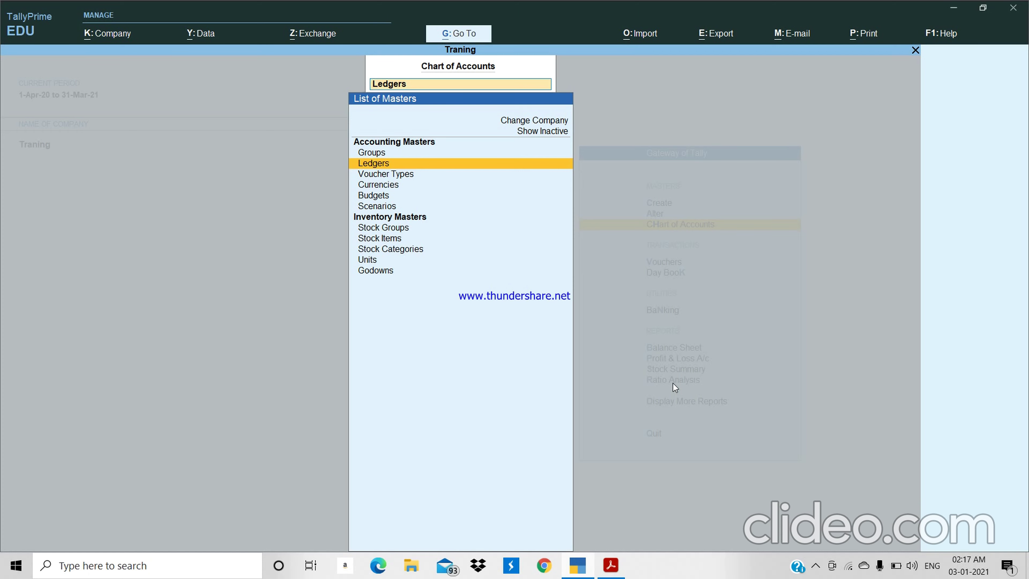
{"action": "key", "text": "BackSpace"}
{"action": "key", "text": "Down"}
{"action": "key", "text": "Return"}
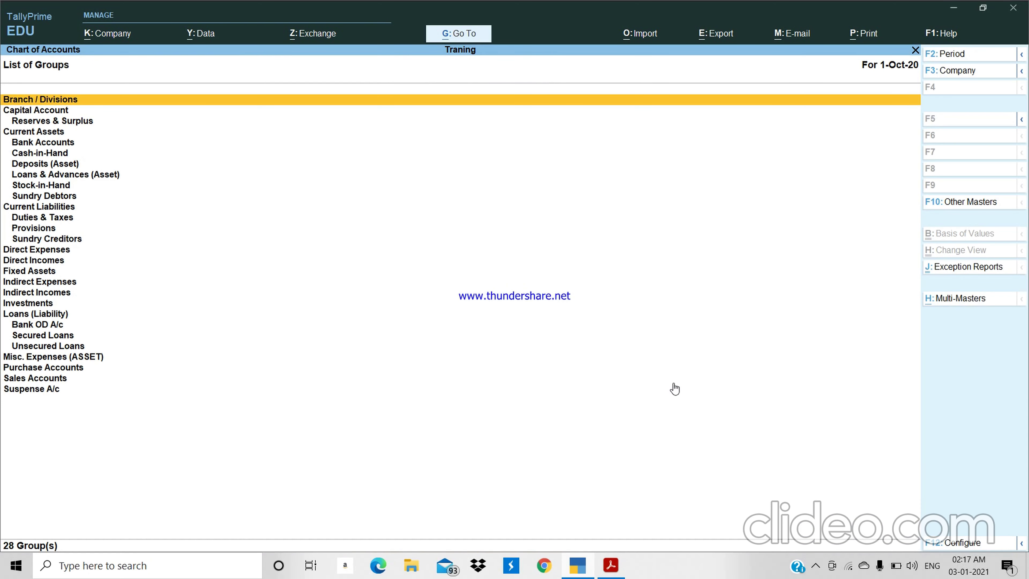
{"action": "key", "text": "Escape"}
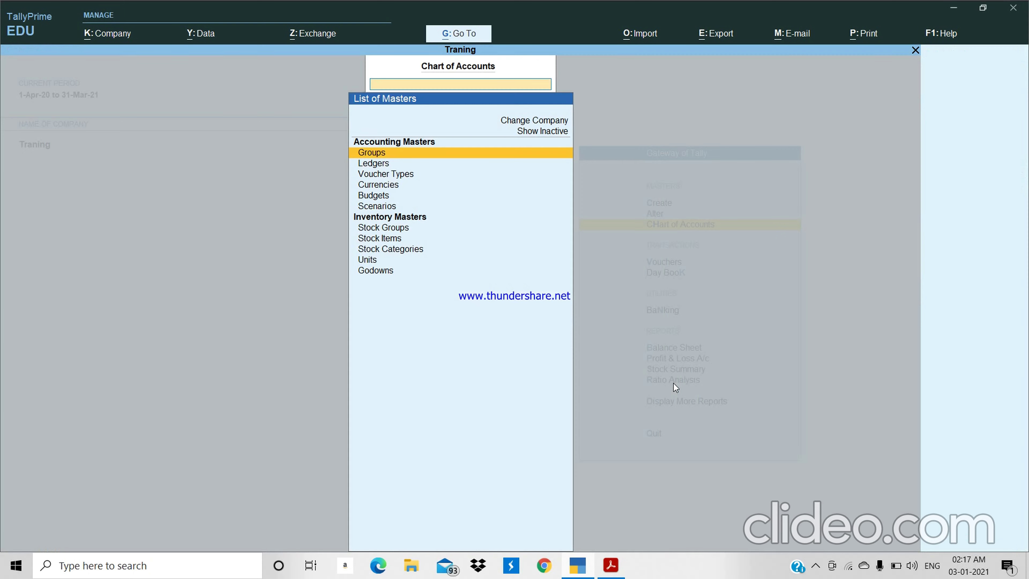
Step: Examine the list of ledgers in the Chart of Accounts, following how ledgers sit under the asset and liability groups, and close it
{"action": "key", "text": "Down"}
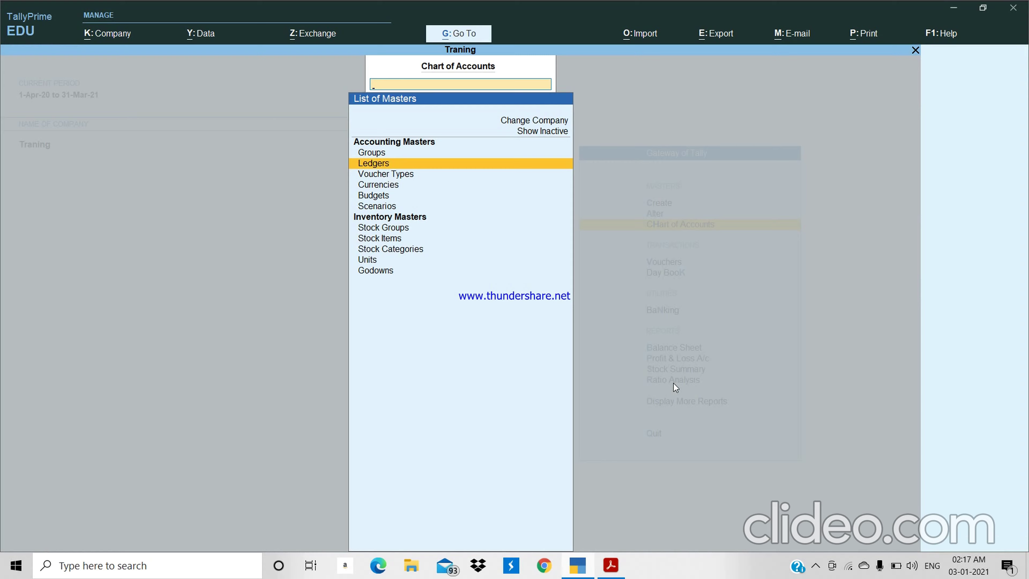
{"action": "key", "text": "Escape"}
{"action": "key", "text": "Return"}
{"action": "key", "text": "Return"}
{"action": "key", "text": "Down"}
{"action": "key", "text": "Down"}
{"action": "key", "text": "Down"}
{"action": "key", "text": "Down"}
{"action": "key", "text": "Down"}
{"action": "key", "text": "Down"}
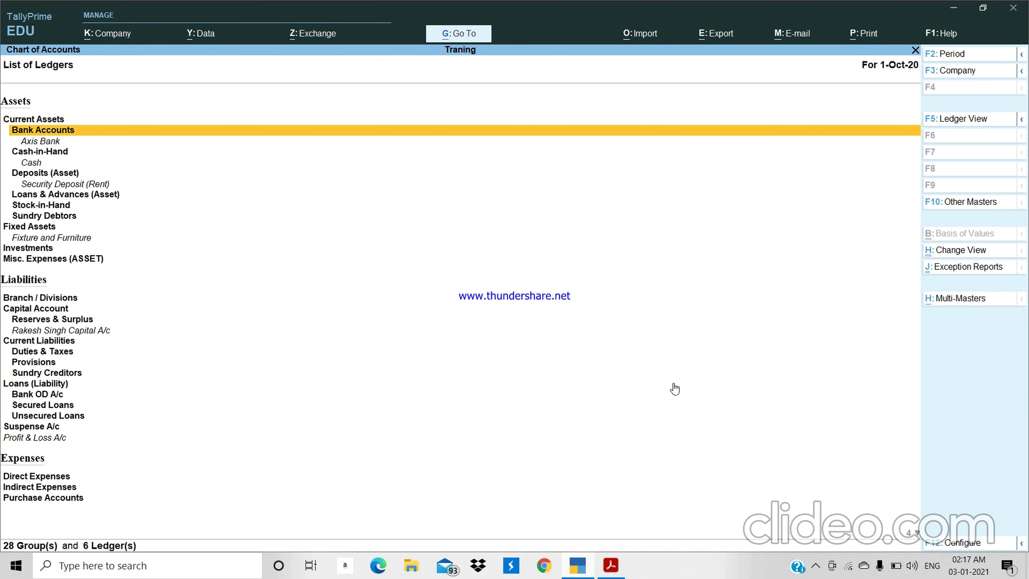
{"action": "key", "text": "Down"}
{"action": "key", "text": "Down"}
{"action": "key", "text": "Down"}
{"action": "key", "text": "Down"}
{"action": "key", "text": "Down"}
{"action": "key", "text": "Down"}
{"action": "key", "text": "Down"}
{"action": "key", "text": "Down"}
{"action": "key", "text": "Down"}
{"action": "key", "text": "Down"}
{"action": "key", "text": "Down"}
{"action": "key", "text": "Down"}
{"action": "key", "text": "Down"}
{"action": "key", "text": "Down"}
{"action": "key", "text": "Down"}
{"action": "key", "text": "Down"}
{"action": "key", "text": "Down"}
{"action": "key", "text": "Down"}
{"action": "key", "text": "Down"}
{"action": "key", "text": "Down"}
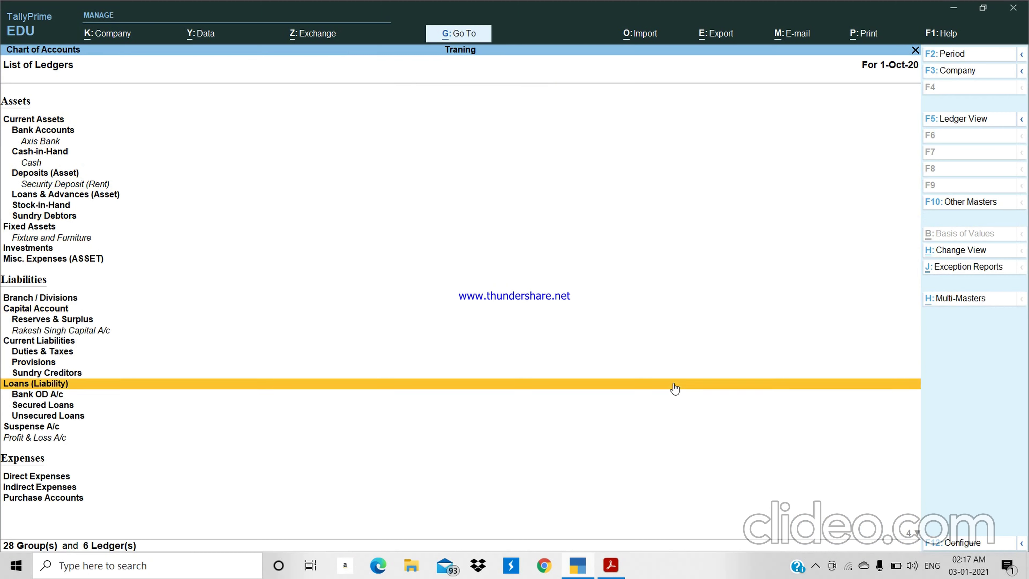
{"action": "key", "text": "Up"}
{"action": "key", "text": "Up"}
{"action": "key", "text": "Up"}
{"action": "key", "text": "Up"}
{"action": "key", "text": "Up"}
{"action": "key", "text": "Up"}
{"action": "key", "text": "Up"}
{"action": "key", "text": "Up"}
{"action": "key", "text": "Up"}
{"action": "key", "text": "Up"}
{"action": "key", "text": "Up"}
{"action": "key", "text": "Up"}
{"action": "key", "text": "Up"}
{"action": "key", "text": "Up"}
{"action": "key", "text": "Up"}
{"action": "key", "text": "Up"}
{"action": "key", "text": "Up"}
{"action": "key", "text": "Up"}
{"action": "key", "text": "Up"}
{"action": "key", "text": "Up"}
{"action": "key", "text": "Up"}
{"action": "key", "text": "Up"}
{"action": "key", "text": "Up"}
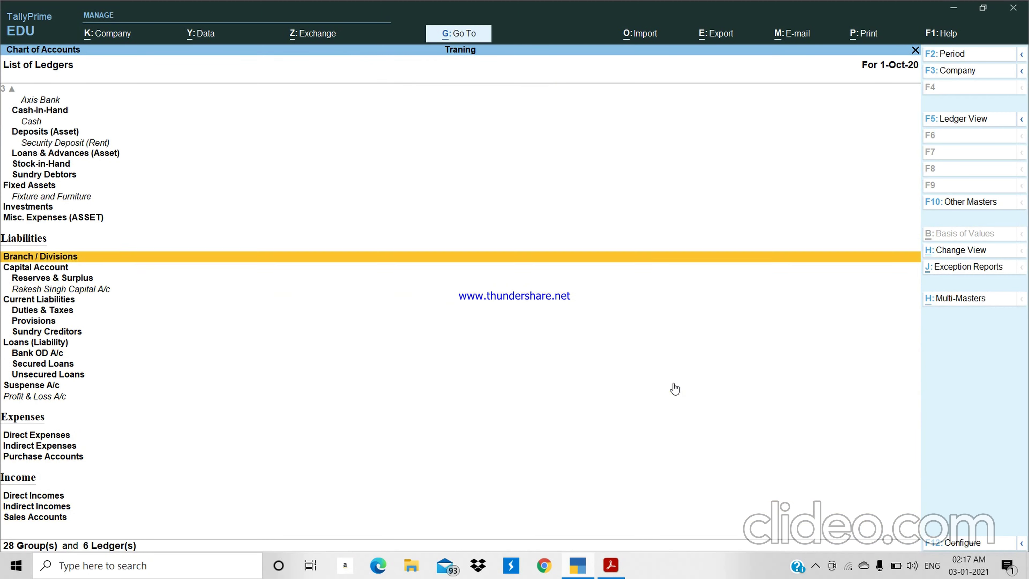
{"action": "key", "text": "Down"}
{"action": "key", "text": "Down"}
{"action": "key", "text": "Down"}
{"action": "key", "text": "Down"}
{"action": "key", "text": "Down"}
{"action": "key", "text": "Down"}
{"action": "key", "text": "Down"}
{"action": "key", "text": "Down"}
{"action": "key", "text": "Down"}
{"action": "key", "text": "Down"}
{"action": "key", "text": "Down"}
{"action": "key", "text": "Down"}
{"action": "key", "text": "Down"}
{"action": "key", "text": "Down"}
{"action": "key", "text": "Down"}
{"action": "key", "text": "Down"}
{"action": "key", "text": "Down"}
{"action": "key", "text": "Down"}
{"action": "key", "text": "Down"}
{"action": "key", "text": "Down"}
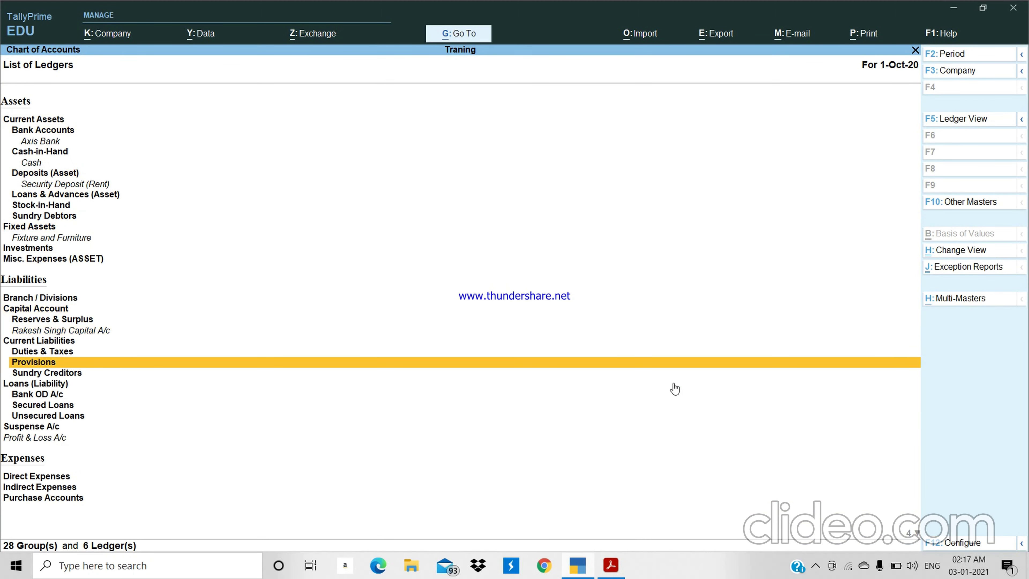
{"action": "key", "text": "Up"}
{"action": "key", "text": "Up"}
{"action": "key", "text": "Up"}
{"action": "key", "text": "Up"}
{"action": "key", "text": "Down"}
{"action": "key", "text": "Down"}
{"action": "key", "text": "Down"}
{"action": "key", "text": "Down"}
{"action": "key", "text": "Down"}
{"action": "key", "text": "Down"}
{"action": "key", "text": "Down"}
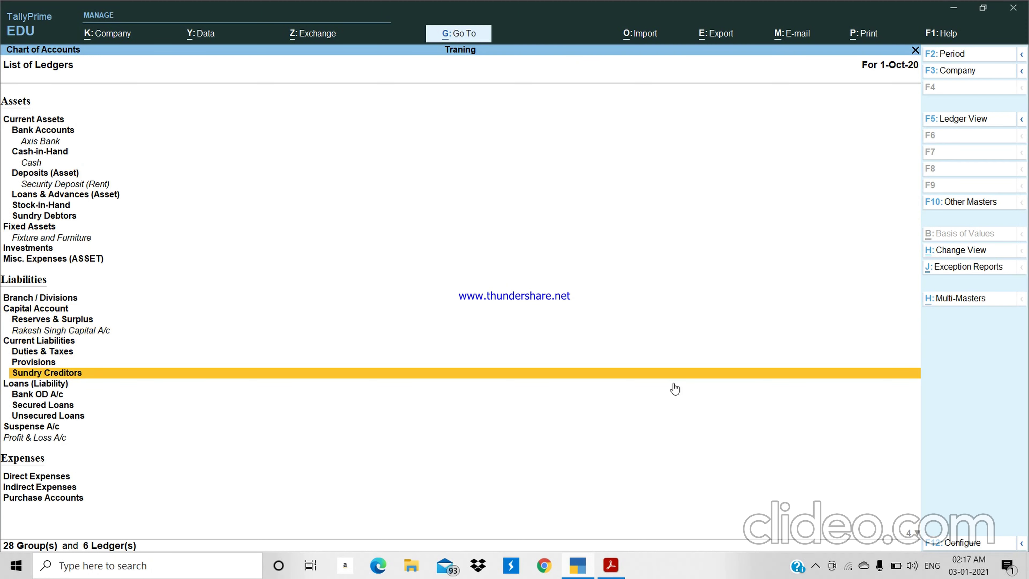
{"action": "key", "text": "Up"}
{"action": "key", "text": "Up"}
{"action": "key", "text": "Up"}
{"action": "key", "text": "Up"}
{"action": "key", "text": "Up"}
{"action": "key", "text": "Up"}
{"action": "key", "text": "Up"}
{"action": "key", "text": "Up"}
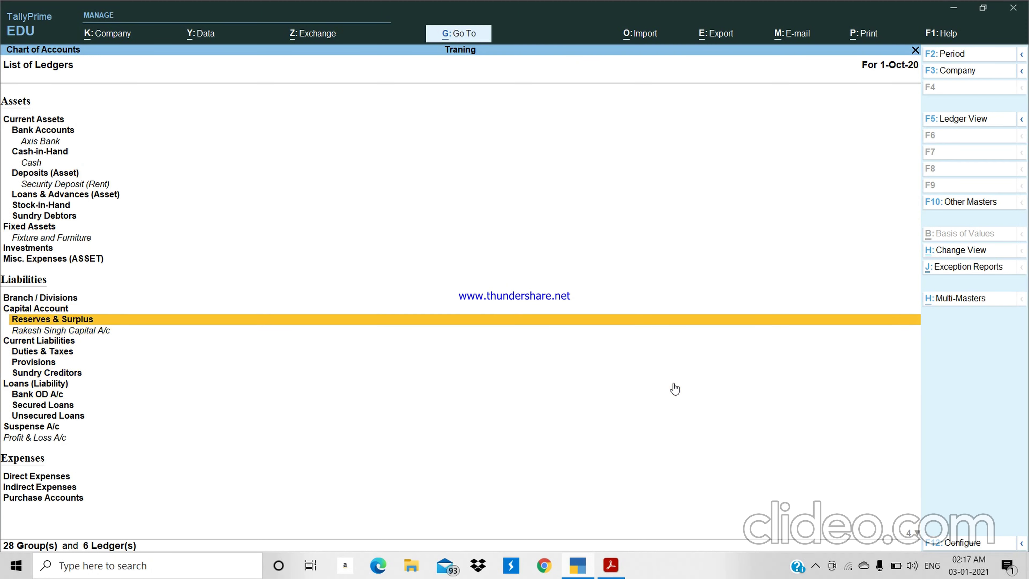
{"action": "key", "text": "Escape"}
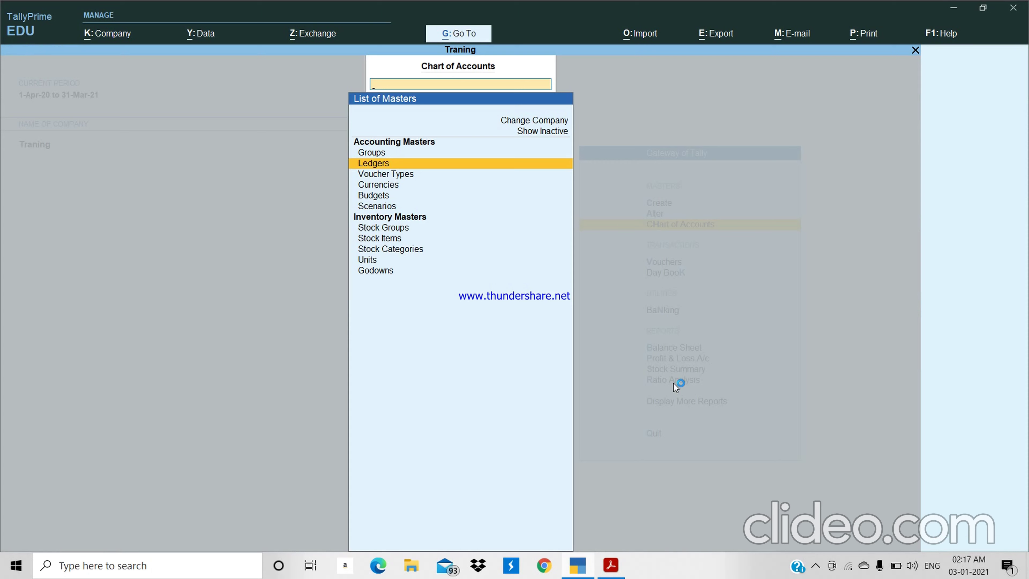
Step: View the lists of currencies and budgets in the Chart of Accounts and return to its list of masters
{"action": "key", "text": "Down"}
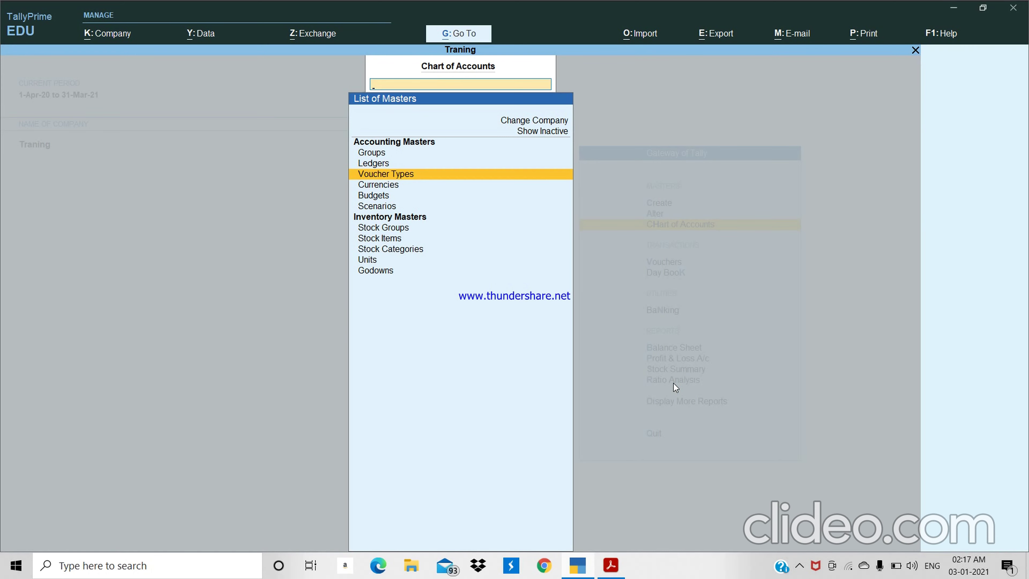
{"action": "key", "text": "Down"}
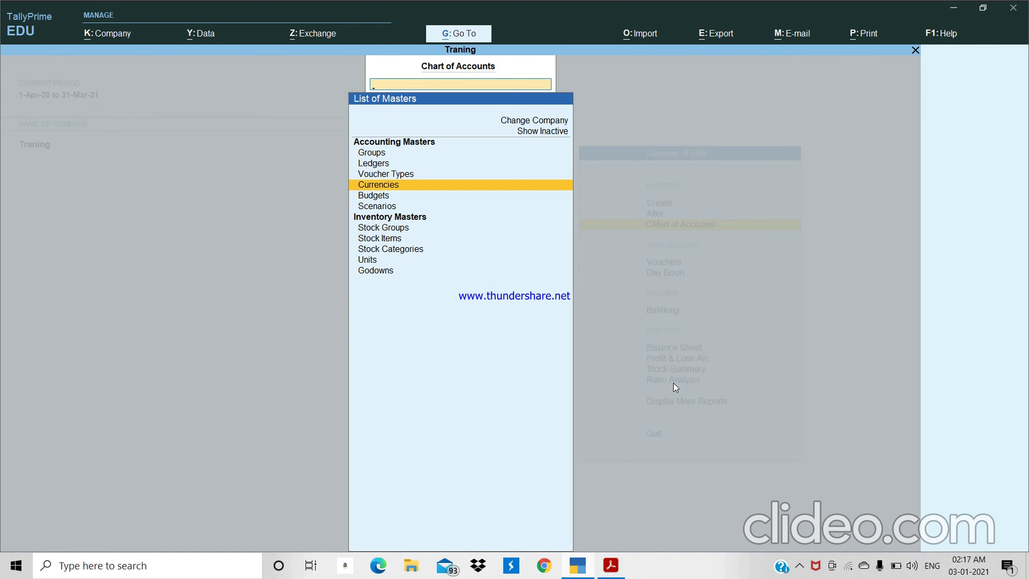
{"action": "key", "text": "Return"}
{"action": "key", "text": "Escape"}
{"action": "key", "text": "Down"}
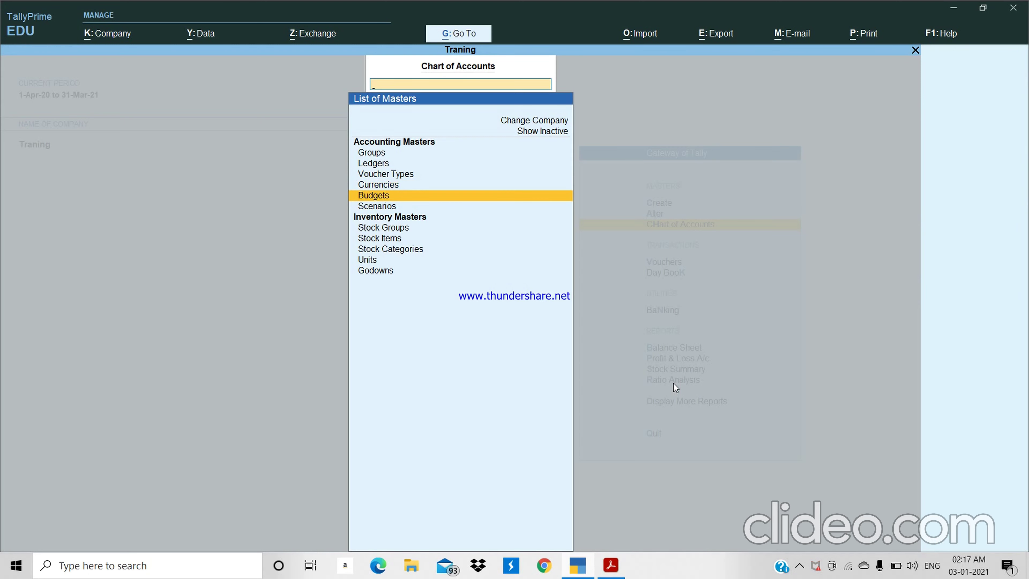
{"action": "key", "text": "Return"}
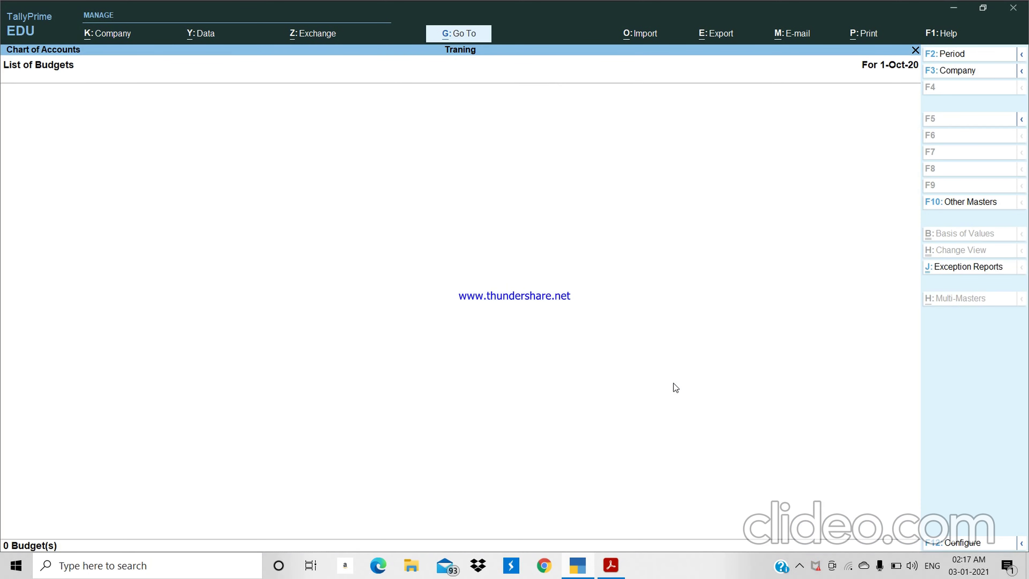
{"action": "key", "text": "Escape"}
Step: View the list of scenarios, go through the inventory masters down to Godowns, and leave the Chart of Accounts
{"action": "key", "text": "Down"}
{"action": "key", "text": "Return"}
{"action": "key", "text": "Escape"}
{"action": "key", "text": "Down"}
{"action": "key", "text": "Down"}
{"action": "key", "text": "Down"}
{"action": "key", "text": "Down"}
{"action": "key", "text": "Down"}
{"action": "key", "text": "Down"}
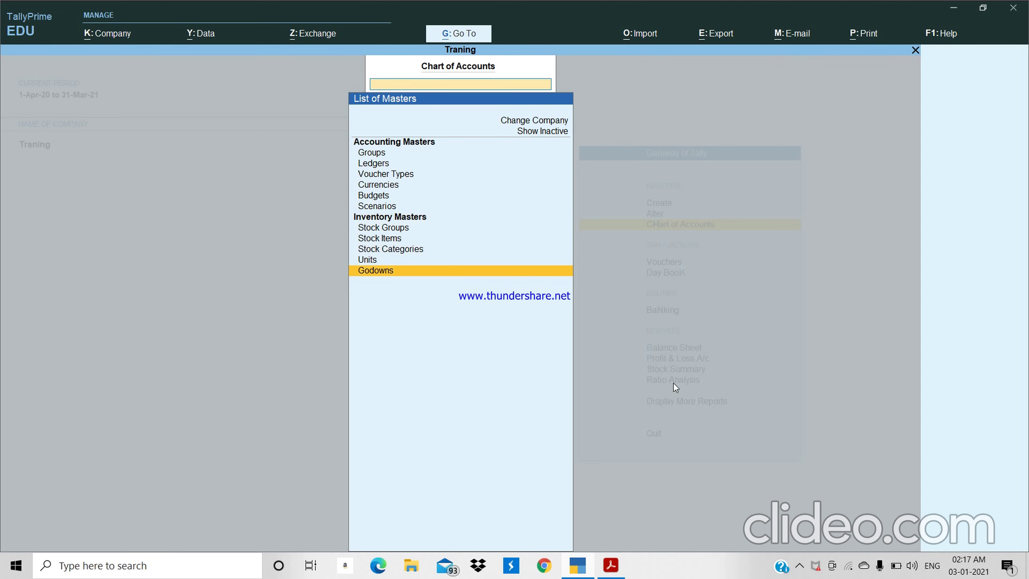
{"action": "key", "text": "Escape"}
Step: View the accounting voucher creation screen and quit it without entering a voucher
{"action": "key", "text": "Down"}
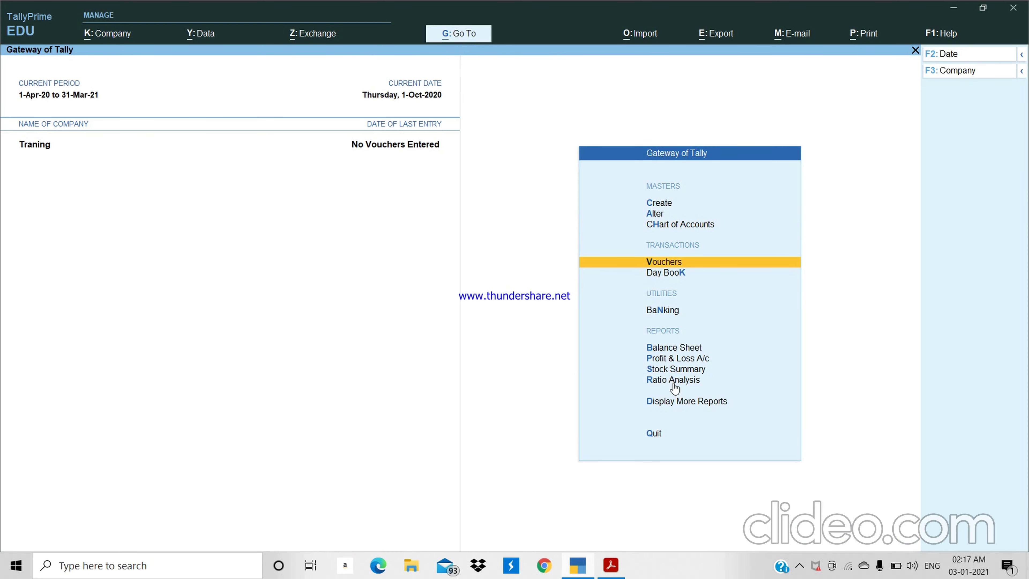
{"action": "key", "text": "Return"}
{"action": "key", "text": "Escape"}
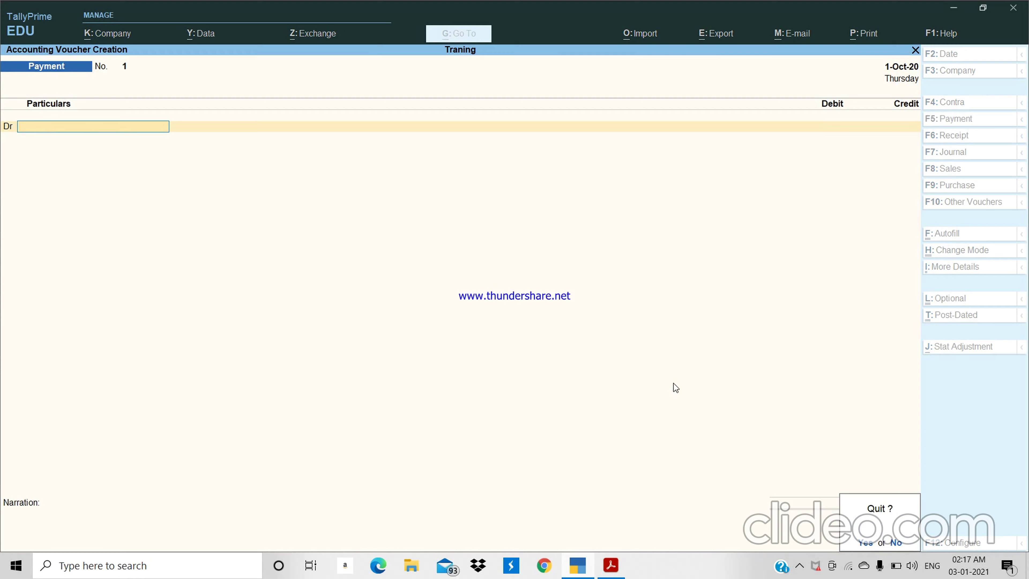
{"action": "key", "text": "Escape"}
Step: View the Day Book and return to the Gateway of Tally
{"action": "key", "text": "Down"}
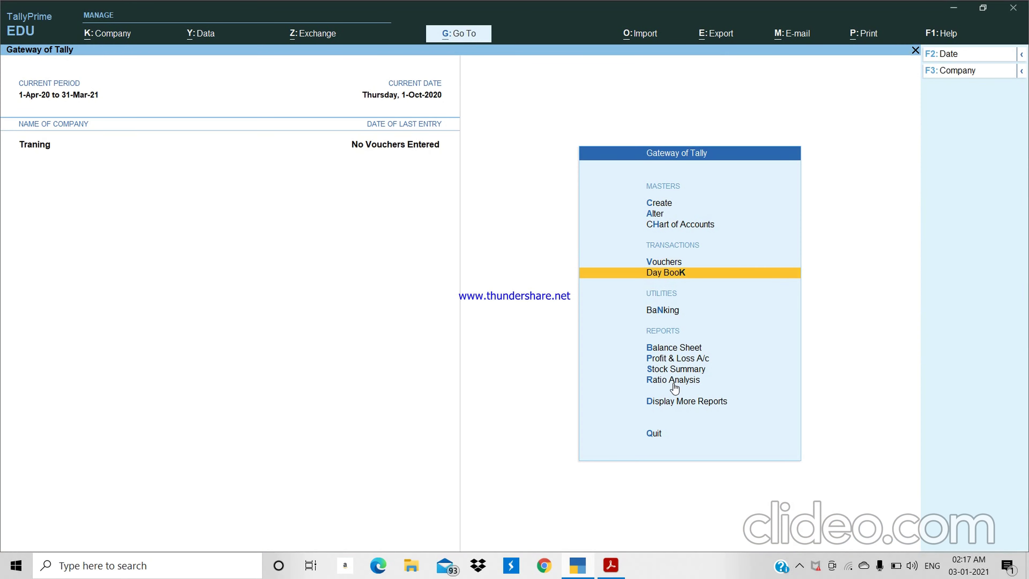
{"action": "key", "text": "Return"}
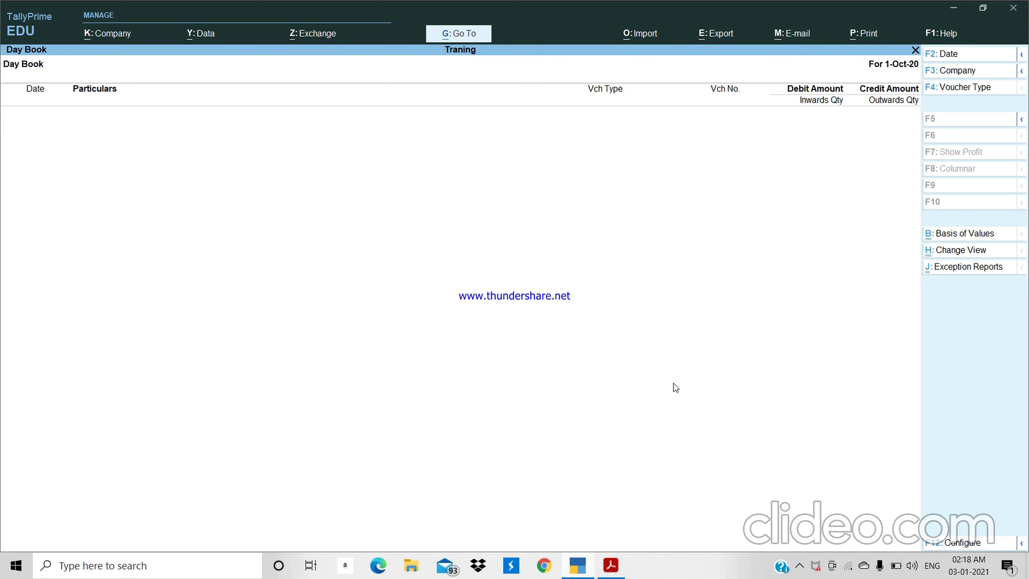
{"action": "key", "text": "Escape"}
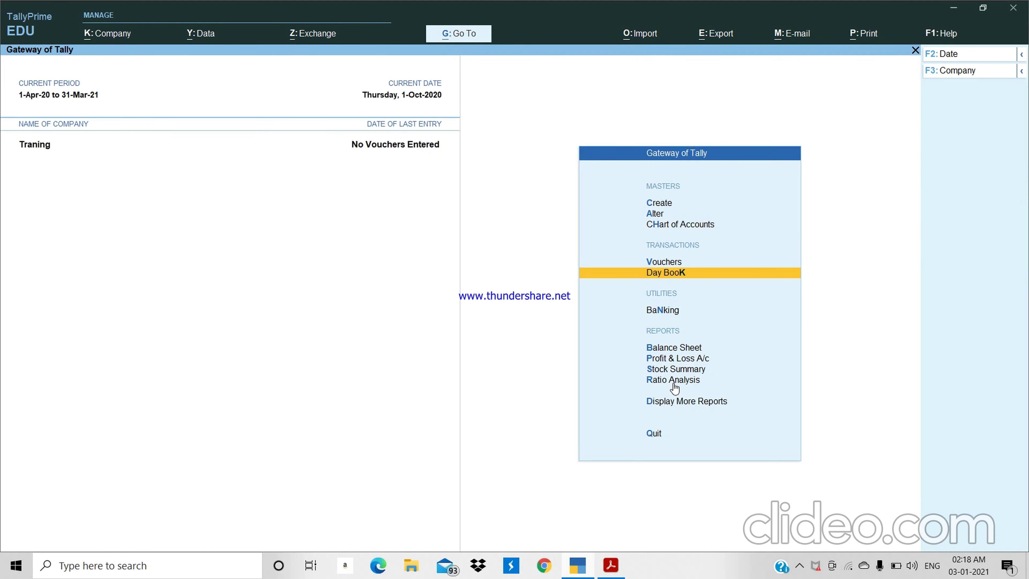
Step: View the Cheque Register and the Post-dated Summary among the banking utilities
{"action": "key", "text": "Down"}
{"action": "key", "text": "Return"}
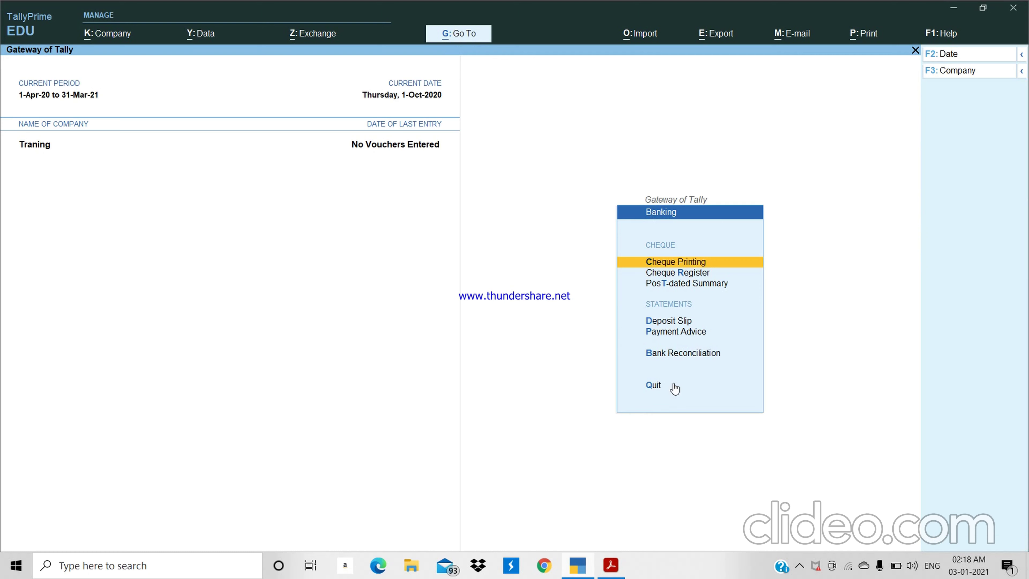
{"action": "key", "text": "Down"}
{"action": "key", "text": "Return"}
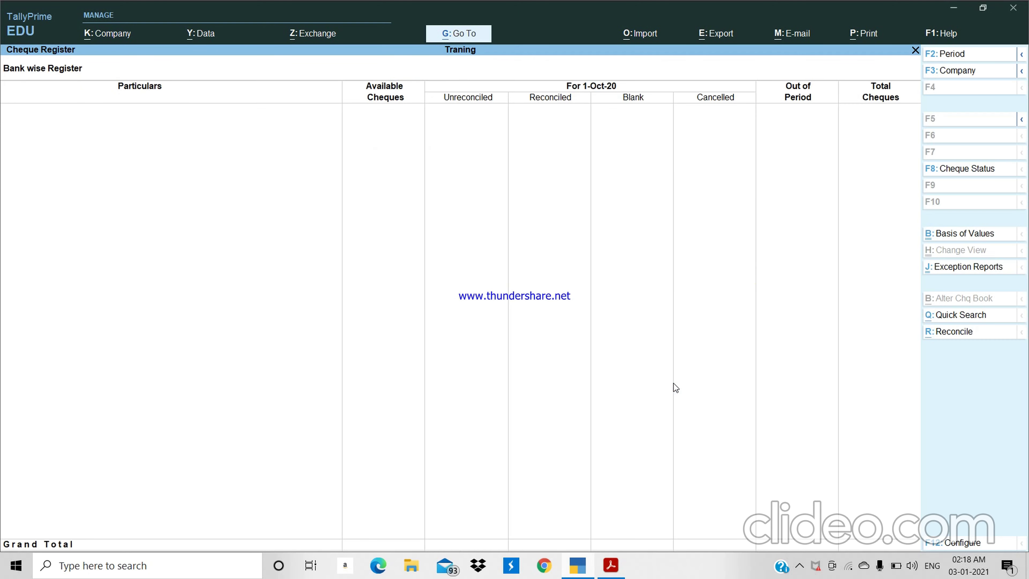
{"action": "key", "text": "Escape"}
{"action": "key", "text": "Down"}
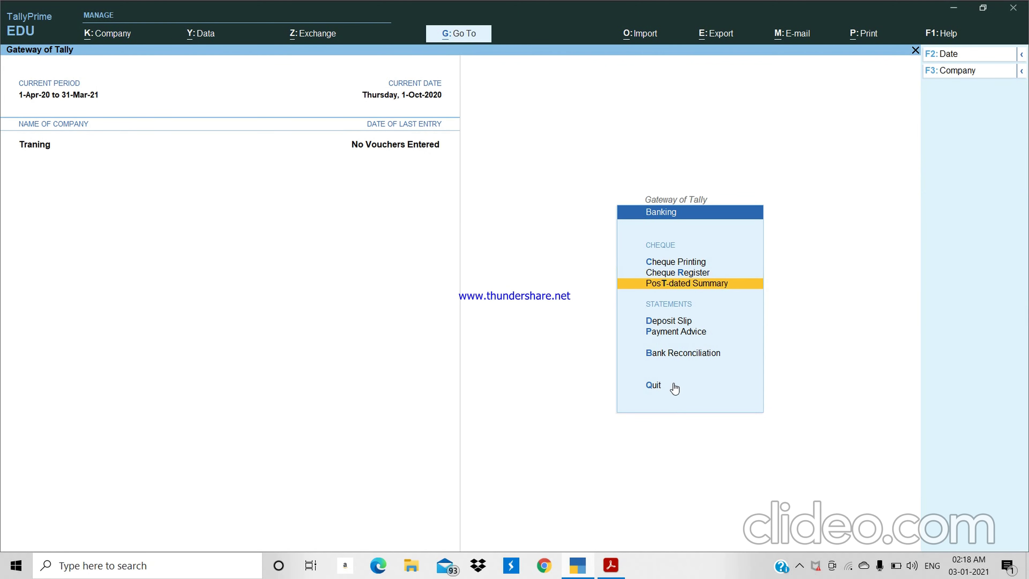
{"action": "key", "text": "Return"}
{"action": "key", "text": "Escape"}
Step: View the cheque deposit slip for the Axis Bank ledger and return to the banking utilities
{"action": "key", "text": "Down"}
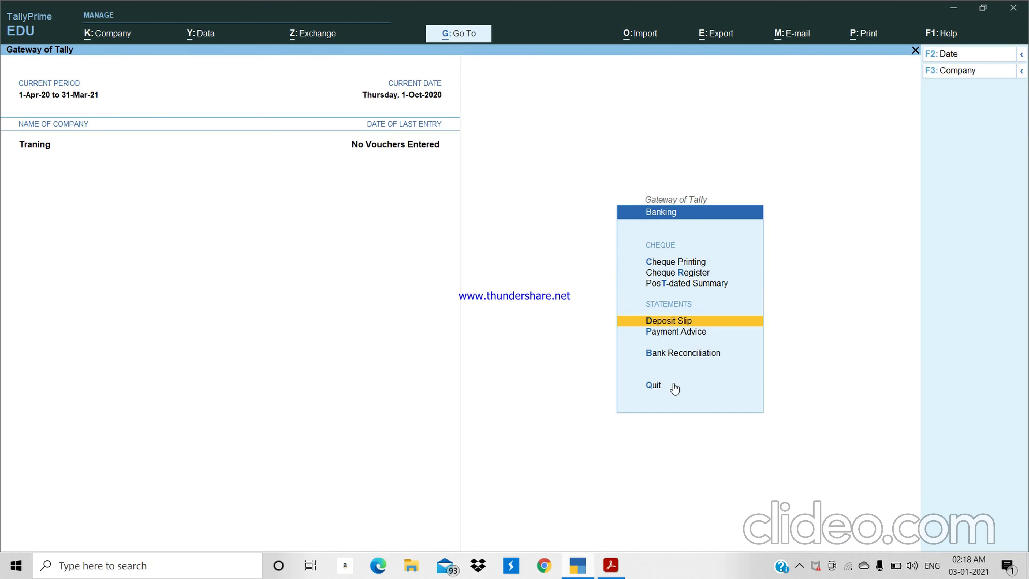
{"action": "key", "text": "Return"}
{"action": "key", "text": "Return"}
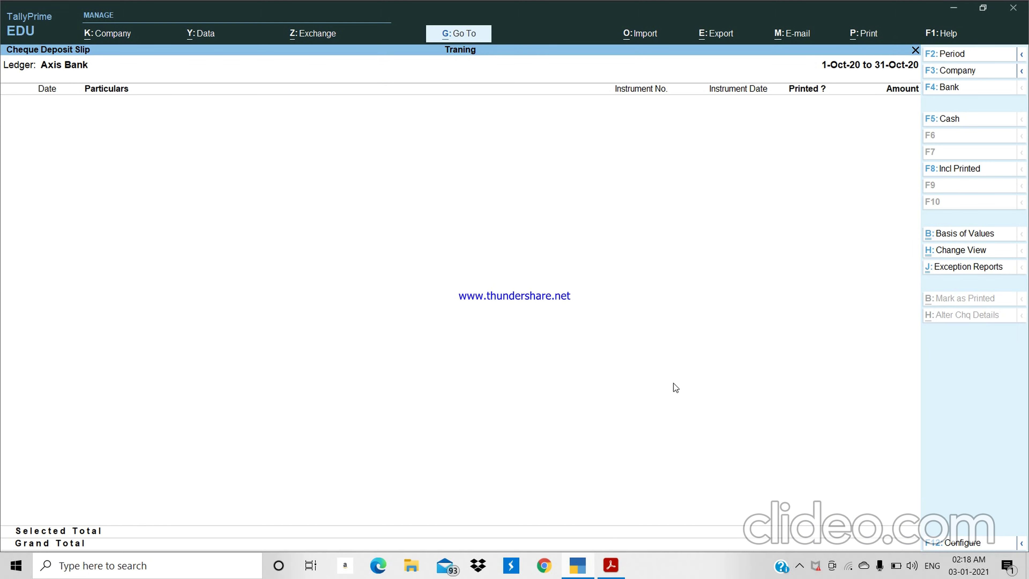
{"action": "key", "text": "Escape"}
{"action": "key", "text": "Escape"}
Step: View the ledger selection for Payment Advice, look at Bank Reconciliation, and leave the banking utilities
{"action": "key", "text": "Down"}
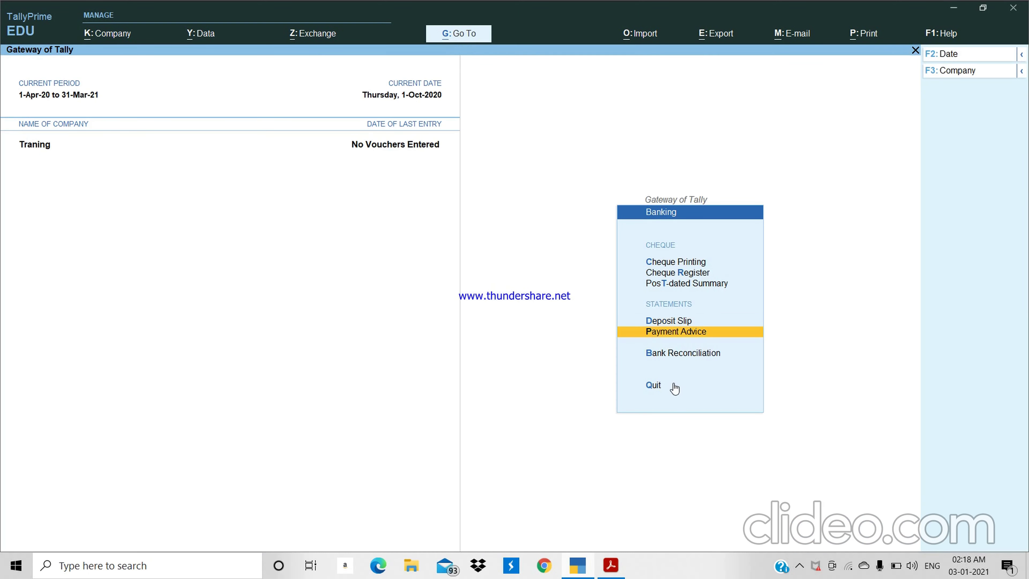
{"action": "key", "text": "Return"}
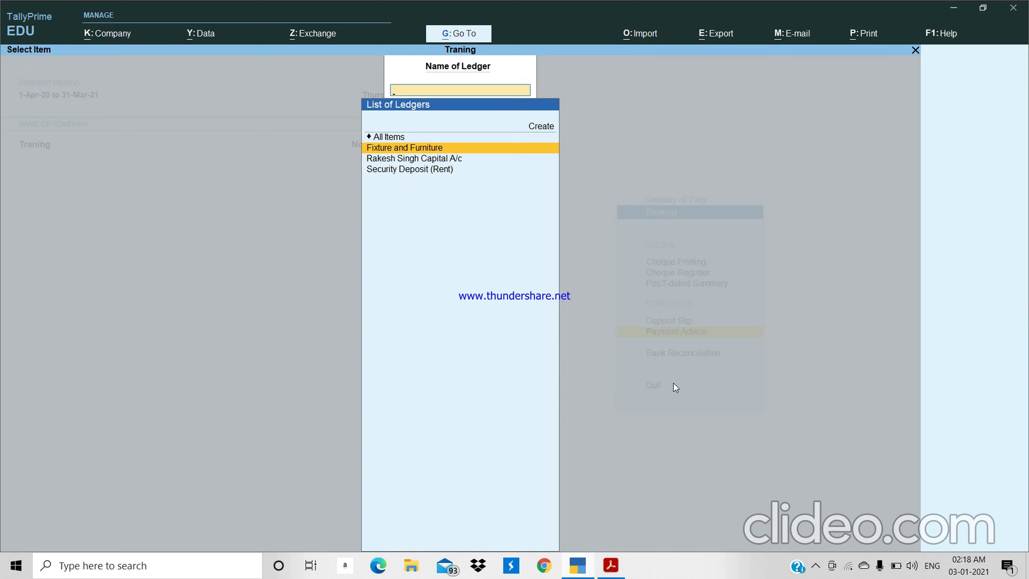
{"action": "key", "text": "Escape"}
{"action": "key", "text": "Down"}
{"action": "key", "text": "Return"}
{"action": "key", "text": "Escape"}
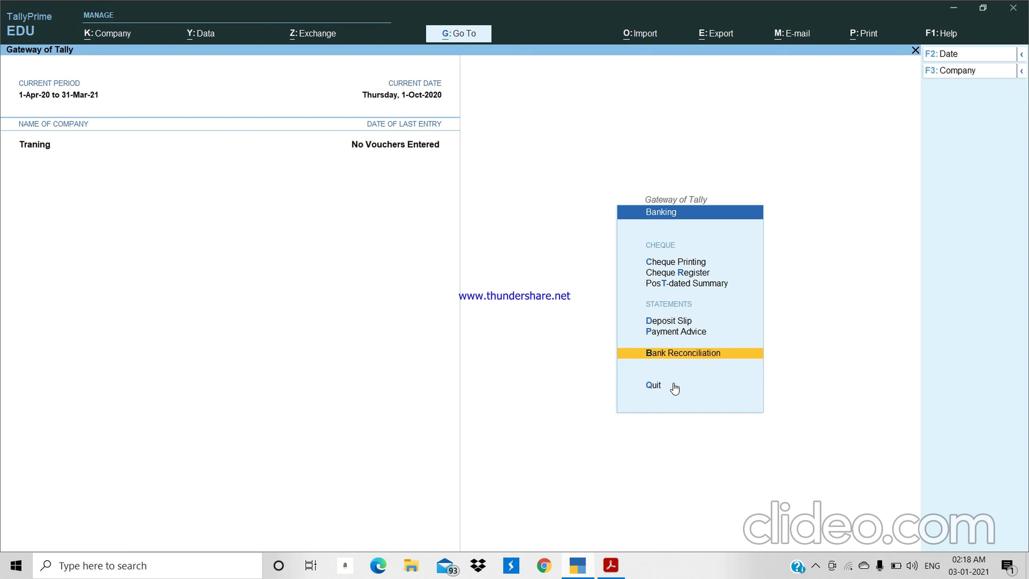
{"action": "left_click", "coordinate": [674, 385]}
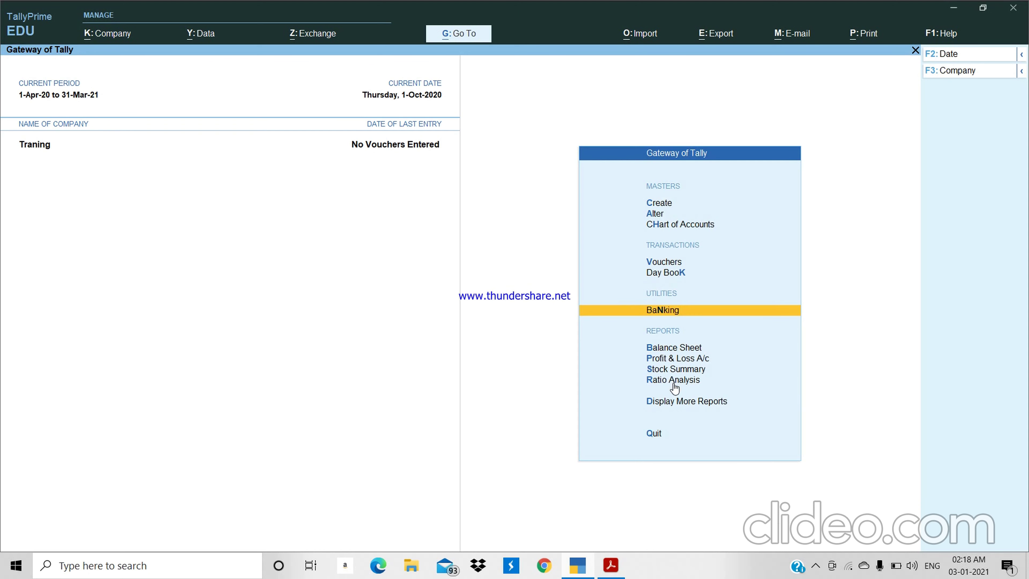
Step: Open the Balance Sheet and compare its condensed and detailed views, ending on the detailed one
{"action": "key", "text": "Down"}
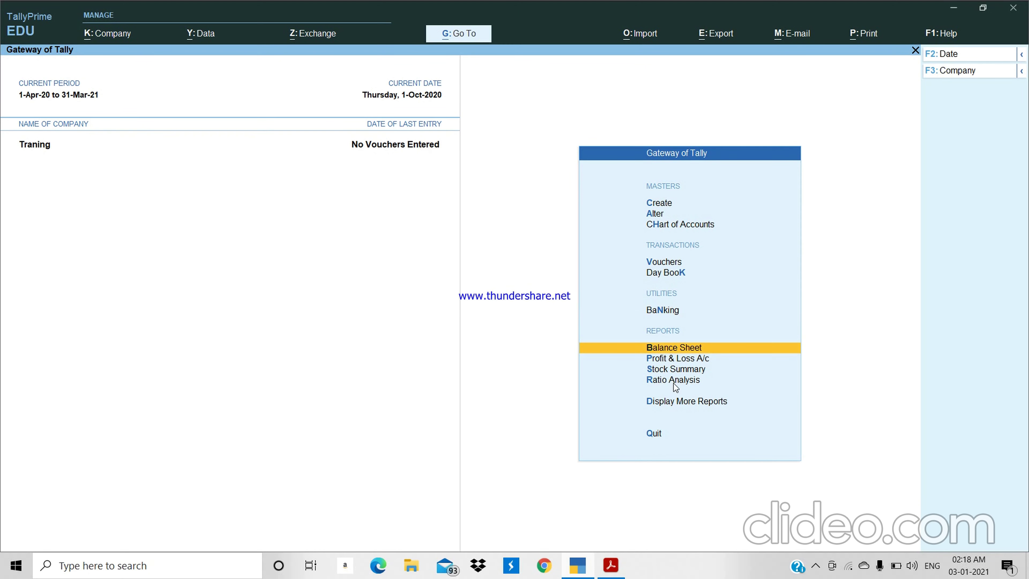
{"action": "key", "text": "Return"}
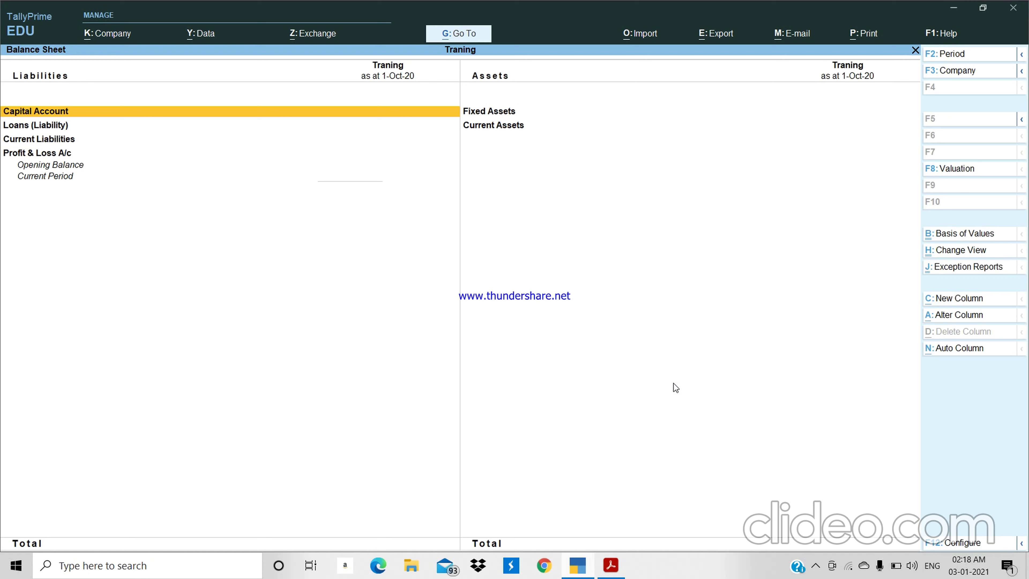
{"action": "key", "text": "alt+F5"}
{"action": "key", "text": "alt+F5"}
{"action": "key", "text": "alt+F5"}
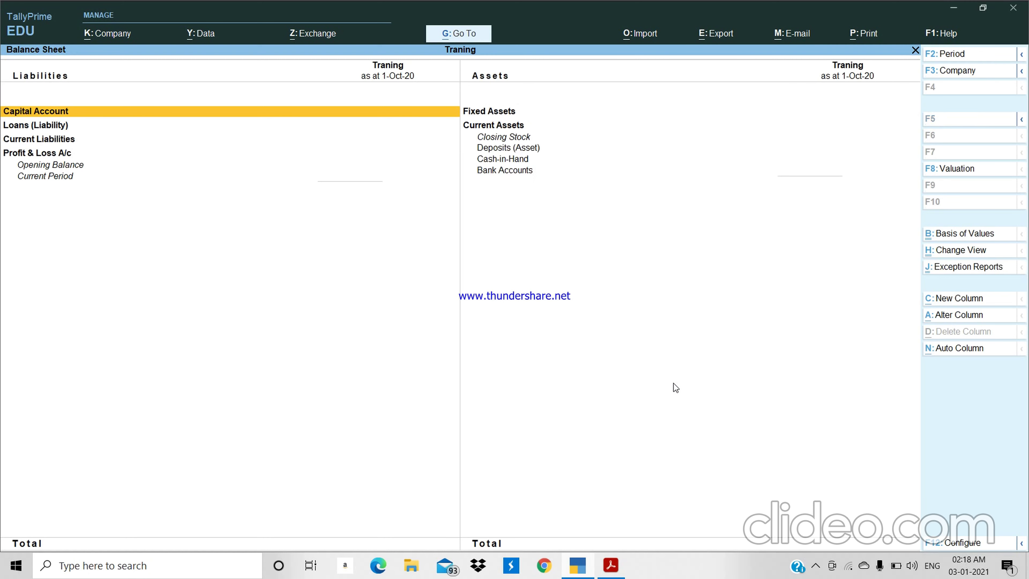
{"action": "key", "text": "alt+F5"}
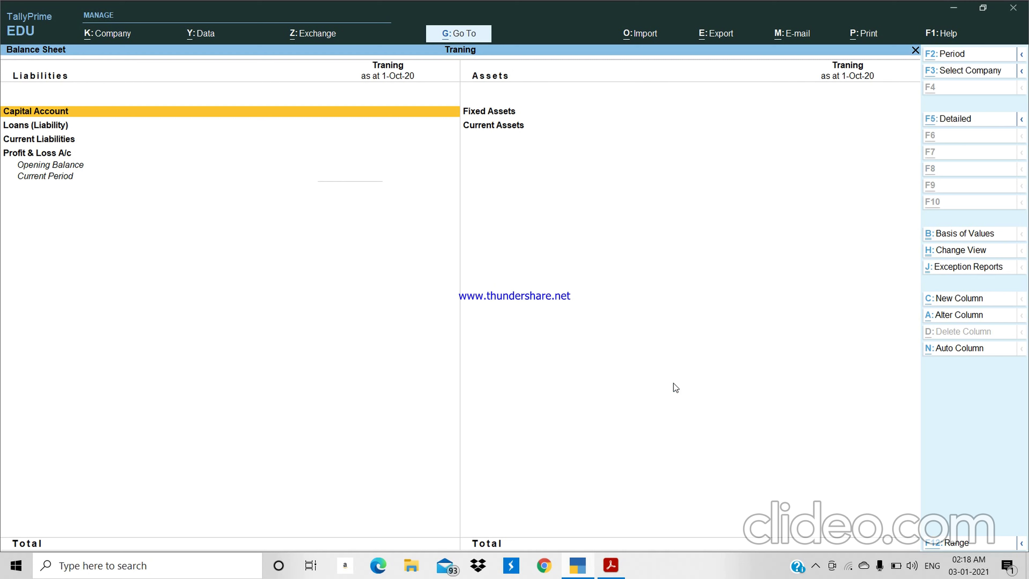
{"action": "key", "text": "alt+F5"}
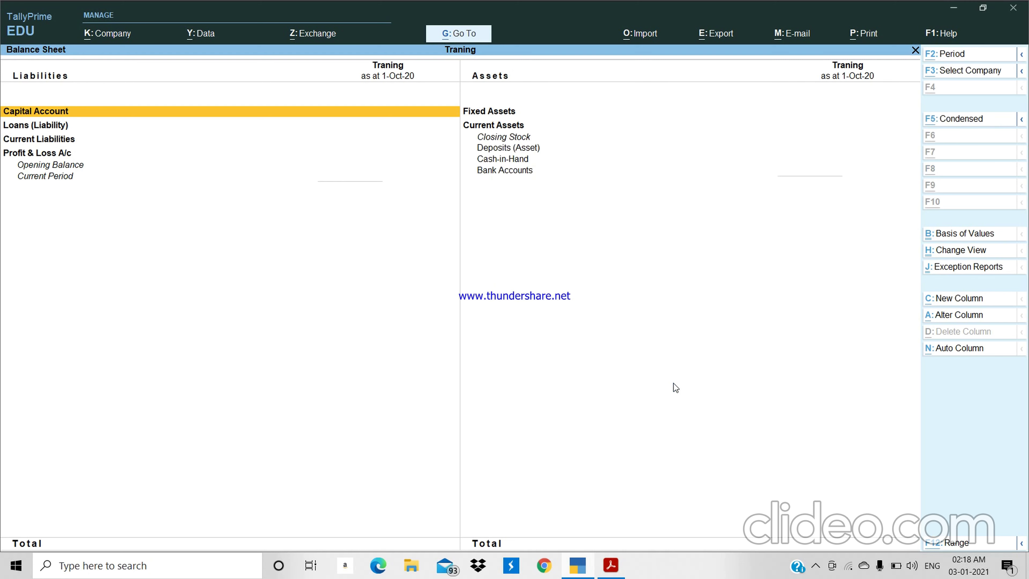
{"action": "key", "text": "alt+F5"}
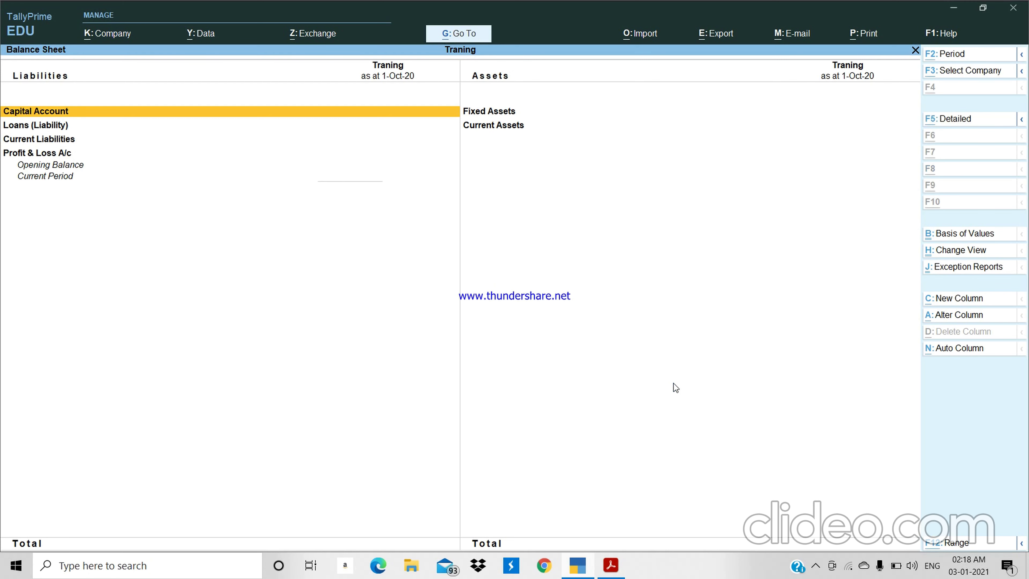
{"action": "key", "text": "alt+F5"}
Step: Look through the asset and liability entries of the Balance Sheet, condense the report, and close it
{"action": "key", "text": "Right"}
{"action": "key", "text": "Down"}
{"action": "key", "text": "Down"}
{"action": "key", "text": "Down"}
{"action": "key", "text": "Down"}
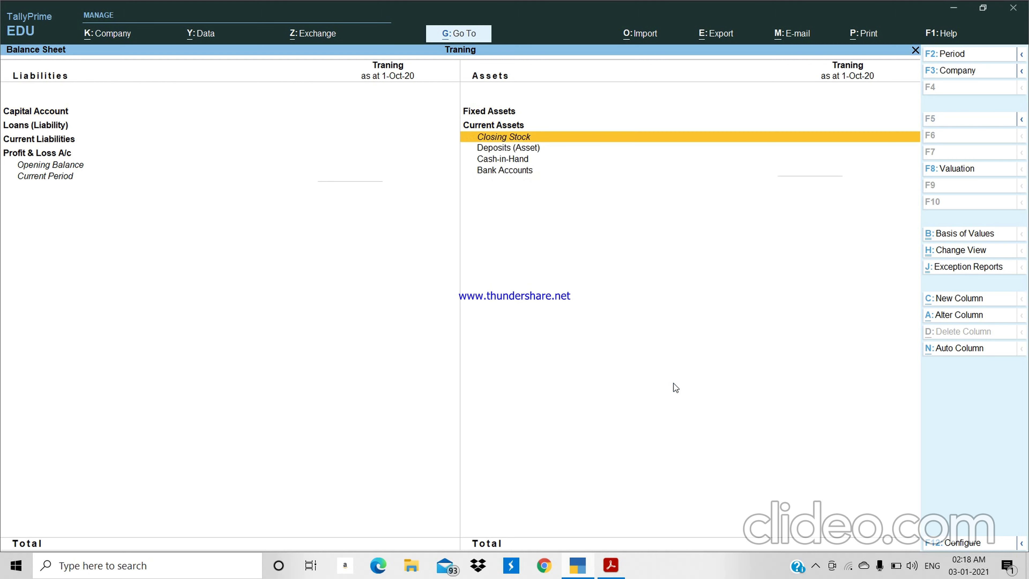
{"action": "key", "text": "Left"}
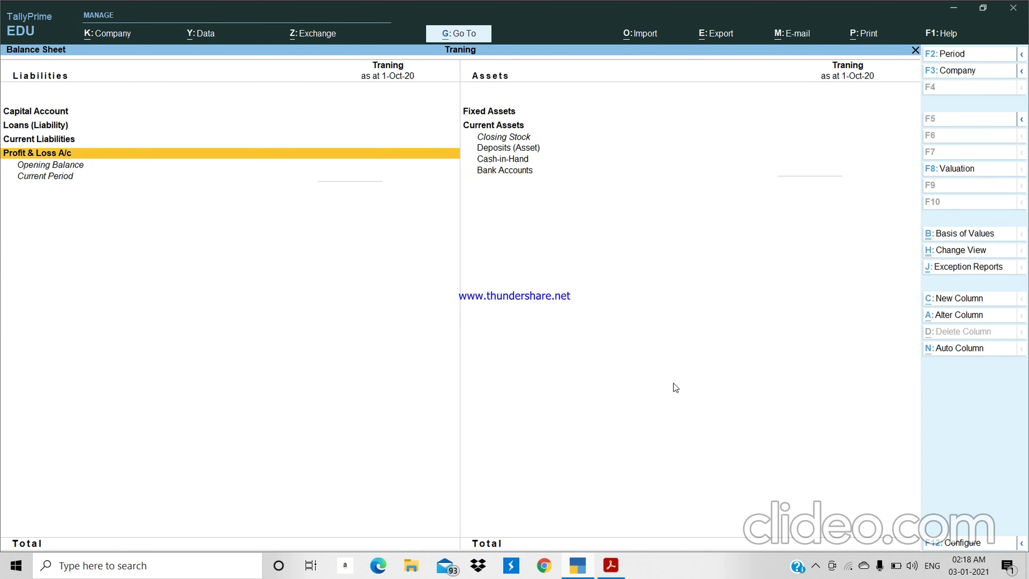
{"action": "key", "text": "alt+F5"}
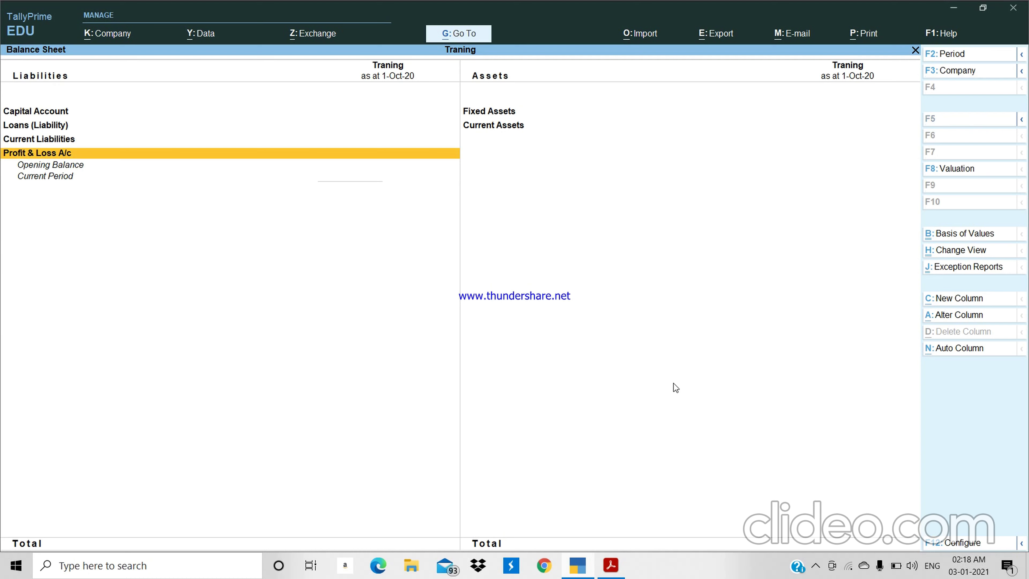
{"action": "key", "text": "Escape"}
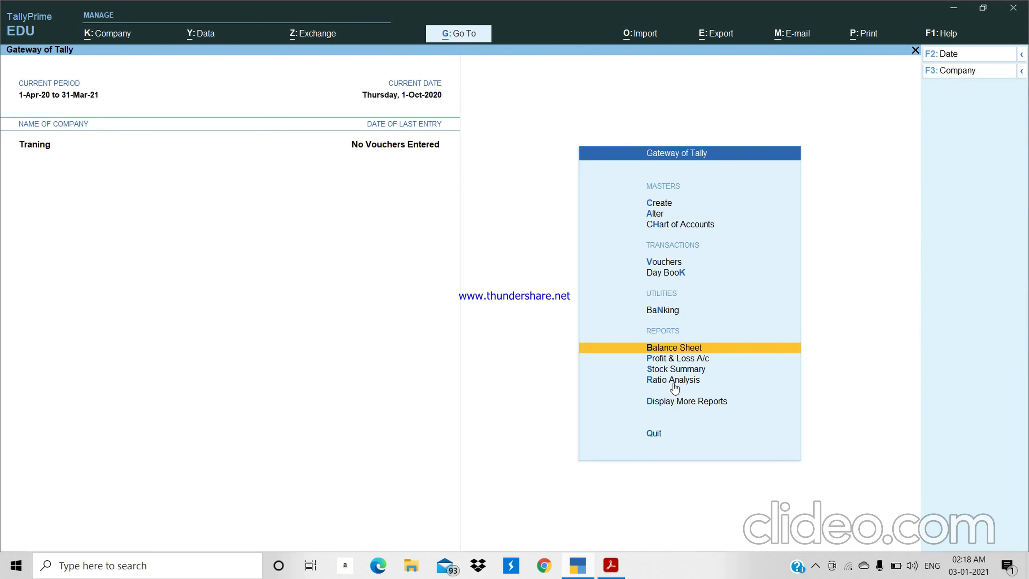
Step: View the Stock Summary report and return to the Gateway of Tally
{"action": "key", "text": "Down"}
{"action": "key", "text": "Down"}
{"action": "key", "text": "Return"}
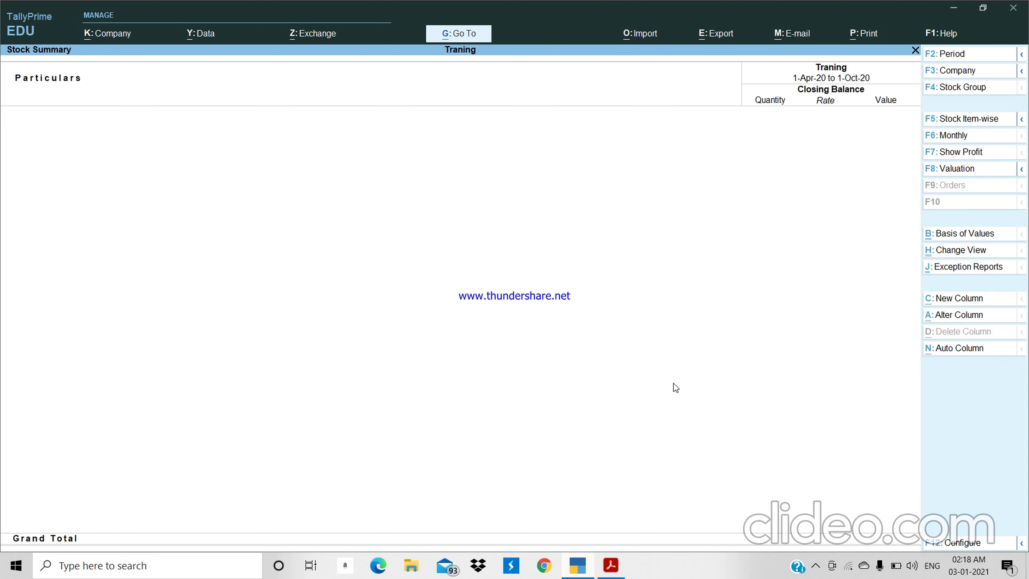
{"action": "key", "text": "Escape"}
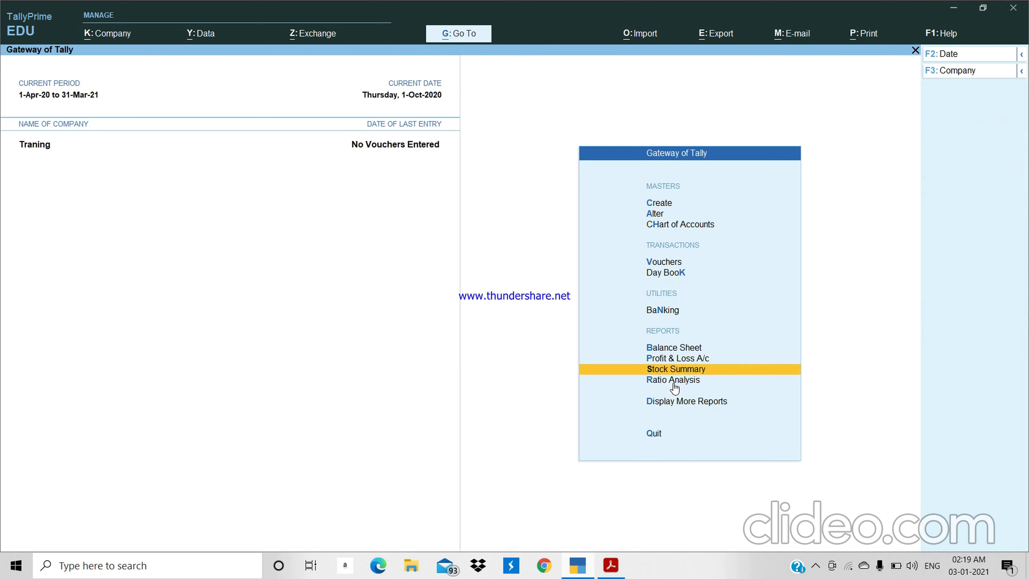
Step: Examine the principal groups and principal ratios in the Ratio Analysis report, and close it
{"action": "key", "text": "Down"}
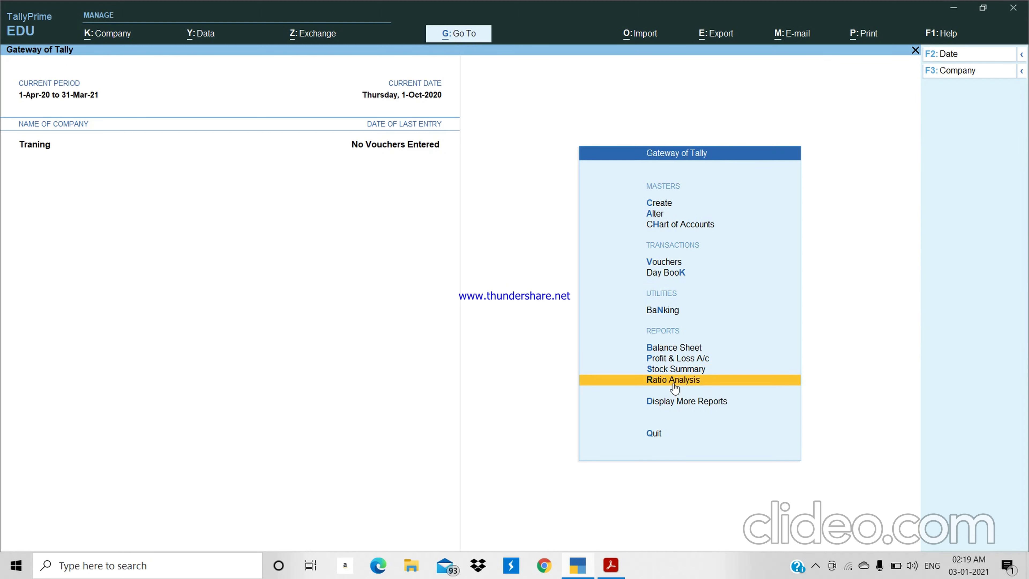
{"action": "key", "text": "Return"}
{"action": "key", "text": "Right"}
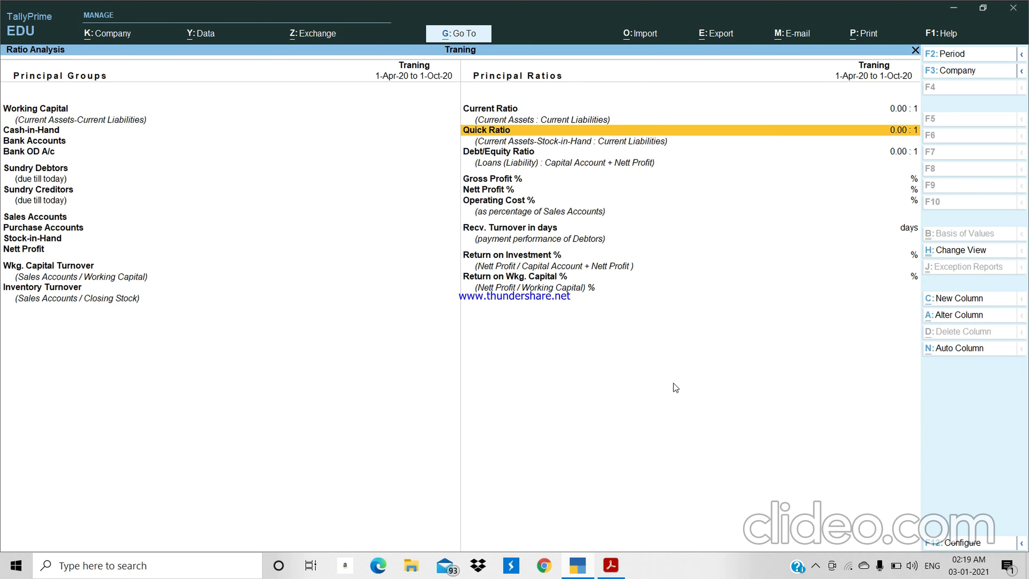
{"action": "key", "text": "Left"}
{"action": "key", "text": "Up"}
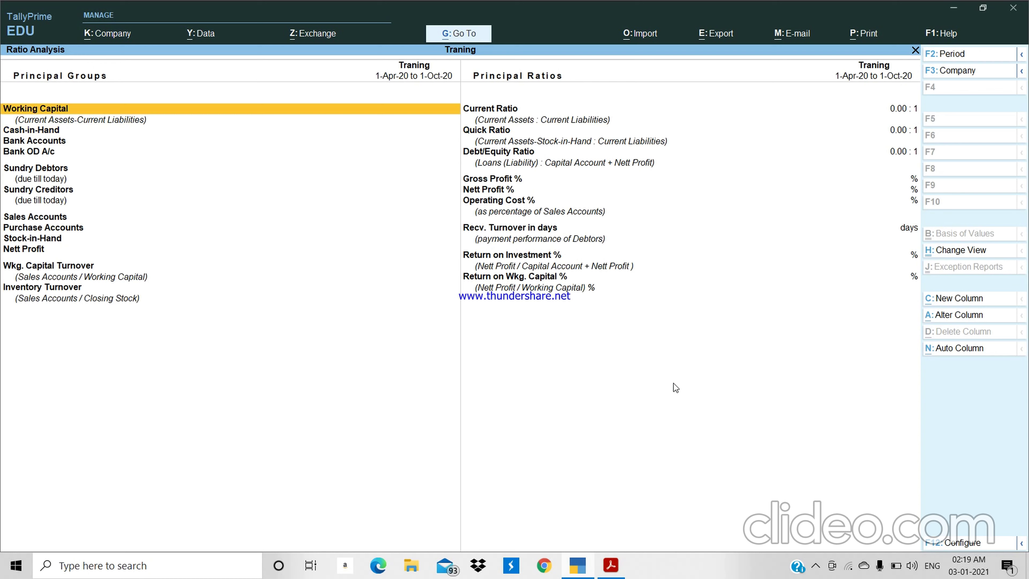
{"action": "key", "text": "Down"}
{"action": "key", "text": "Up"}
{"action": "key", "text": "Down"}
{"action": "key", "text": "Up"}
{"action": "key", "text": "Escape"}
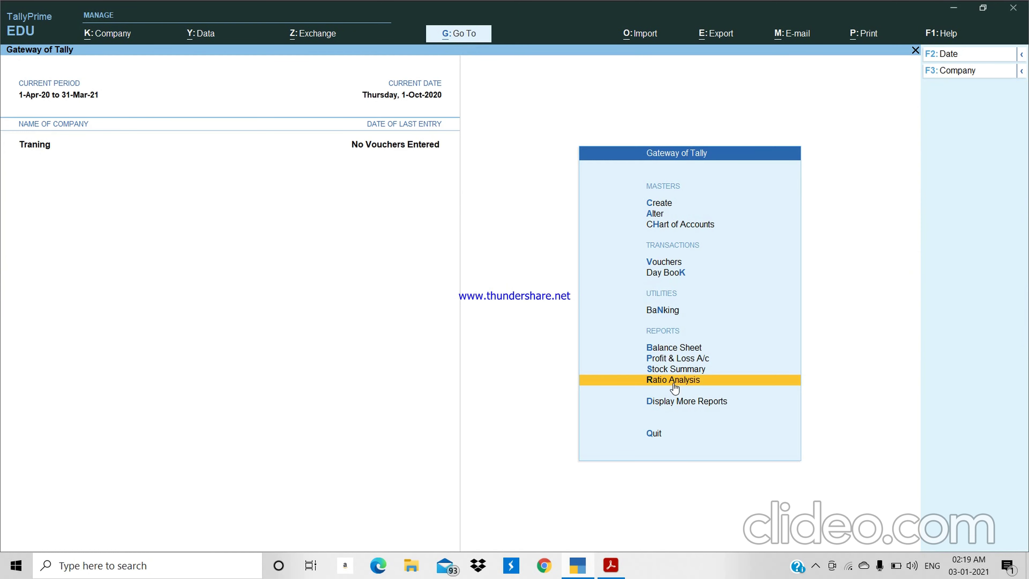
Step: Open Display More Reports, look through its accounting entries, and view the Account Books options
{"action": "key", "text": "Down"}
{"action": "key", "text": "Return"}
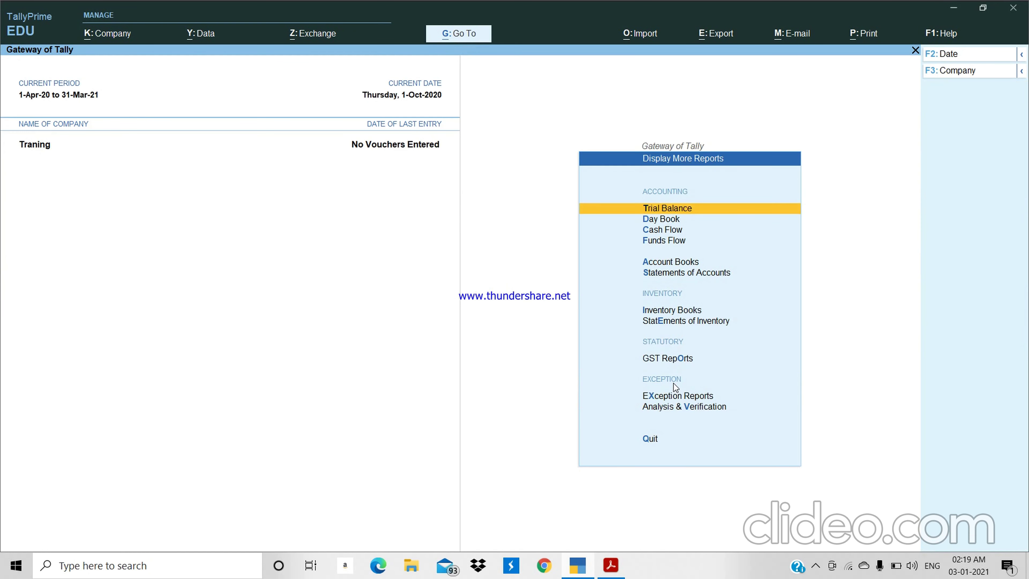
{"action": "key", "text": "Down"}
{"action": "key", "text": "Down"}
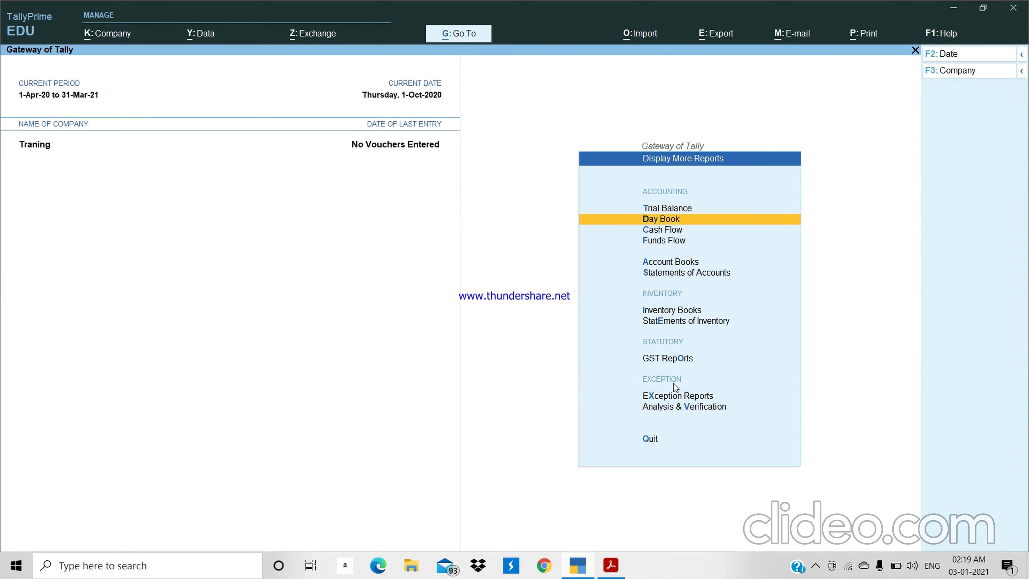
{"action": "key", "text": "Down"}
{"action": "key", "text": "Down"}
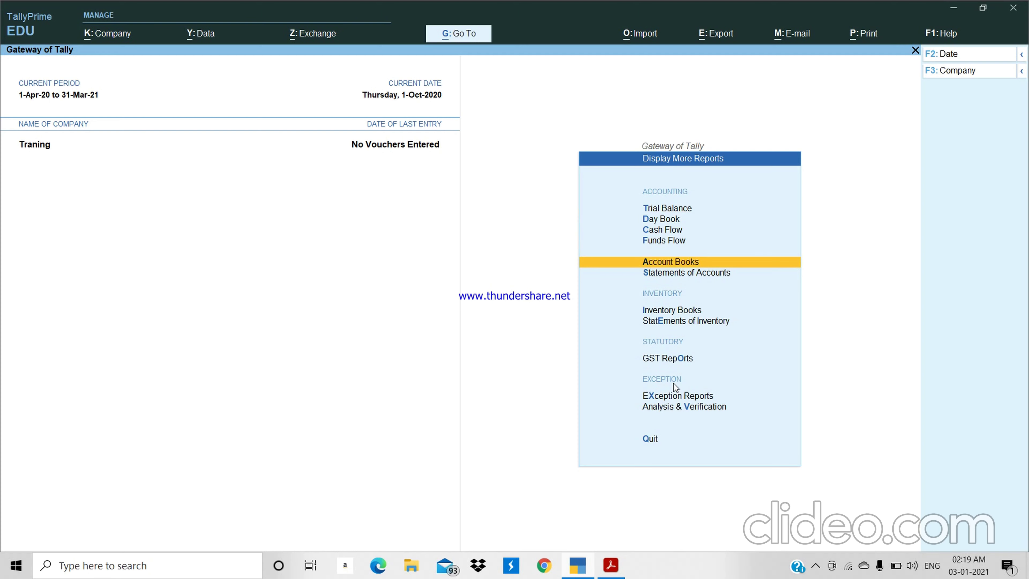
{"action": "key", "text": "Return"}
{"action": "key", "text": "Escape"}
Step: View the Outstandings and Statistics options under Statements of Accounts, and return to Display More Reports
{"action": "key", "text": "Down"}
{"action": "key", "text": "Return"}
{"action": "key", "text": "Escape"}
{"action": "key", "text": "Return"}
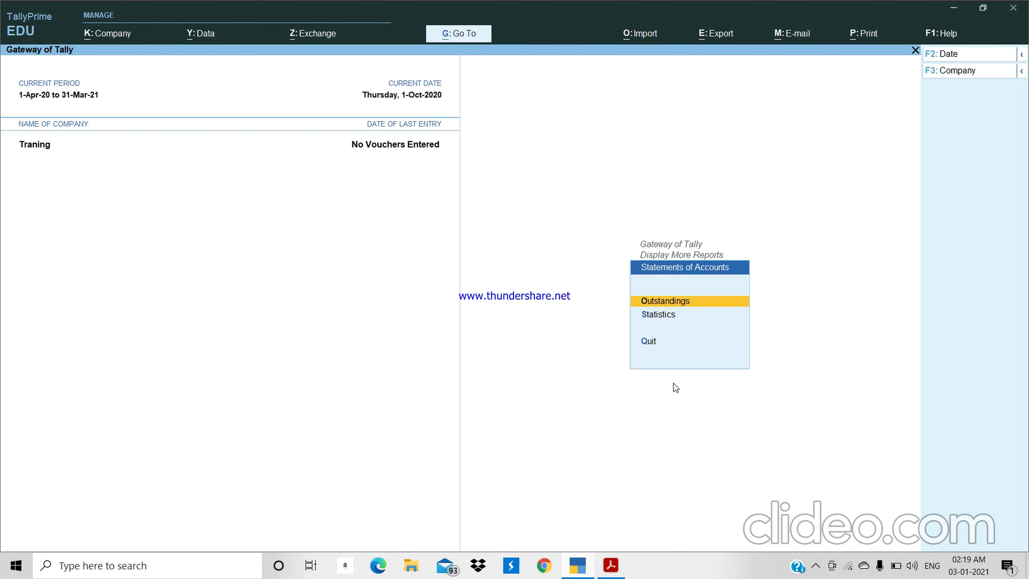
{"action": "key", "text": "Escape"}
{"action": "key", "text": "Down"}
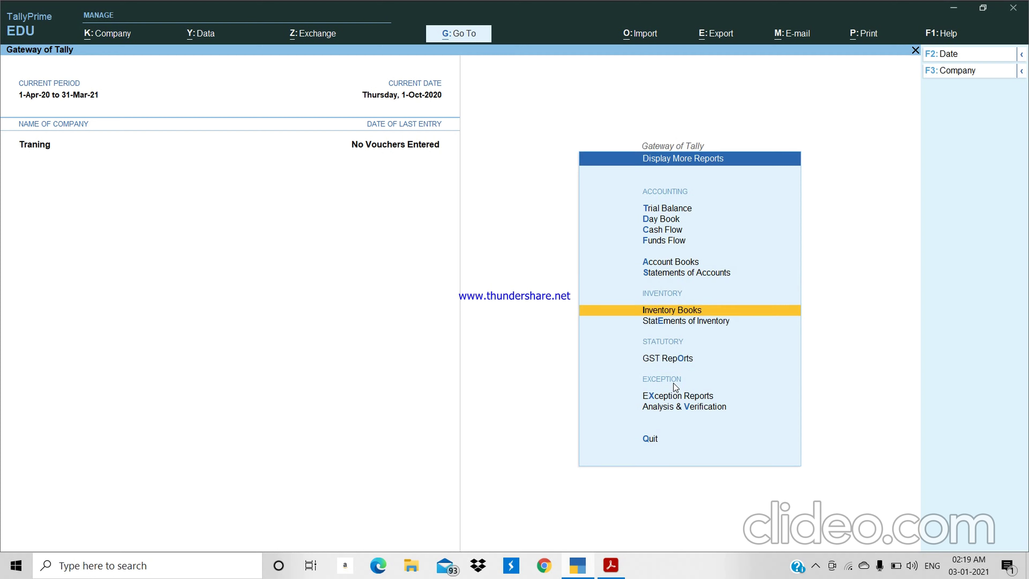
Step: Look through the statutory report types offered under GST Reports, and return to Display More Reports
{"action": "key", "text": "Down"}
{"action": "key", "text": "Down"}
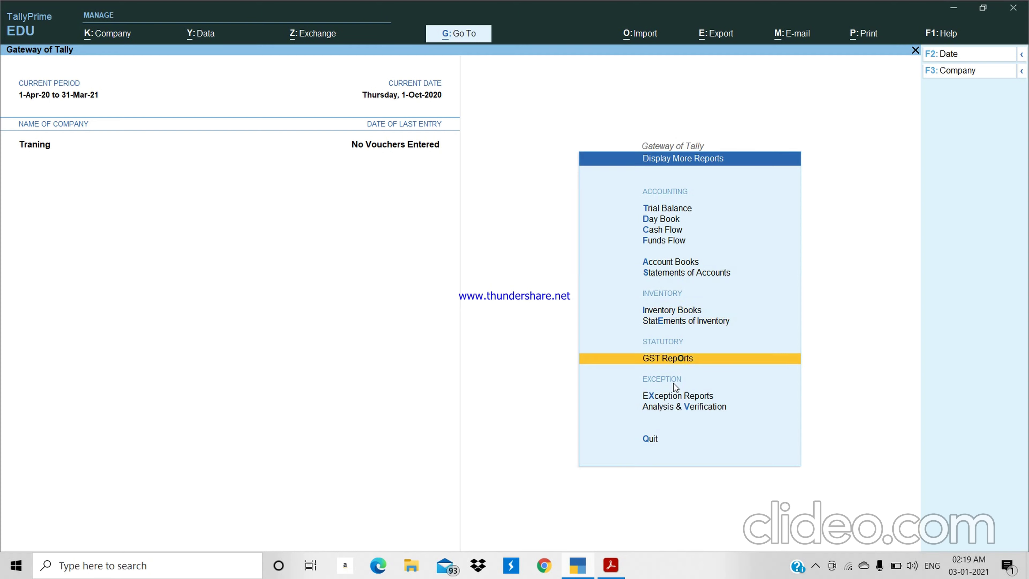
{"action": "key", "text": "Return"}
{"action": "key", "text": "Down"}
{"action": "key", "text": "Up"}
{"action": "key", "text": "Down"}
{"action": "key", "text": "Down"}
{"action": "key", "text": "Escape"}
{"action": "key", "text": "Down"}
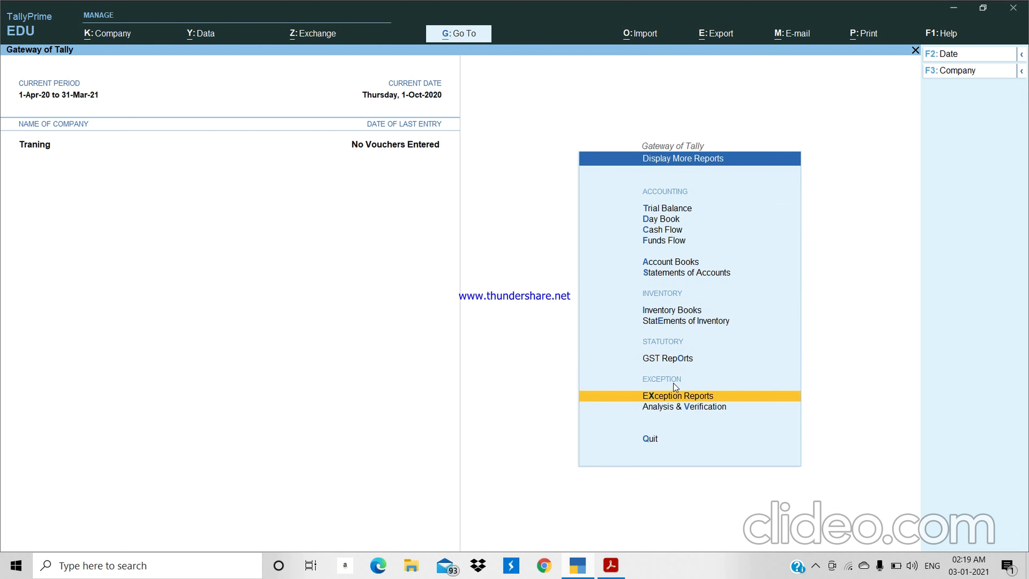
Step: Reopen GST Reports, view the GSTR-2 report, and return to Display More Reports
{"action": "key", "text": "Up"}
{"action": "key", "text": "Return"}
{"action": "key", "text": "Down"}
{"action": "key", "text": "Return"}
{"action": "key", "text": "Escape"}
{"action": "key", "text": "Down"}
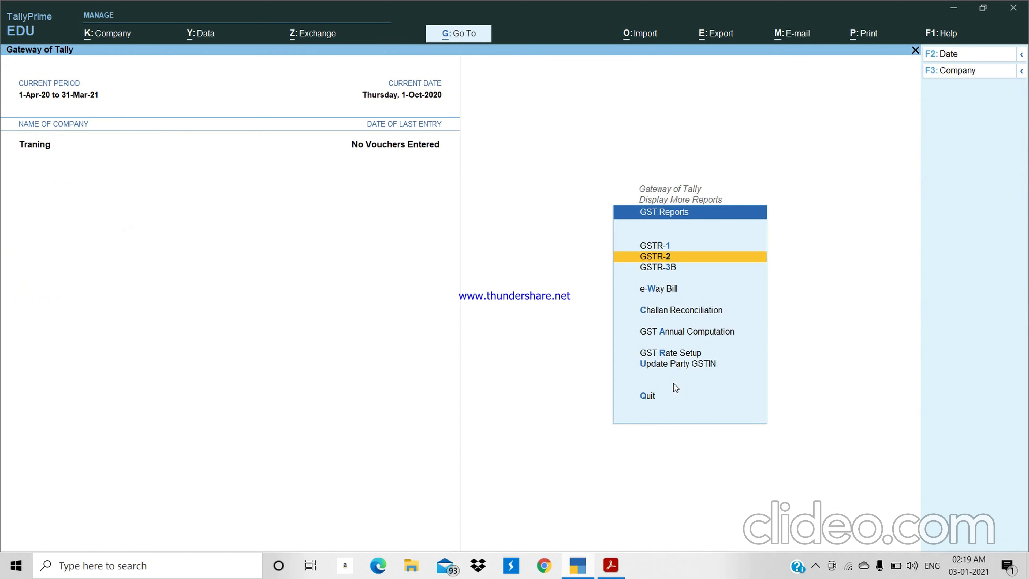
{"action": "key", "text": "Return"}
{"action": "key", "text": "Escape"}
{"action": "key", "text": "Escape"}
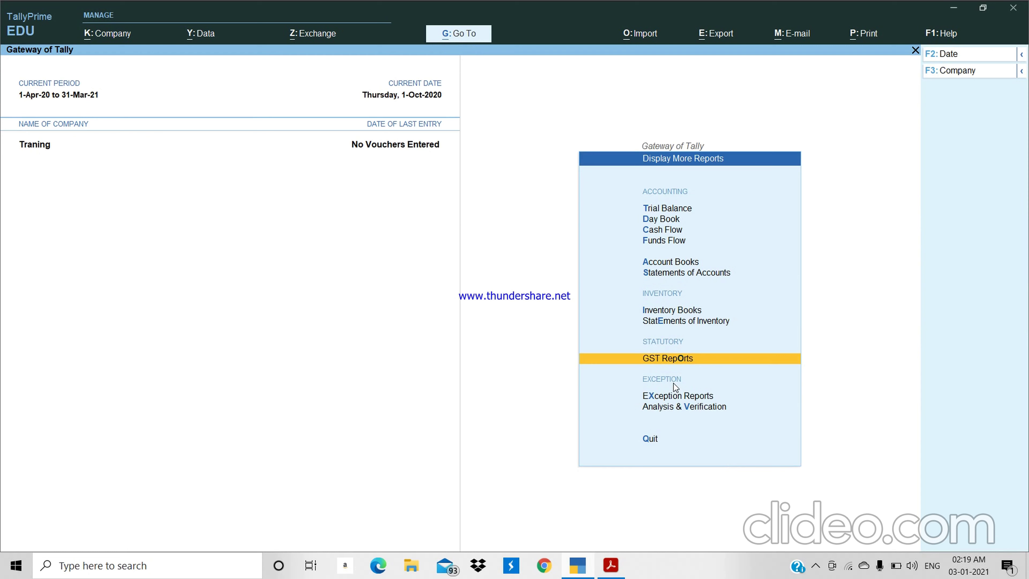
Step: Look over the Exception Reports and Analysis & Verification entries, and return to the Gateway of Tally
{"action": "key", "text": "Down"}
{"action": "key", "text": "Down"}
{"action": "key", "text": "Up"}
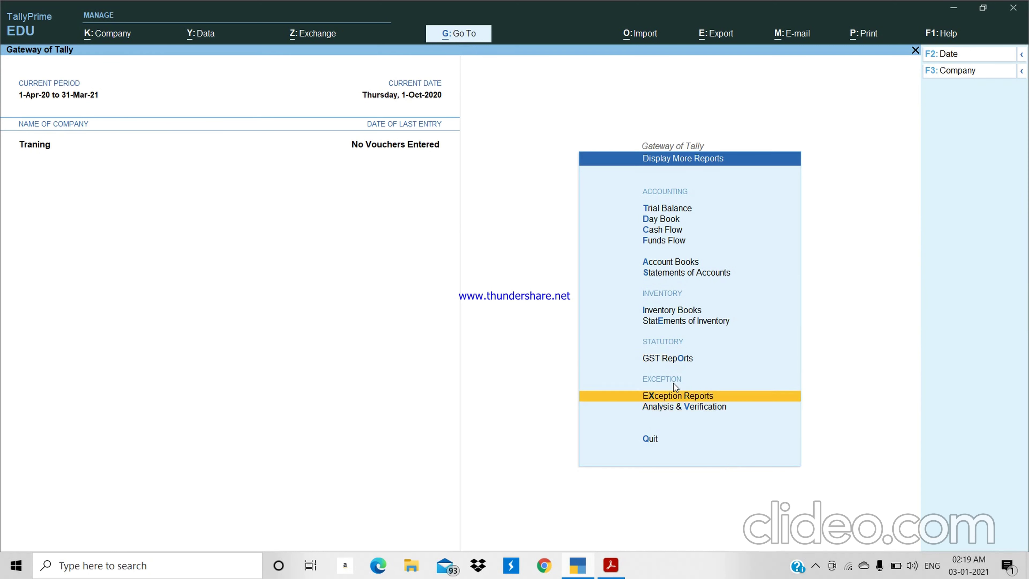
{"action": "key", "text": "Down"}
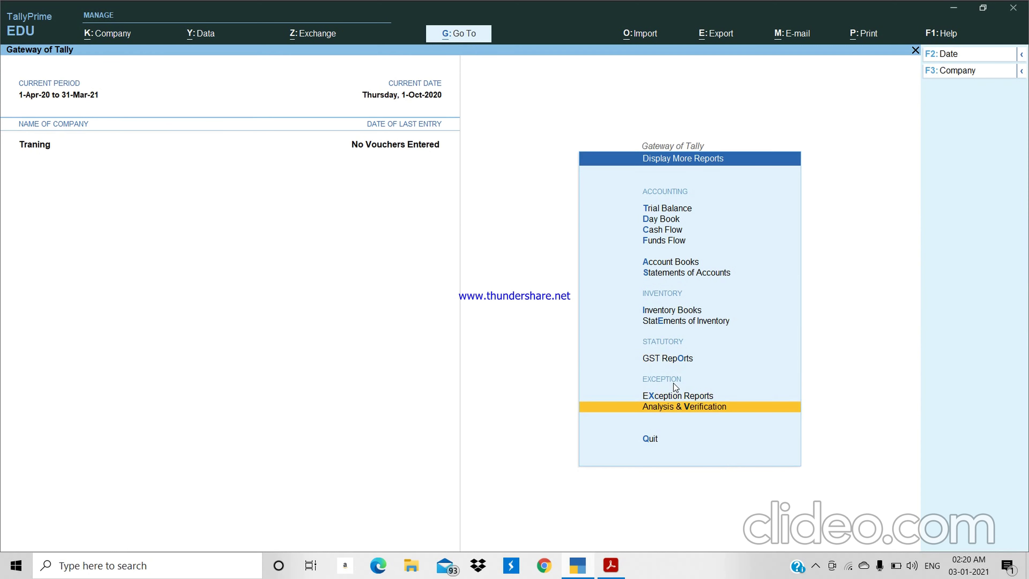
{"action": "key", "text": "Down"}
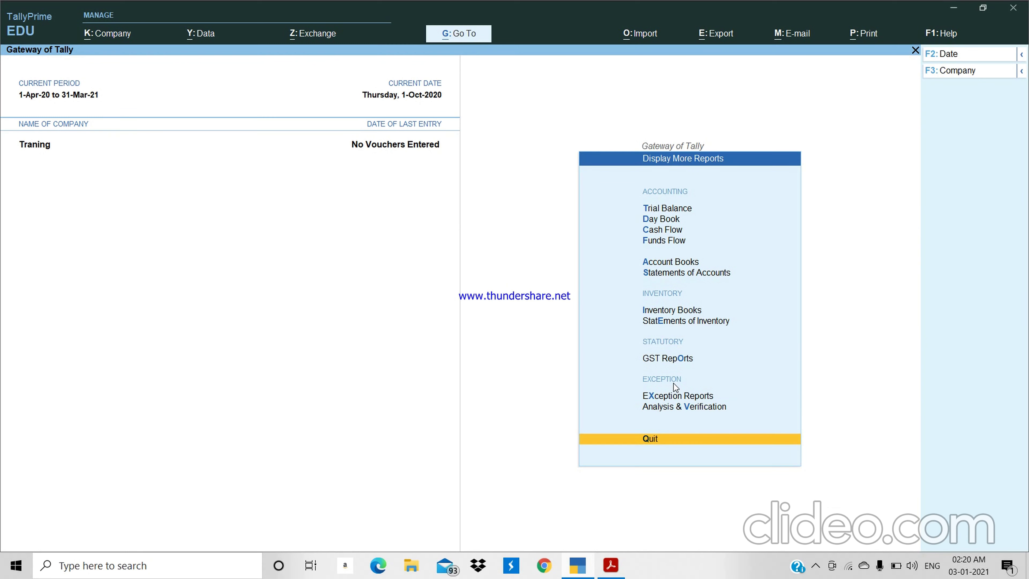
{"action": "key", "text": "Return"}
{"action": "key", "text": "Escape"}
{"action": "key", "text": "n"}
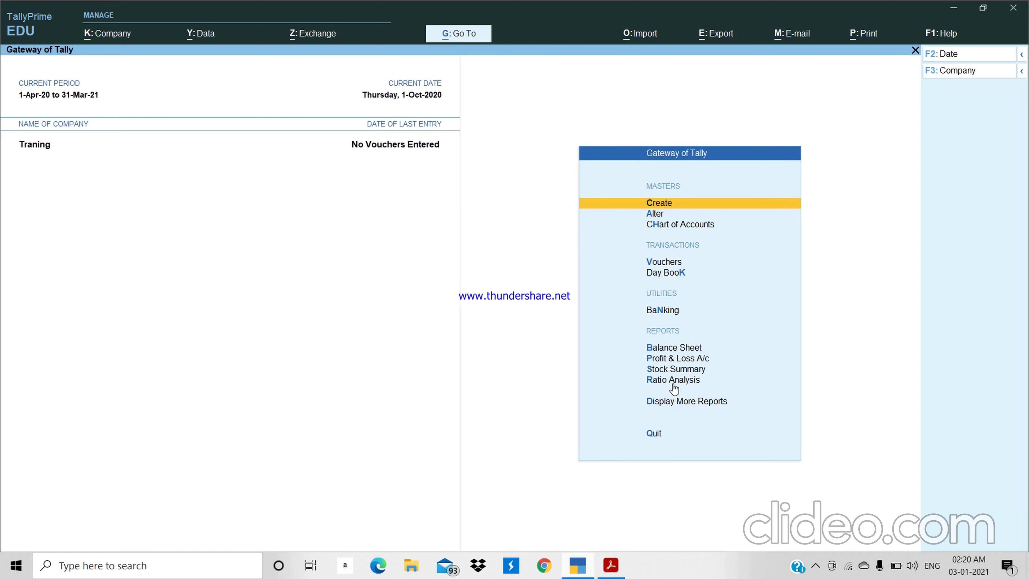
Step: Check the ledger names and groups in the PDF exercise sheet, and return to TallyPrime
{"action": "key", "text": "alt+Tab"}
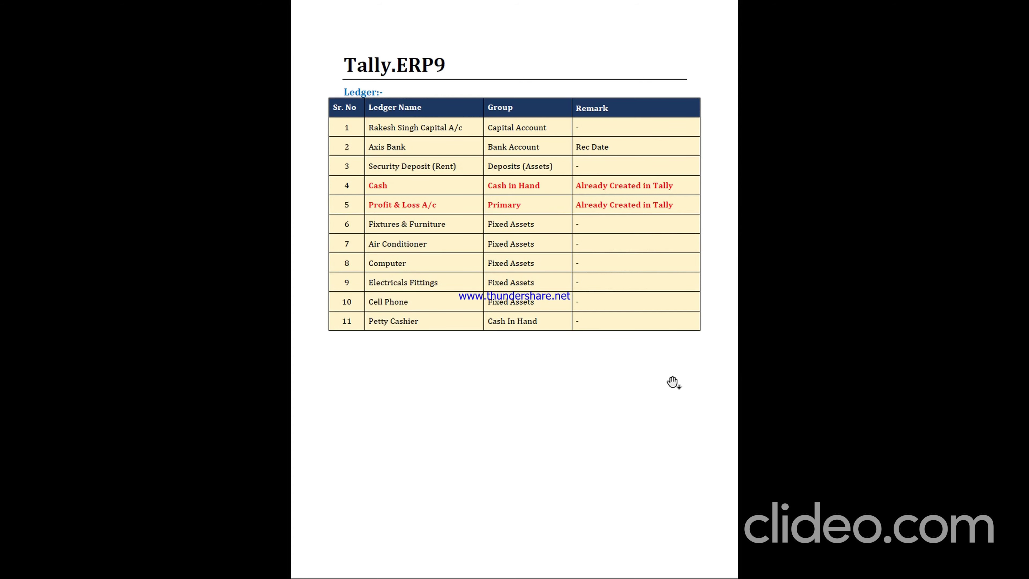
{"action": "key", "text": "alt+Tab"}
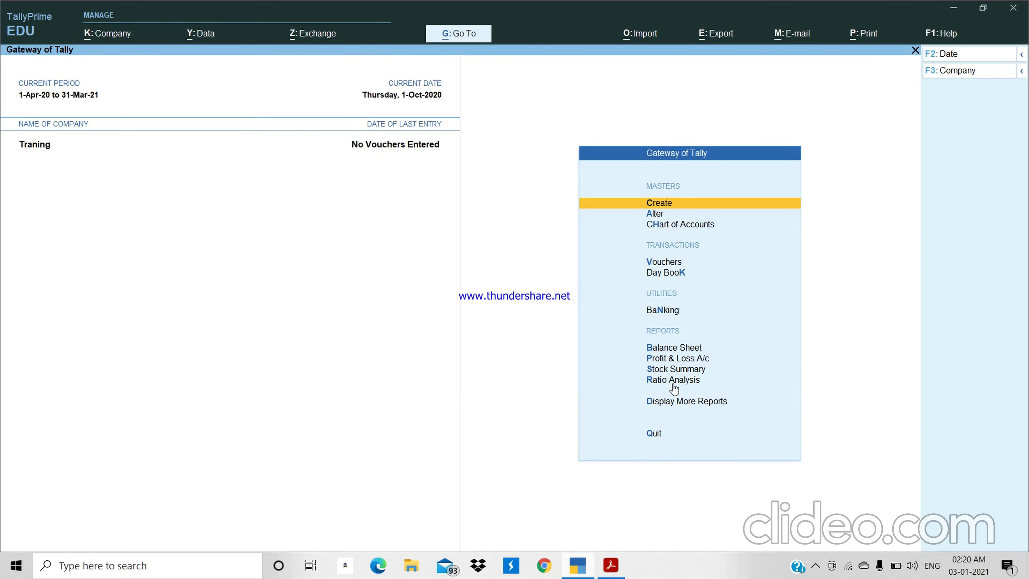
{"action": "key", "text": "ctrl"}
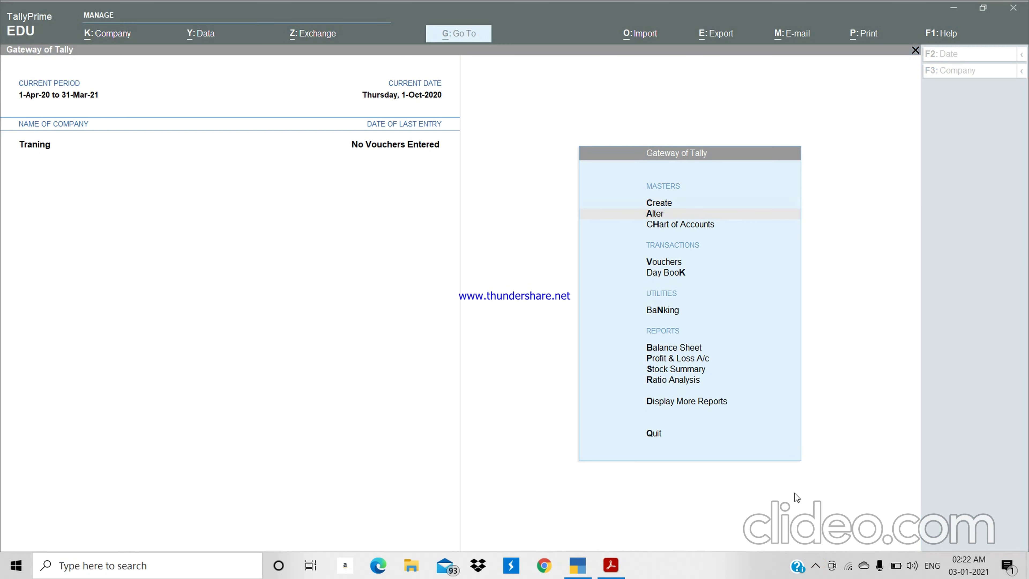
{"action": "left_click", "coordinate": [815, 566]}
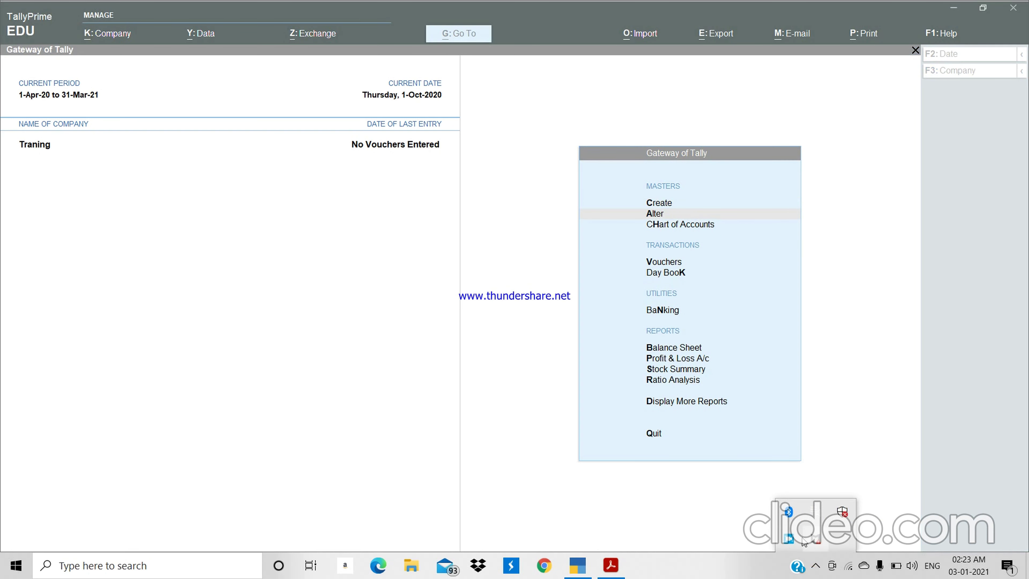
{"action": "left_click", "coordinate": [706, 493]}
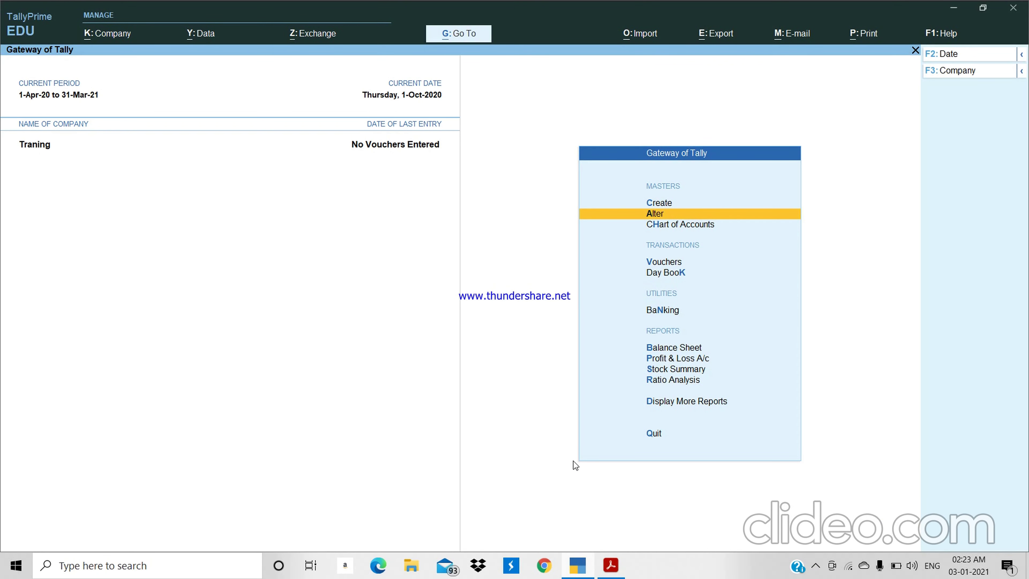
Step: Open the List of Ledgers for master alteration, look through the existing ledgers, and return to the Gateway of Tally
{"action": "key", "text": "Return"}
{"action": "key", "text": "Down"}
{"action": "key", "text": "Down"}
{"action": "key", "text": "Up"}
{"action": "key", "text": "Return"}
{"action": "key", "text": "Down"}
{"action": "key", "text": "Down"}
{"action": "key", "text": "Down"}
{"action": "key", "text": "Down"}
{"action": "key", "text": "Down"}
{"action": "key", "text": "Down"}
{"action": "key", "text": "Down"}
{"action": "key", "text": "Down"}
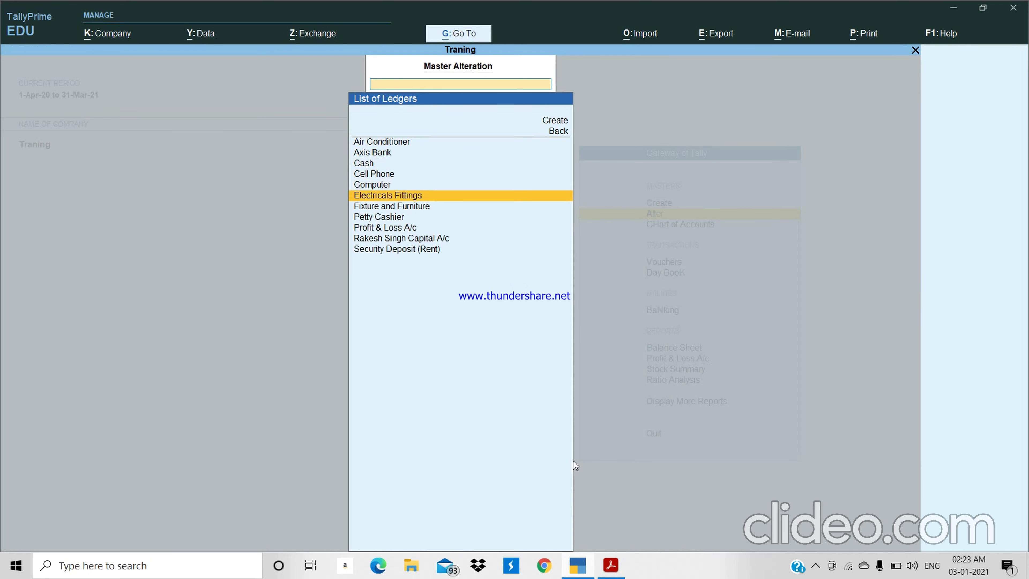
{"action": "key", "text": "Down"}
{"action": "key", "text": "Escape"}
{"action": "key", "text": "Up"}
{"action": "key", "text": "Escape"}
{"action": "key", "text": "Escape"}
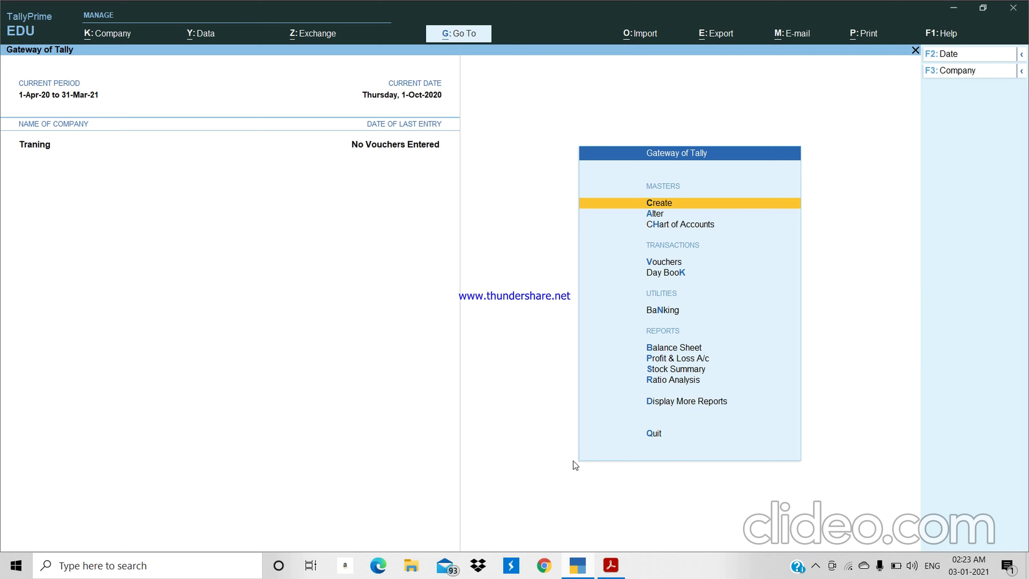
Step: Switch to the PDF exercise sheet and read the first transactions with their sample voucher entries
{"action": "key", "text": "alt+Tab"}
{"action": "key", "text": "Page_Down"}
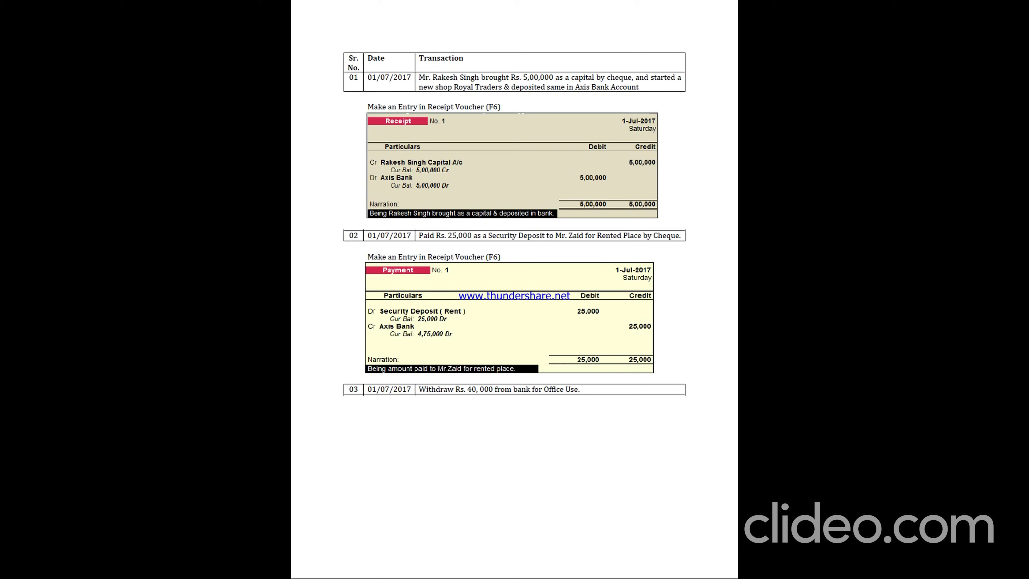
{"action": "key", "text": "alt+Tab"}
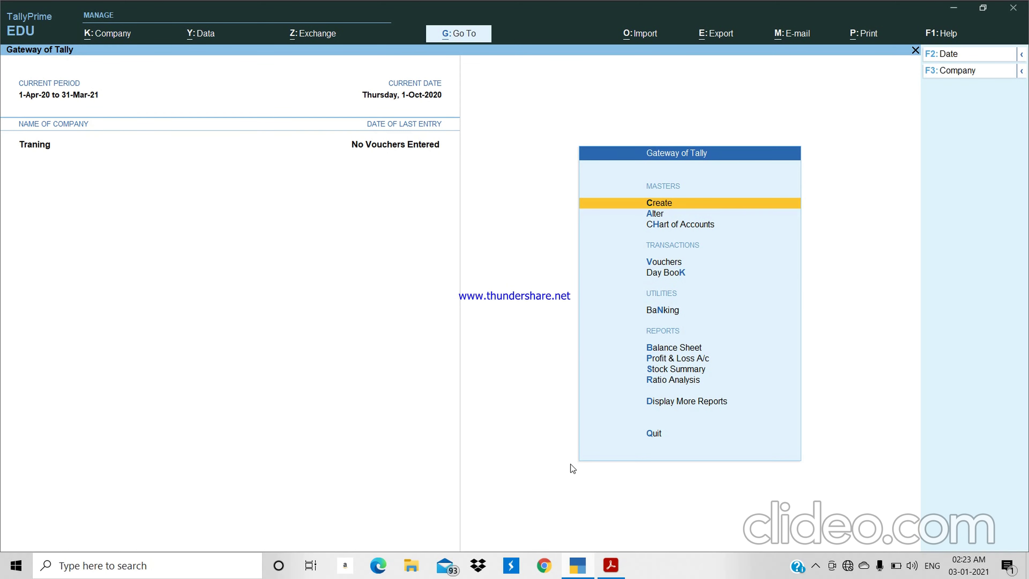
{"action": "key", "text": "alt+Tab"}
Step: Open accounting voucher creation from the Gateway of Tally and change the voucher type to Receipt
{"action": "key", "text": "Down"}
{"action": "key", "text": "Down"}
{"action": "key", "text": "Down"}
{"action": "key", "text": "Down"}
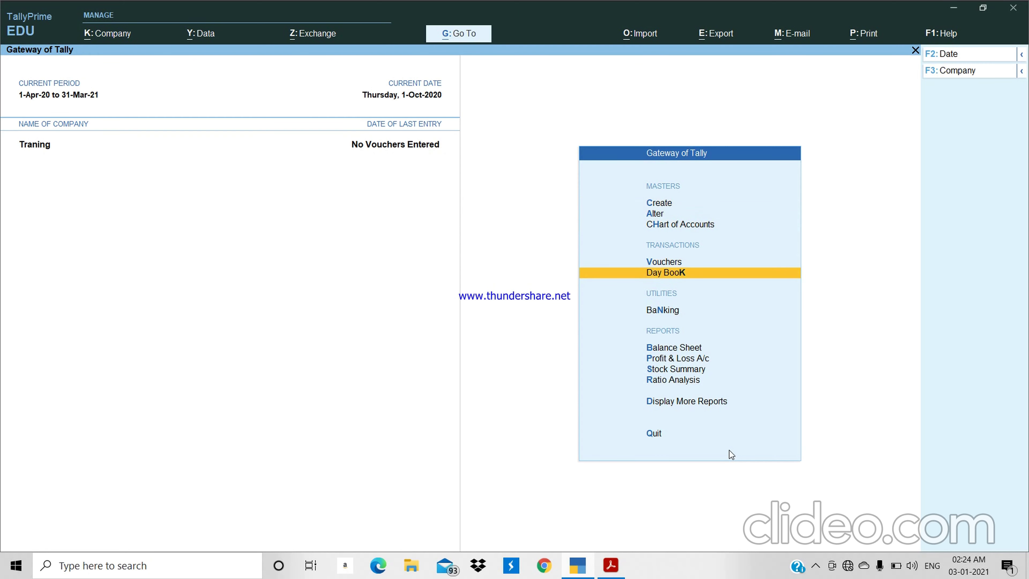
{"action": "key", "text": "Up"}
{"action": "key", "text": "Return"}
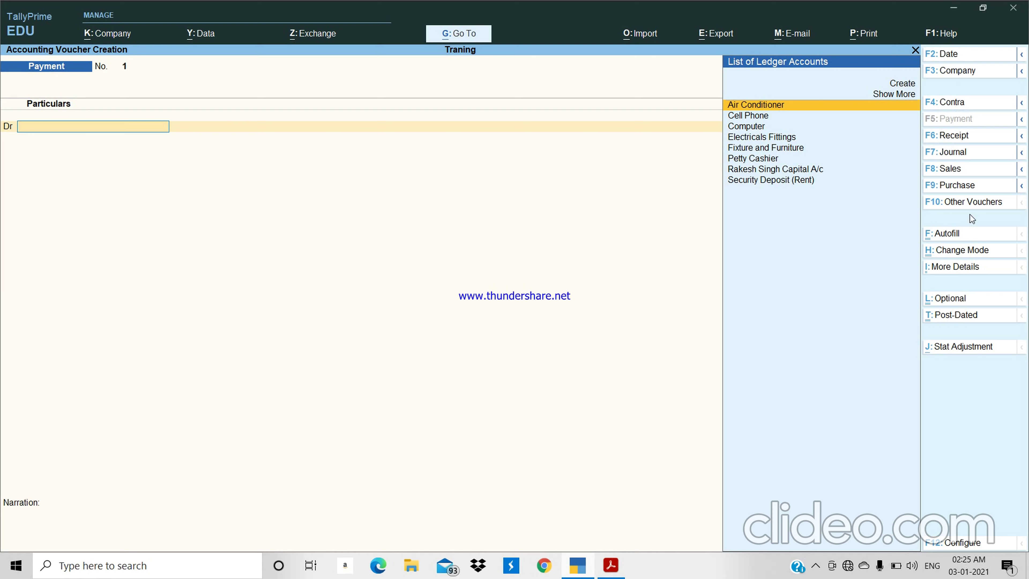
{"action": "left_click", "coordinate": [965, 137]}
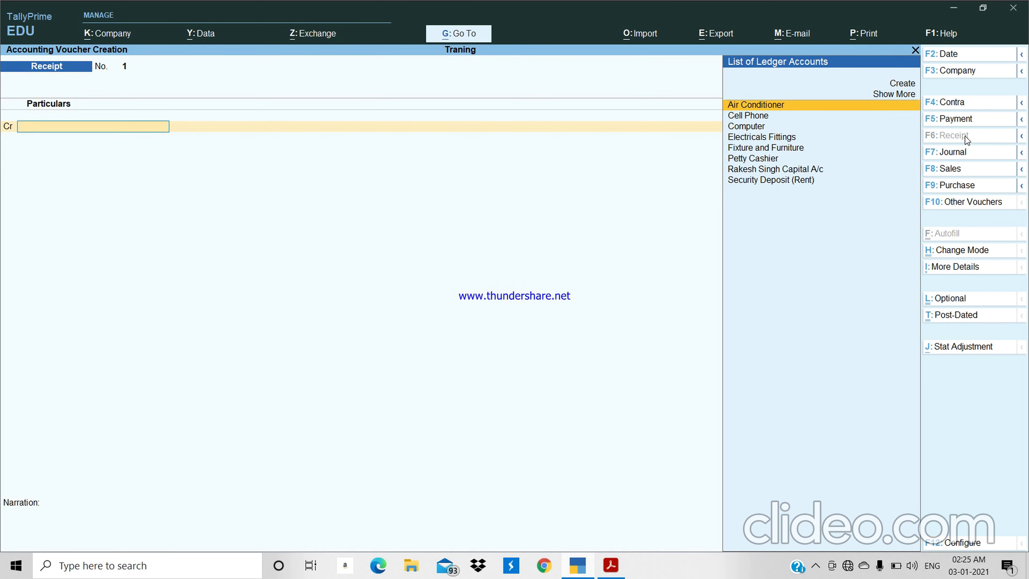
Step: Credit the owner's capital account with 500000 in the receipt voucher, checking the amount against the PDF exercise sheet
{"action": "type", "text": "Rakesh"}
{"action": "key", "text": "Return"}
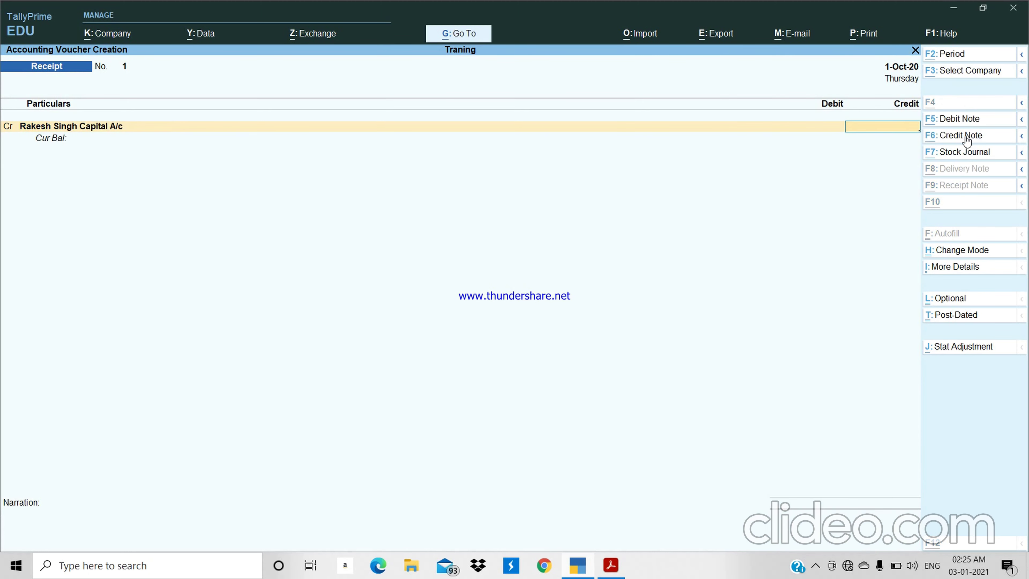
{"action": "key", "text": "alt+Tab"}
{"action": "key", "text": "alt+Tab"}
{"action": "type", "text": "5000000"}
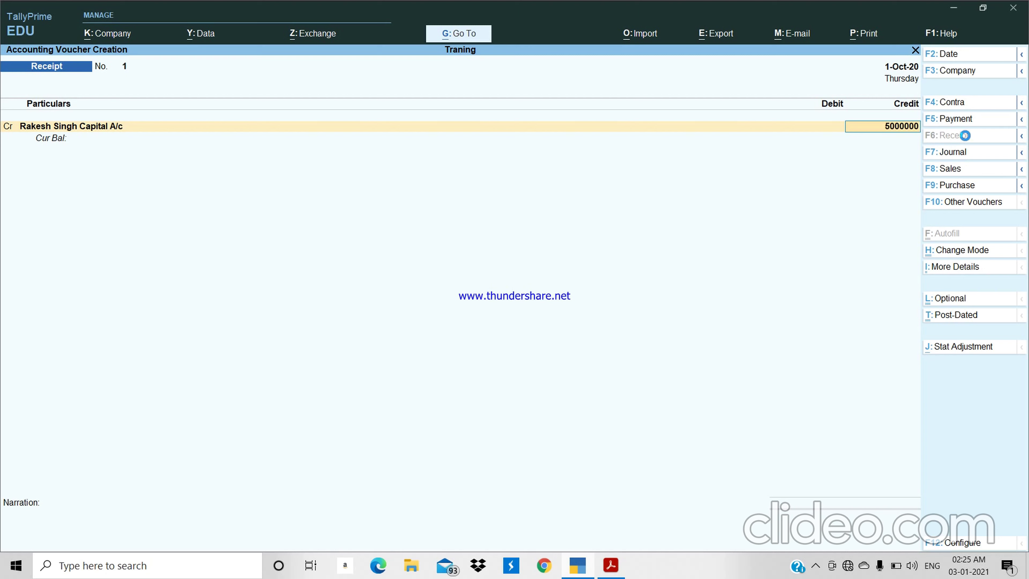
{"action": "key", "text": "Return"}
{"action": "key", "text": "BackSpace"}
{"action": "type", "text": "500000"}
{"action": "key", "text": "Return"}
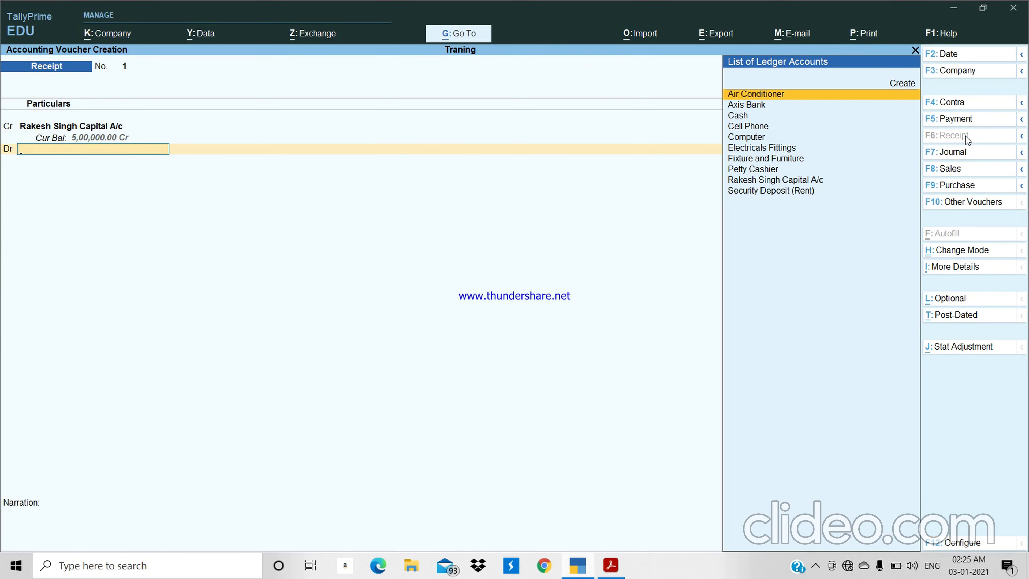
Step: Debit Axis Bank with 5,00,000.00 and accept its Cheque/DD bank allocation with the instrument number left blank
{"action": "type", "text": "Axis"}
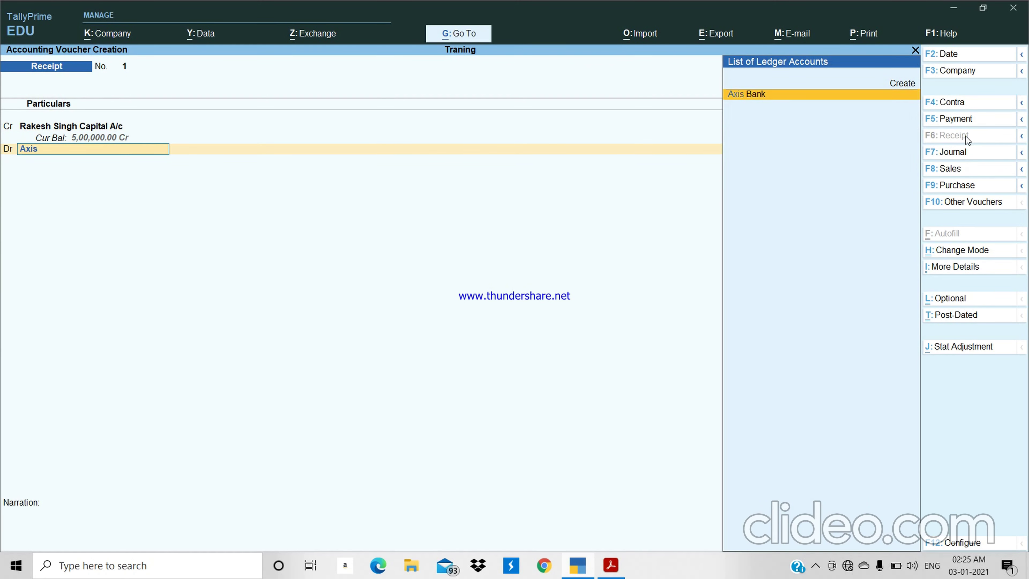
{"action": "key", "text": "Return"}
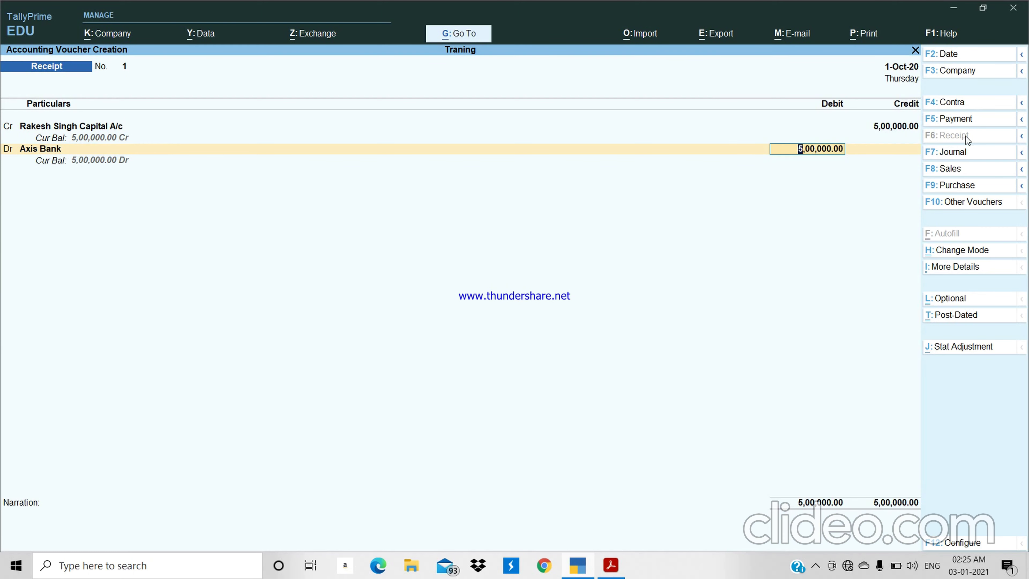
{"action": "key", "text": "Return"}
{"action": "key", "text": "Return"}
{"action": "key", "text": "Return"}
{"action": "key", "text": "Return"}
{"action": "key", "text": "Return"}
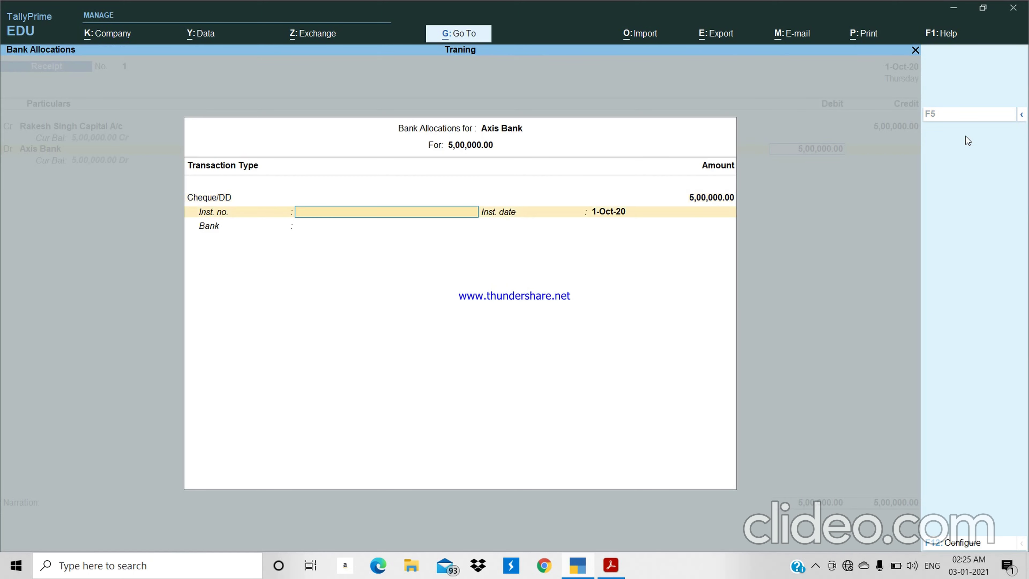
{"action": "key", "text": "Return"}
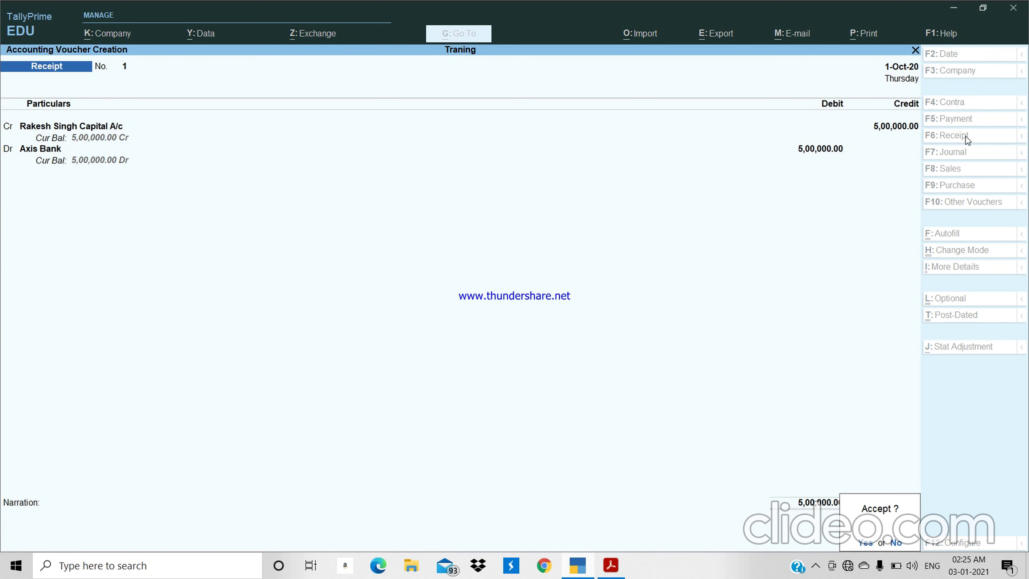
Step: Return to the receipt voucher's narration and enter "being BUSINESs starteed with cash"
{"action": "key", "text": "Escape"}
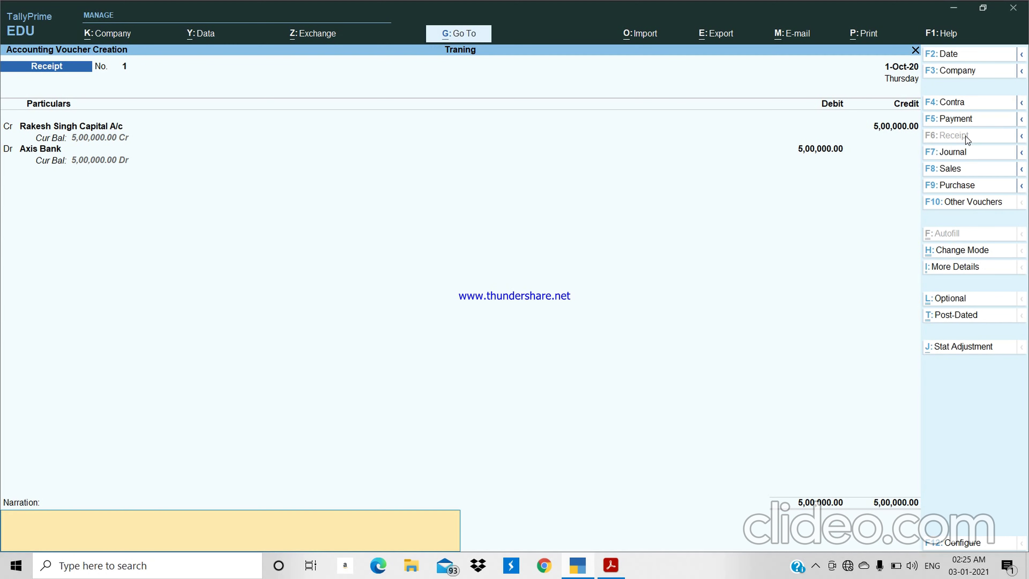
{"action": "type", "text": "being BUSINESS STA"}
{"action": "key", "text": "BackSpace"}
{"action": "key", "text": "BackSpace"}
{"action": "key", "text": "BackSpace"}
{"action": "key", "text": "BackSpace"}
{"action": "type", "text": "s started"}
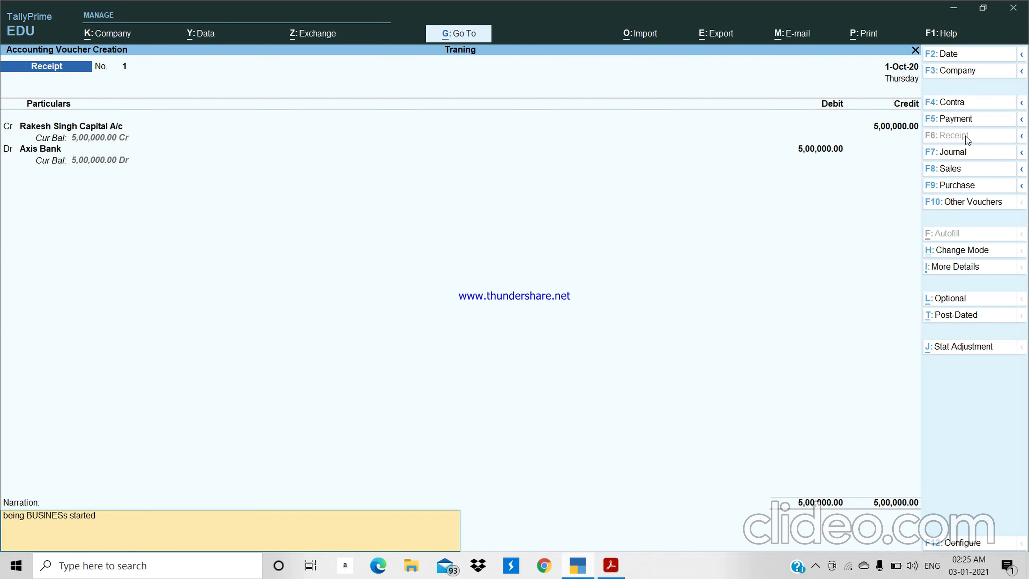
{"action": "key", "text": "BackSpace"}
{"action": "type", "text": "ed with cash"}
{"action": "key", "text": "Return"}
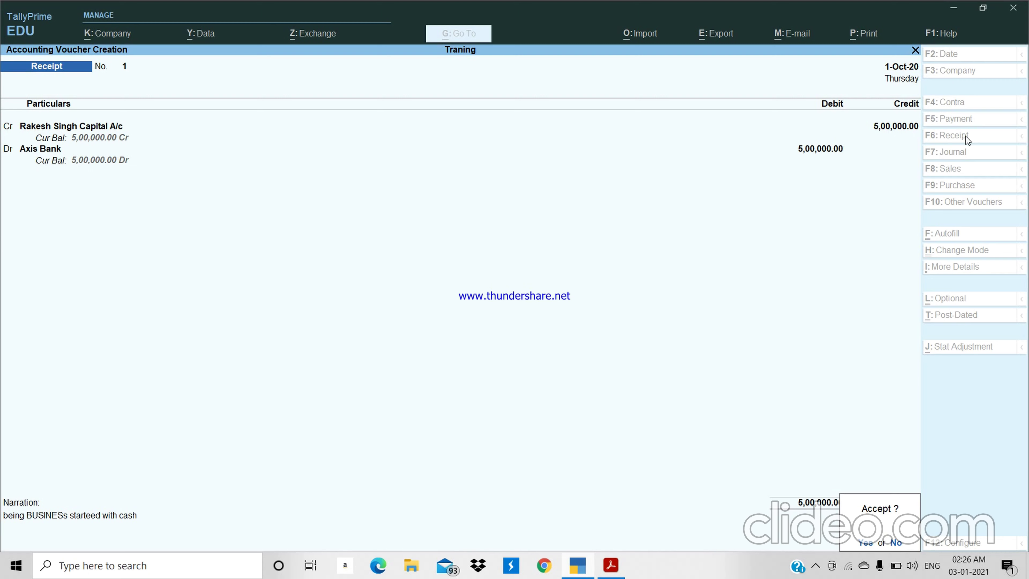
Step: Accept the completed receipt voucher and leave voucher creation for the Gateway of Tally
{"action": "key", "text": "Escape"}
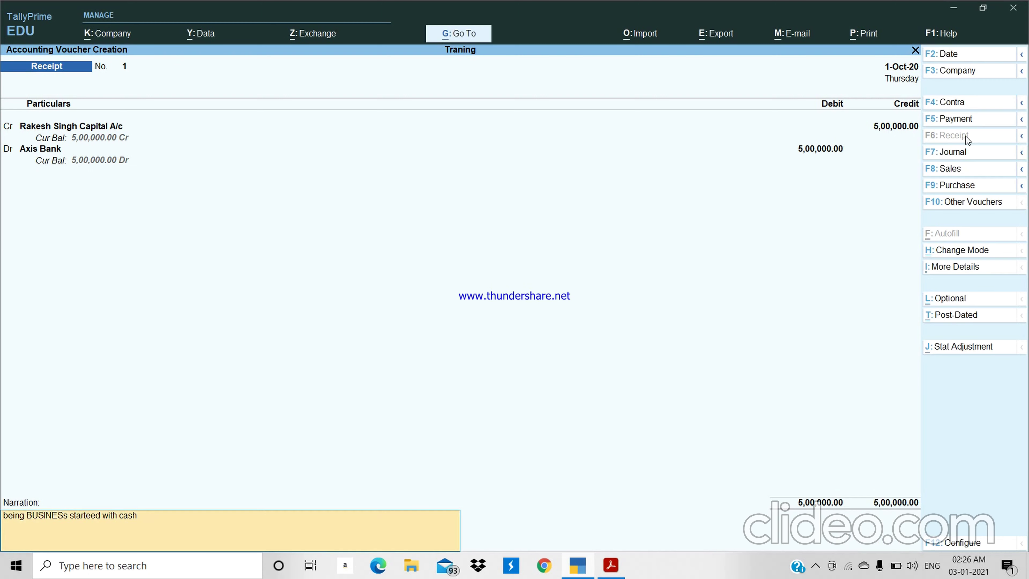
{"action": "key", "text": "Return"}
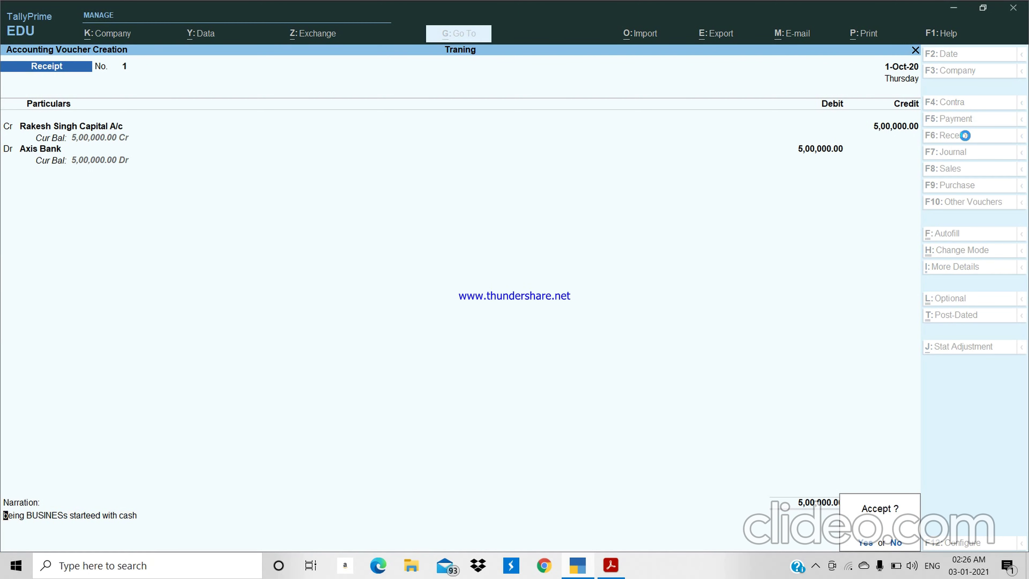
{"action": "key", "text": "Return"}
{"action": "key", "text": "Escape"}
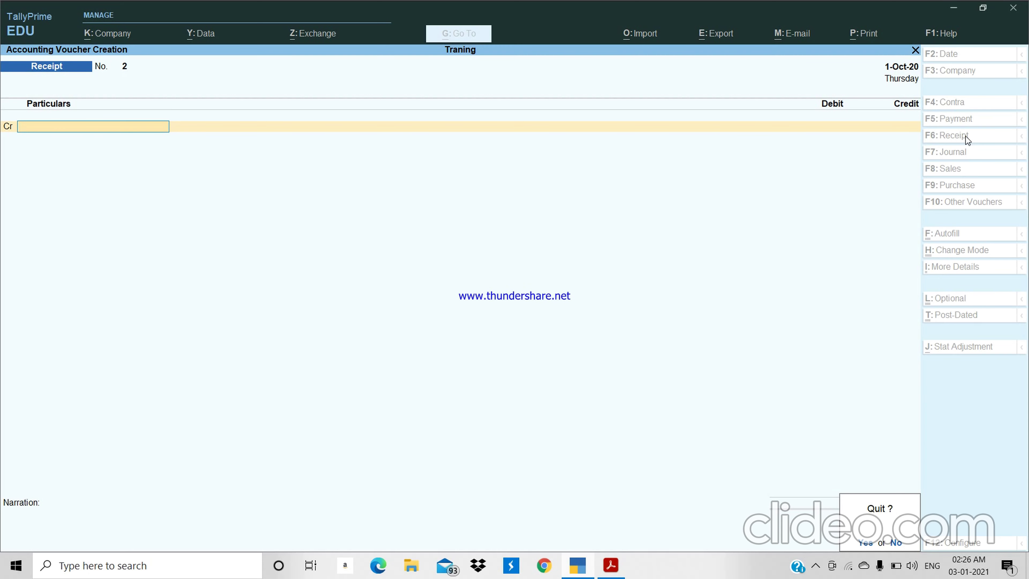
{"action": "key", "text": "Return"}
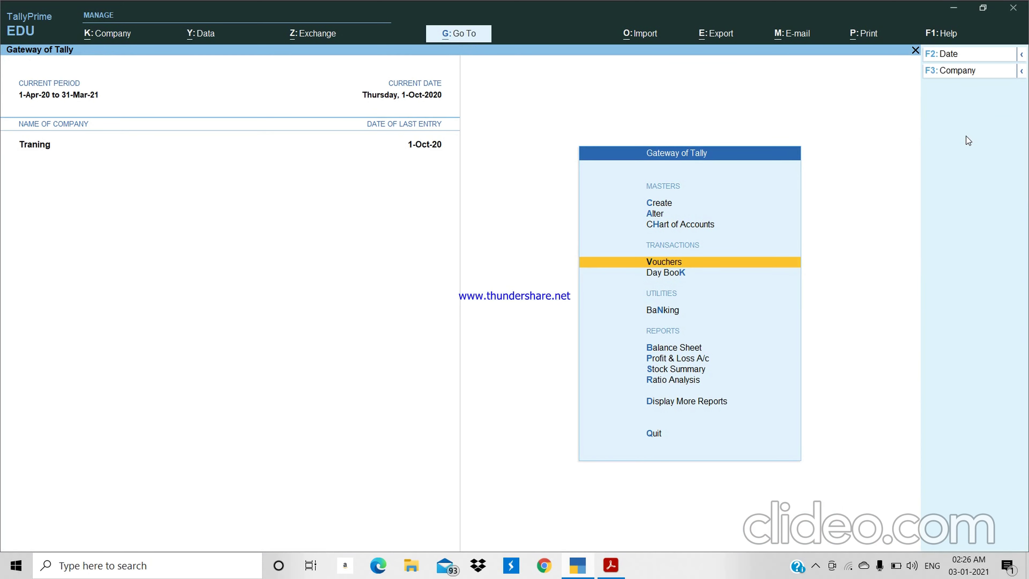
Step: Open the receipt voucher from the Day Book, start changing its date, and check the transaction date in the PDF exercise sheet
{"action": "key", "text": "Down"}
{"action": "key", "text": "Return"}
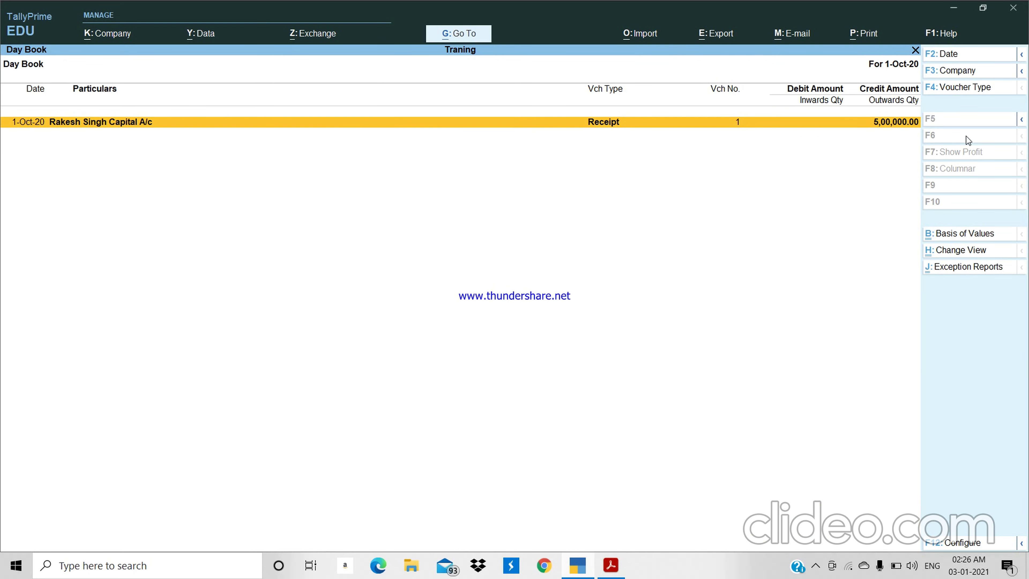
{"action": "key", "text": "Return"}
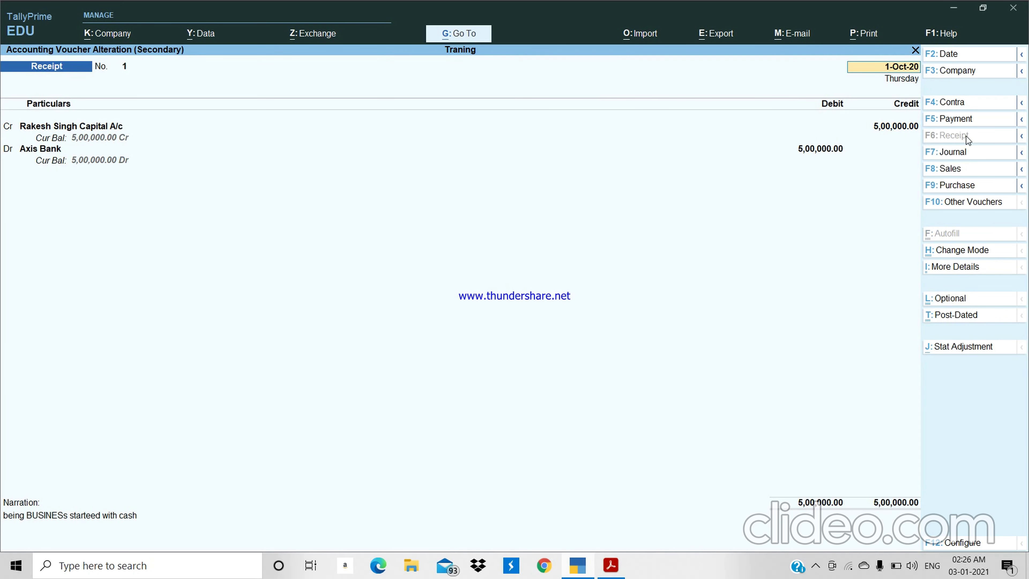
{"action": "key", "text": "XF86MonBrightnessDown"}
{"action": "key", "text": "F2"}
{"action": "key", "text": "alt+Tab"}
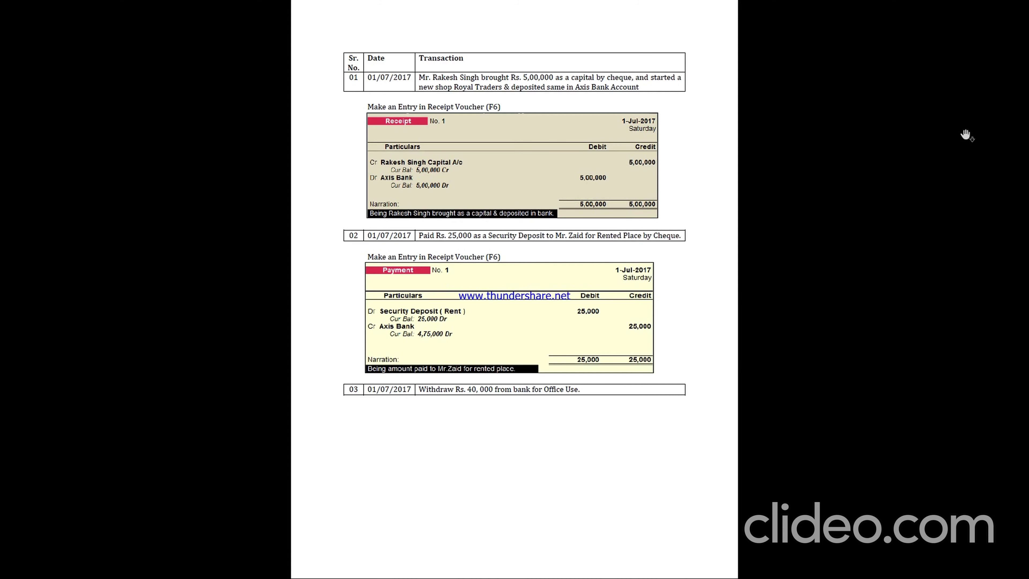
{"action": "key", "text": "alt+Tab"}
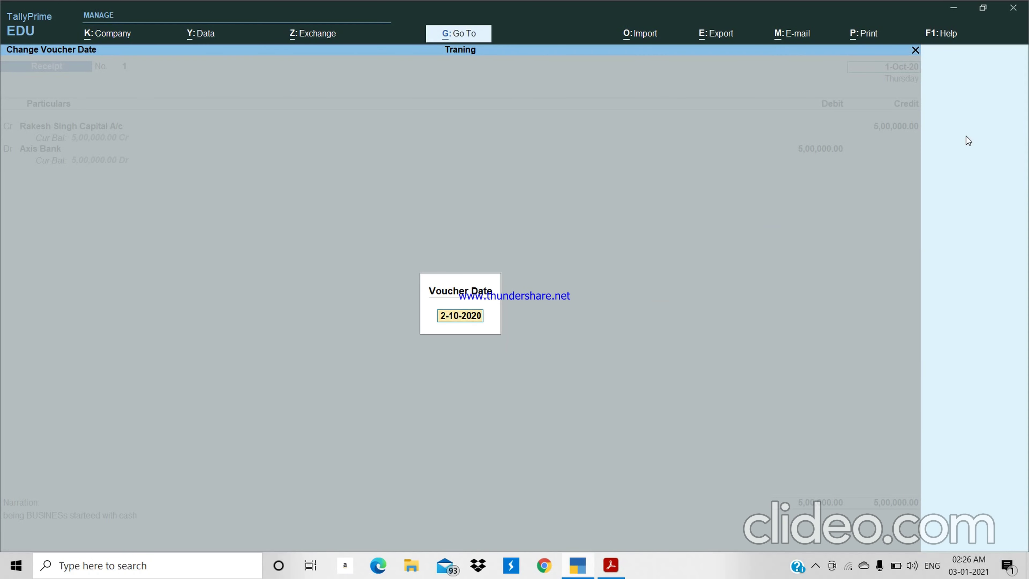
Step: Try to set the voucher date to 01.07.2020, then quit the alteration and return to the Gateway of Tally
{"action": "type", "text": "01.04"}
{"action": "key", "text": "BackSpace"}
{"action": "type", "text": "8"}
{"action": "key", "text": "BackSpace"}
{"action": "type", "text": "7.2020"}
{"action": "key", "text": "Return"}
{"action": "key", "text": "BackSpace"}
{"action": "type", "text": "01.07.2020"}
{"action": "key", "text": "Return"}
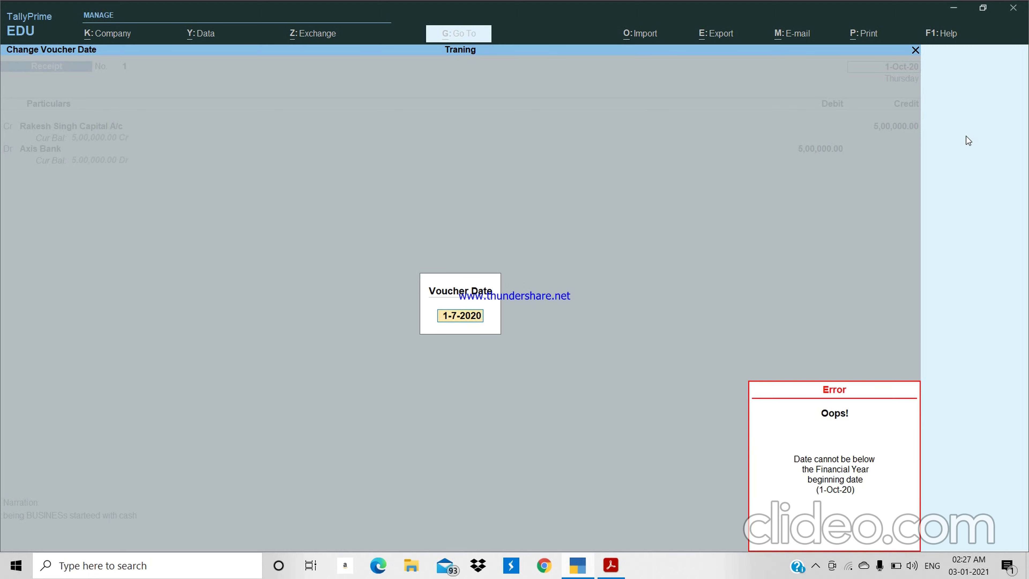
{"action": "key", "text": "BackSpace"}
{"action": "key", "text": "Escape"}
{"action": "key", "text": "Escape"}
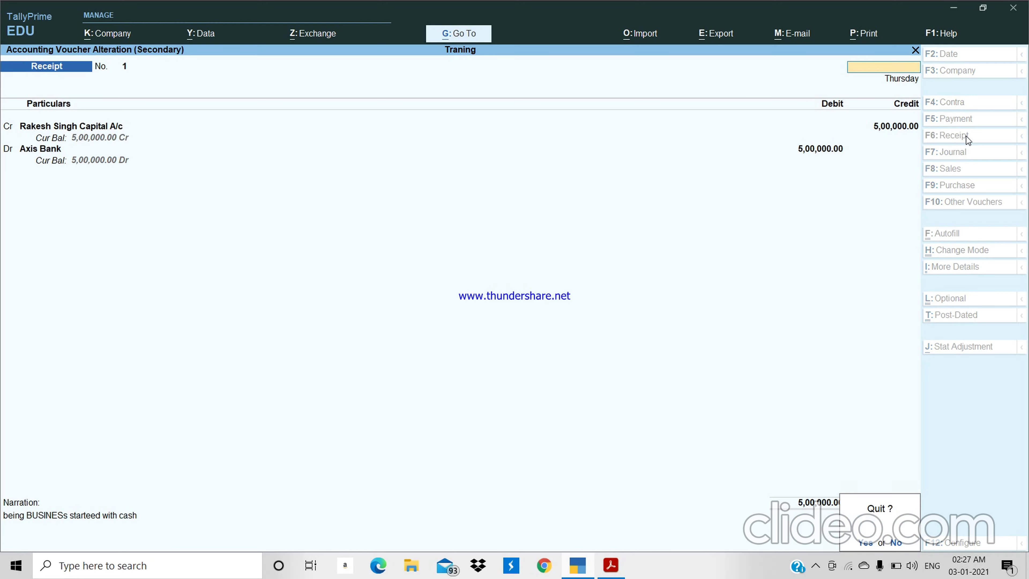
{"action": "key", "text": "y"}
{"action": "key", "text": "Escape"}
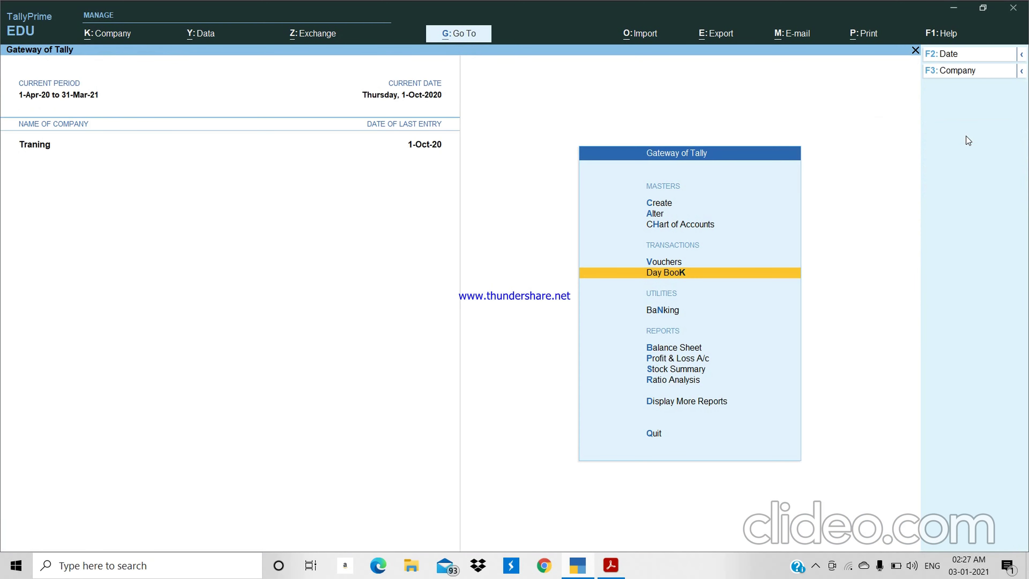
{"action": "key", "text": "Up"}
{"action": "key", "text": "Down"}
{"action": "key", "text": "Down"}
{"action": "key", "text": "Down"}
{"action": "key", "text": "Down"}
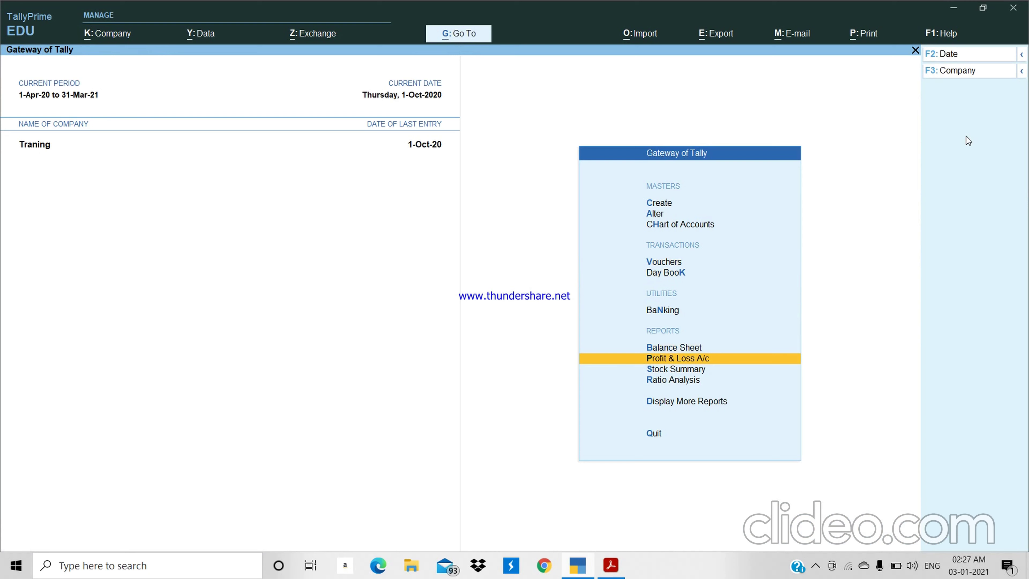
{"action": "key", "text": "Down"}
{"action": "key", "text": "Up"}
{"action": "key", "text": "Up"}
{"action": "key", "text": "Up"}
{"action": "key", "text": "Up"}
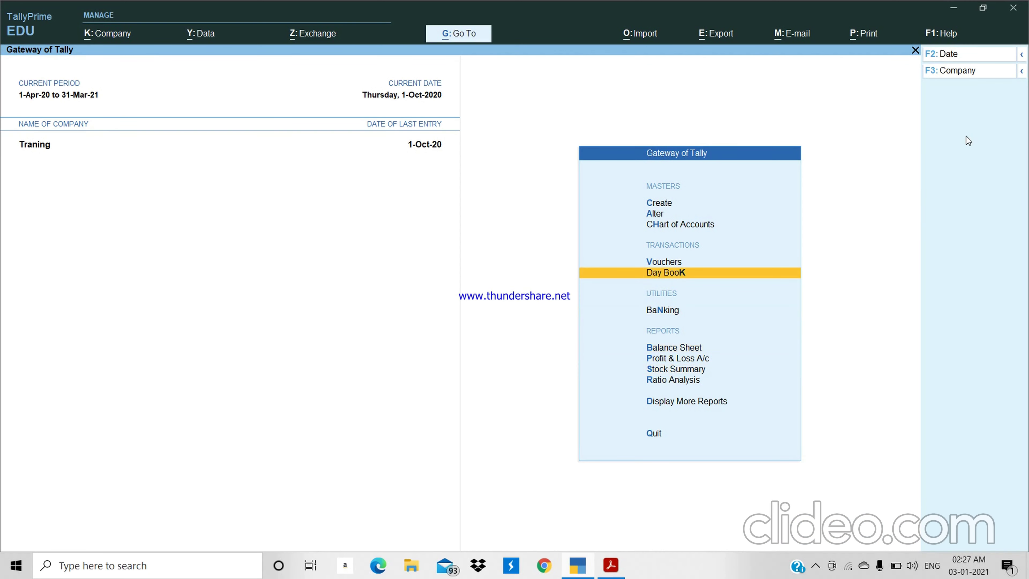
{"action": "key", "text": "Down"}
{"action": "key", "text": "Up"}
Step: Display the ledger vouchers of the owner's capital account from the Account Books reports
{"action": "key", "text": "d"}
{"action": "key", "text": "a"}
{"action": "key", "text": "l"}
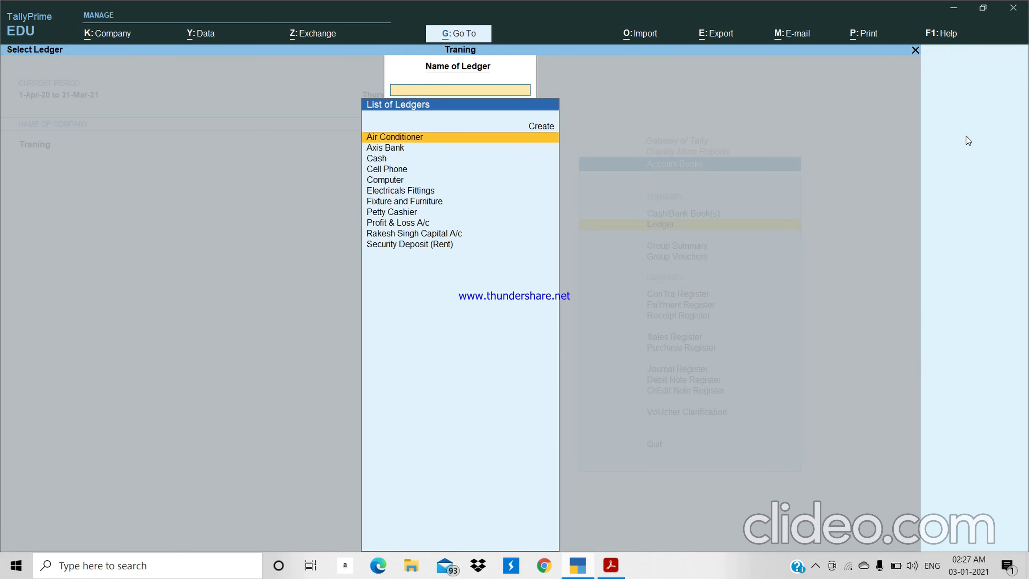
{"action": "key", "text": "Down"}
{"action": "key", "text": "Down"}
{"action": "key", "text": "Down"}
{"action": "key", "text": "Down"}
{"action": "key", "text": "Down"}
{"action": "key", "text": "Down"}
{"action": "key", "text": "Down"}
{"action": "key", "text": "Down"}
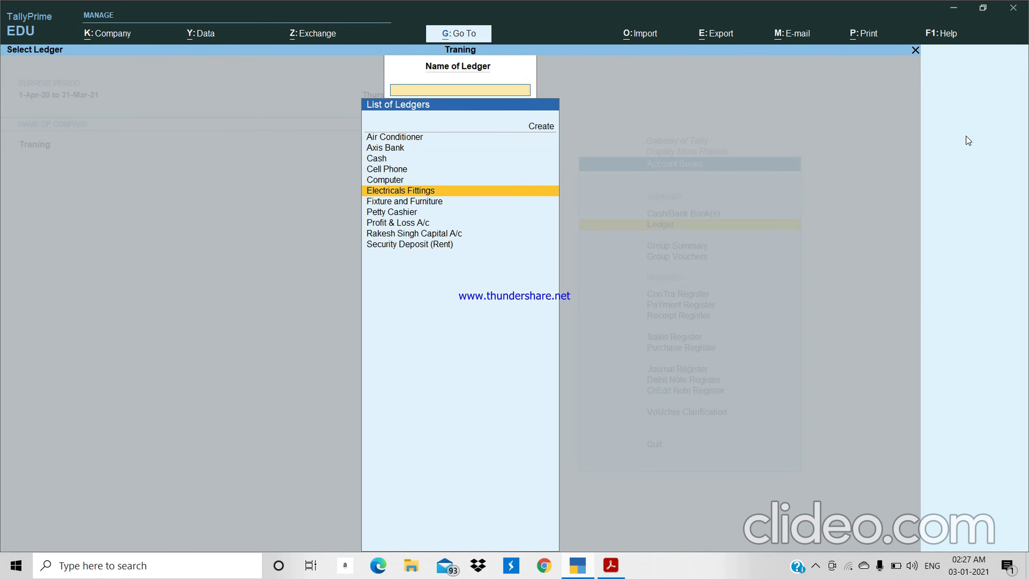
{"action": "key", "text": "Down"}
{"action": "key", "text": "Return"}
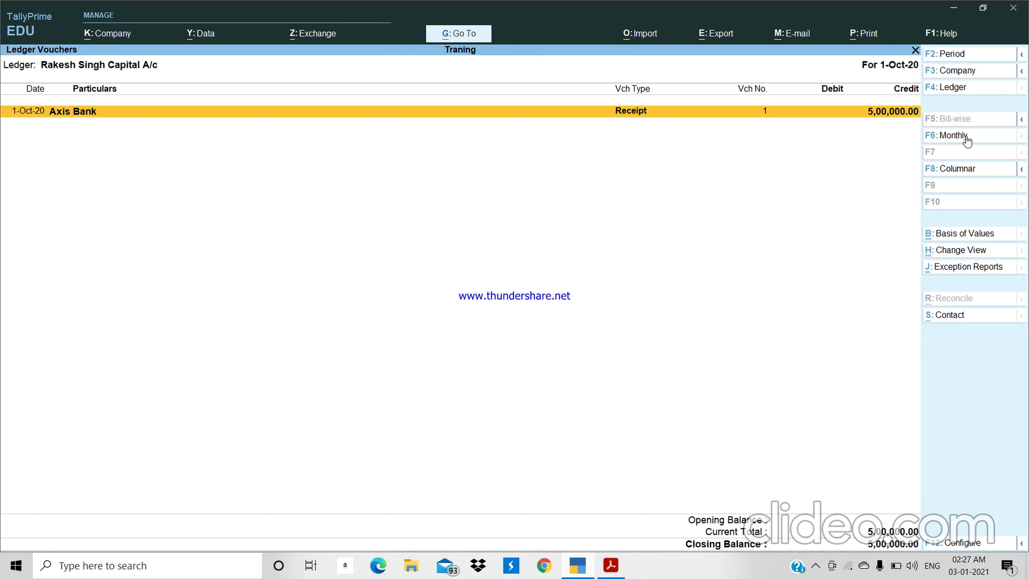
Step: Open the Axis Bank receipt entry in the capital ledger for alteration
{"action": "key", "text": "Return"}
{"action": "key", "text": "XF86MonBrightnessUp"}
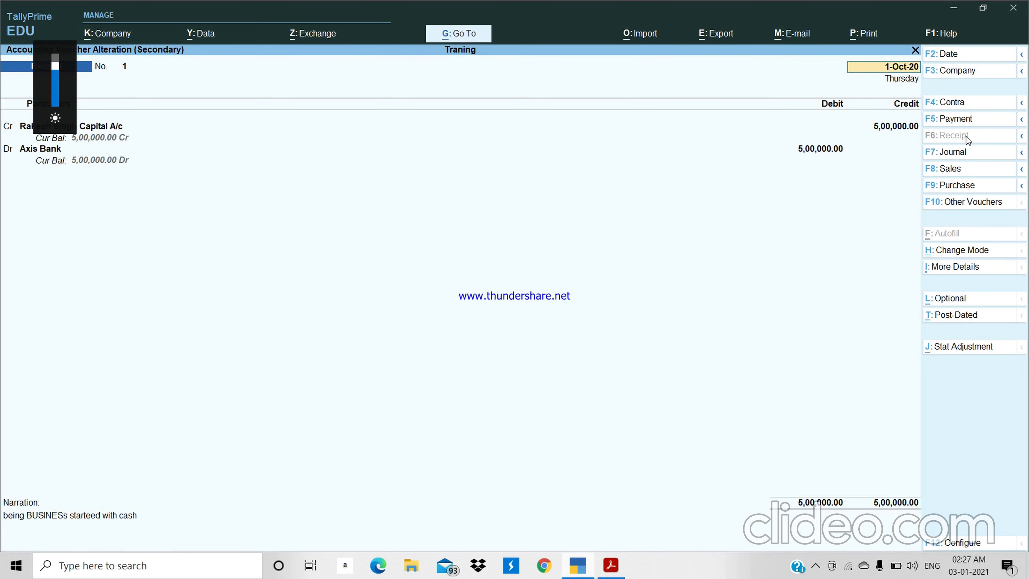
{"action": "key", "text": "super"}
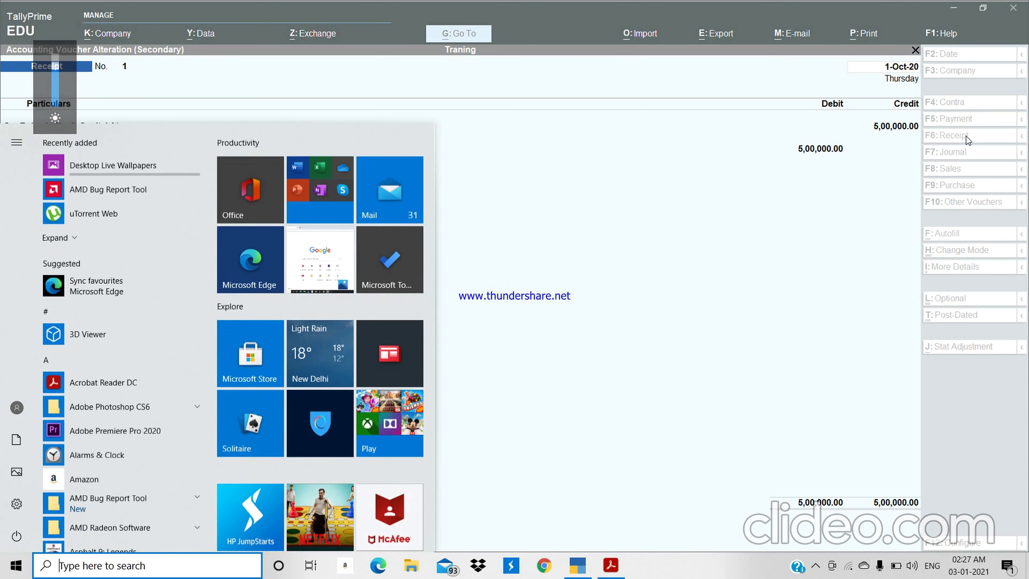
{"action": "key", "text": "Escape"}
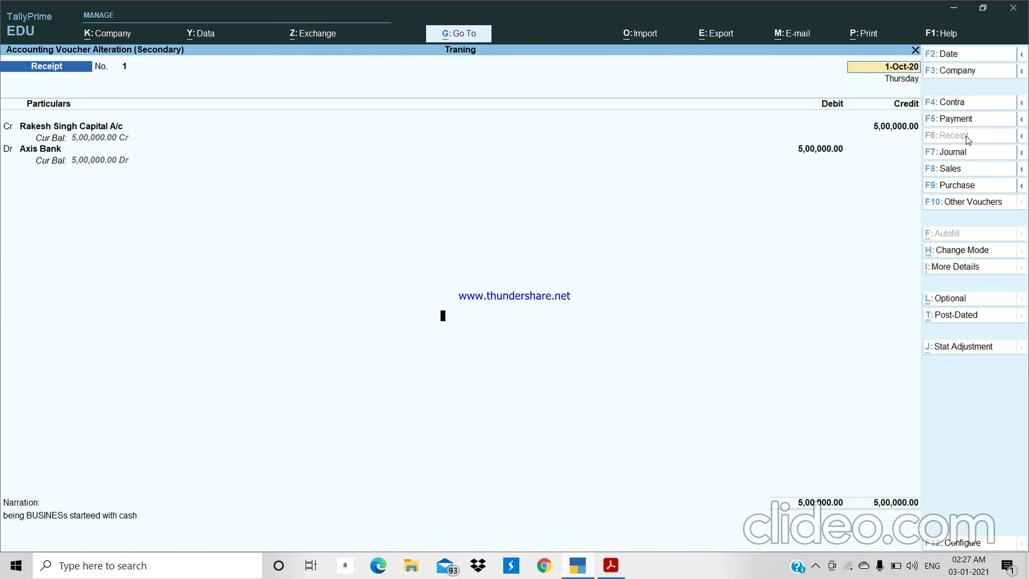
Step: Try to change the opened receipt voucher's date to 1-7-2020 and cancel the date change
{"action": "key", "text": "F2"}
{"action": "type", "text": "01.041"}
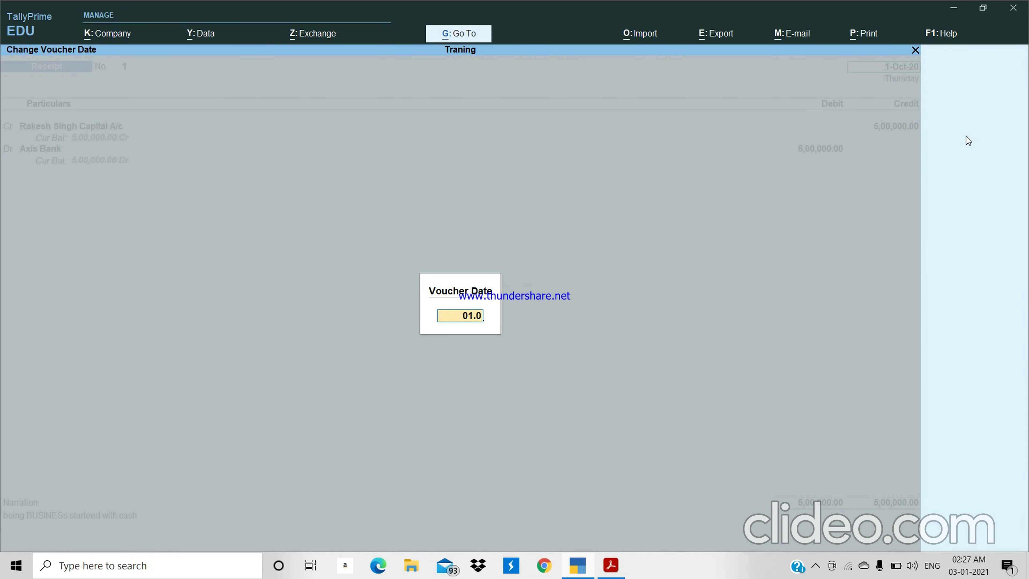
{"action": "key", "text": "BackSpace"}
{"action": "key", "text": "BackSpace"}
{"action": "type", "text": "7"}
{"action": "key", "text": "Return"}
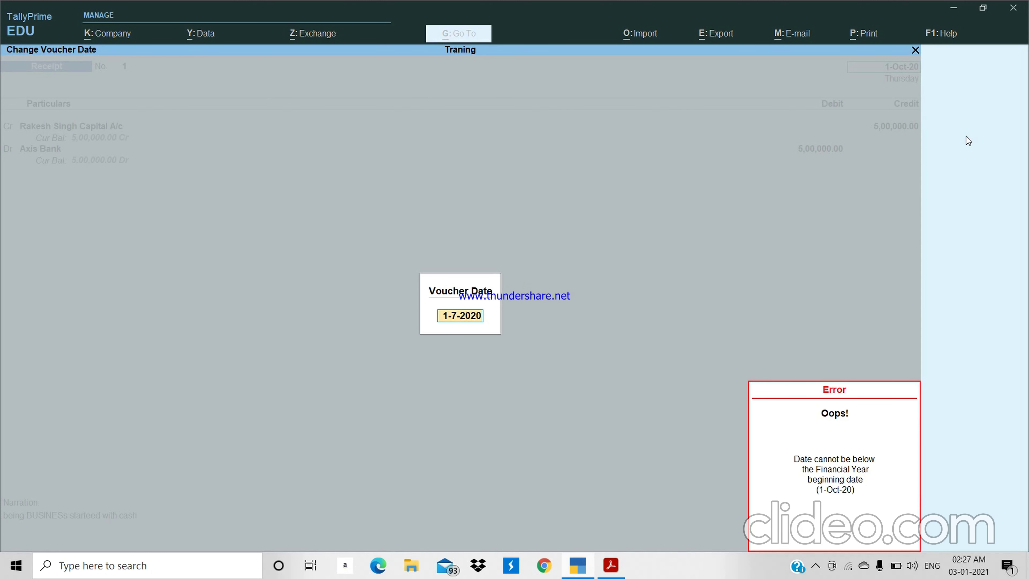
{"action": "key", "text": "Return"}
{"action": "key", "text": "Return"}
{"action": "key", "text": "Return"}
{"action": "key", "text": "Return"}
{"action": "key", "text": "Return"}
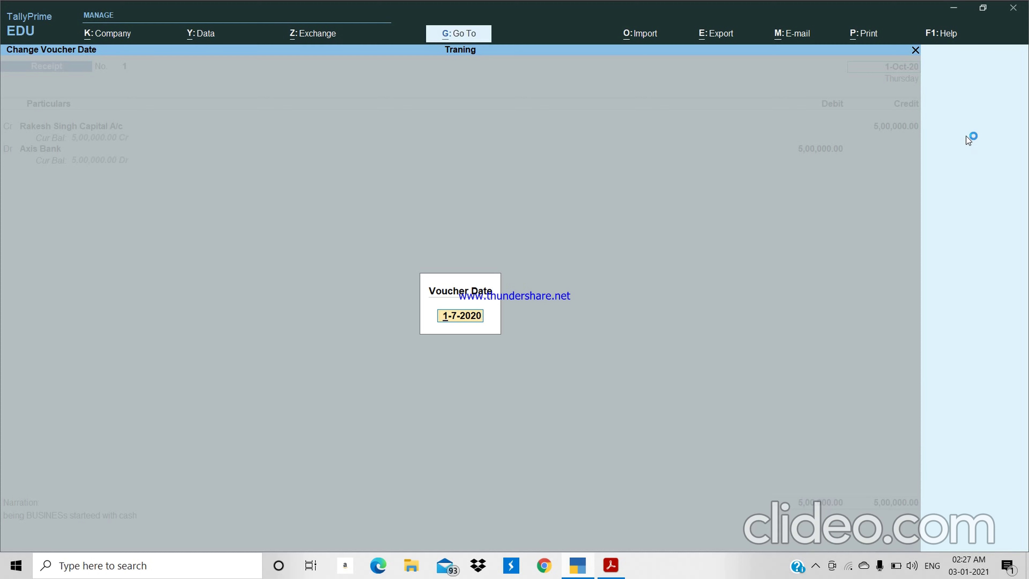
{"action": "key", "text": "Return"}
{"action": "key", "text": "Escape"}
{"action": "key", "text": "Escape"}
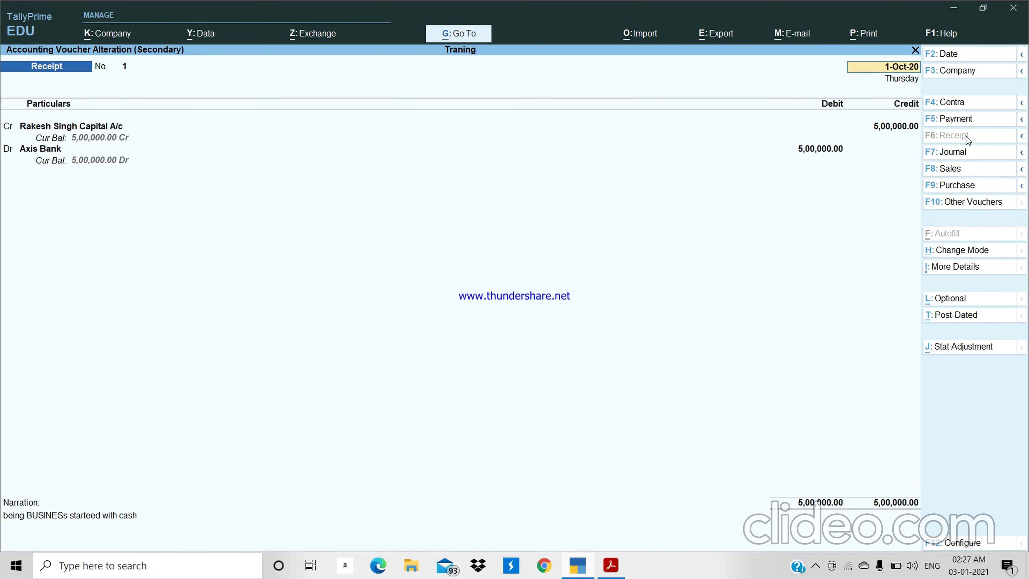
Step: Set the receipt voucher's date to 1 October 2020
{"action": "key", "text": "F2"}
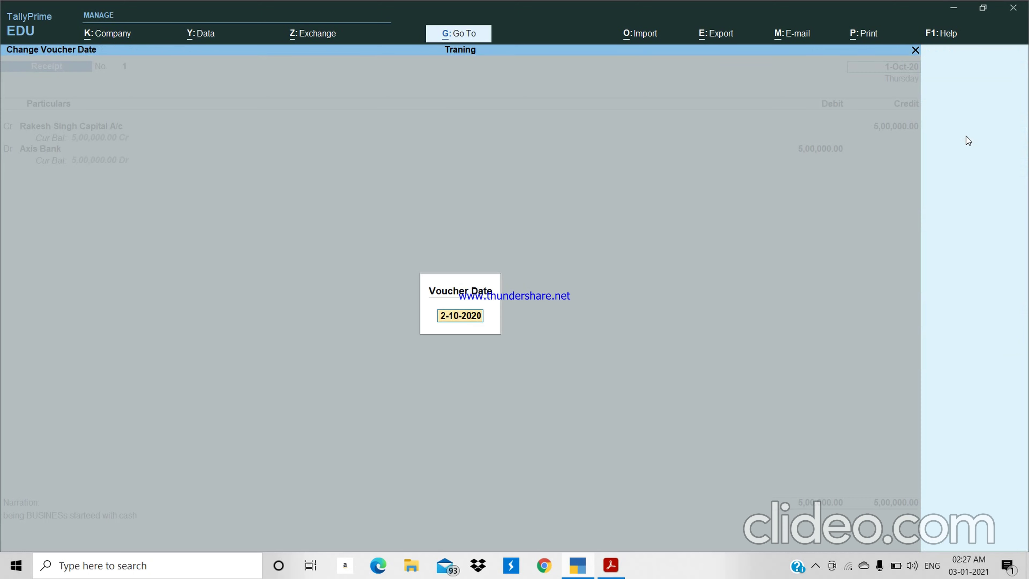
{"action": "type", "text": "01.0"}
{"action": "type", "text": "1"}
{"action": "key", "text": "BackSpace"}
{"action": "key", "text": "BackSpace"}
{"action": "type", "text": "20"}
{"action": "key", "text": "BackSpace"}
{"action": "key", "text": "BackSpace"}
{"action": "type", "text": "10"}
{"action": "key", "text": "Return"}
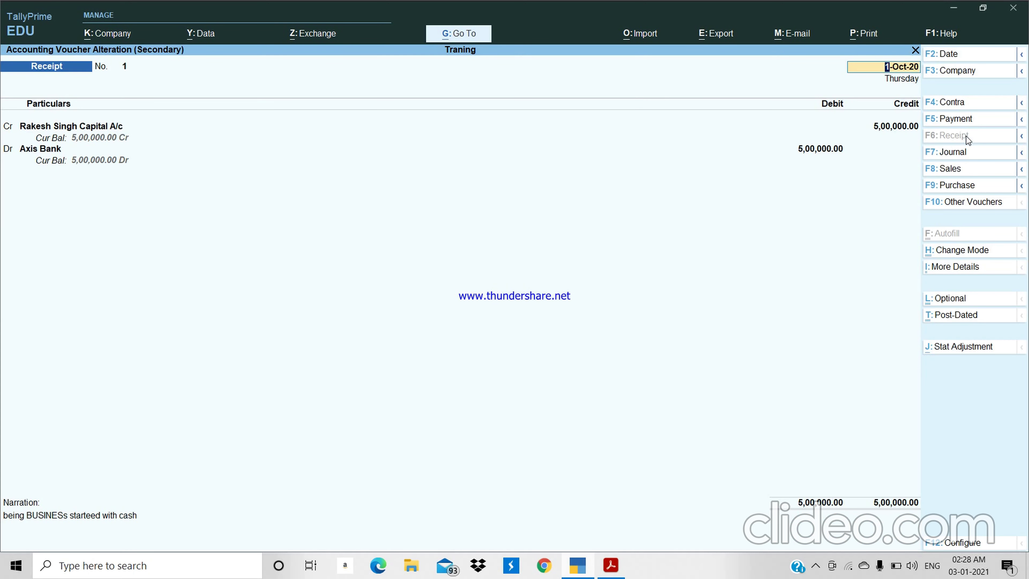
Step: Accept the existing ledger lines and Axis Bank allocation of the receipt voucher, and save the alteration
{"action": "key", "text": "ctrl"}
{"action": "key", "text": "Return"}
{"action": "key", "text": "Return"}
{"action": "key", "text": "Return"}
{"action": "key", "text": "Return"}
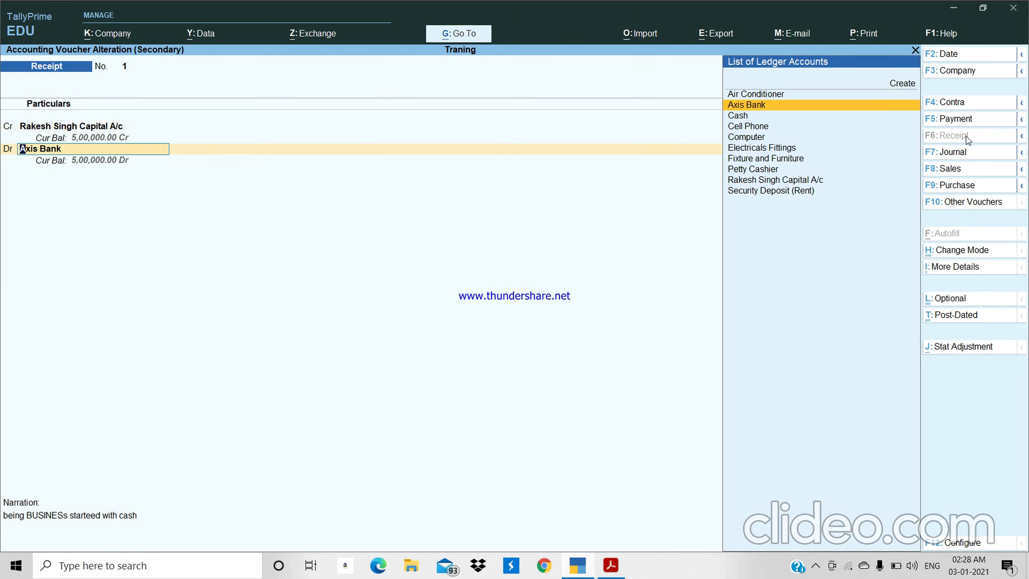
{"action": "key", "text": "Return"}
{"action": "key", "text": "Return"}
{"action": "key", "text": "Return"}
{"action": "key", "text": "Return"}
{"action": "key", "text": "Return"}
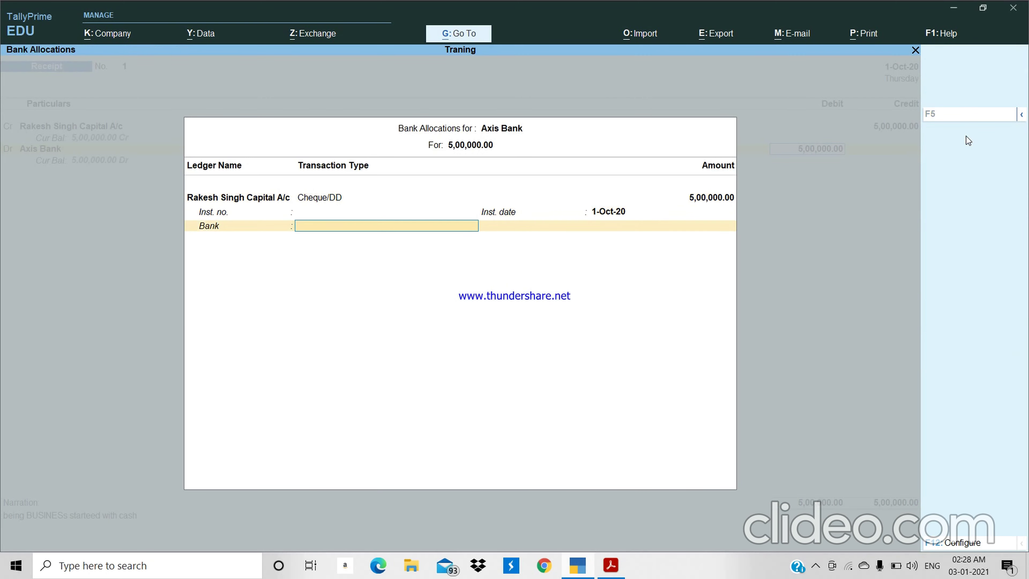
{"action": "key", "text": "Return"}
{"action": "key", "text": "Return"}
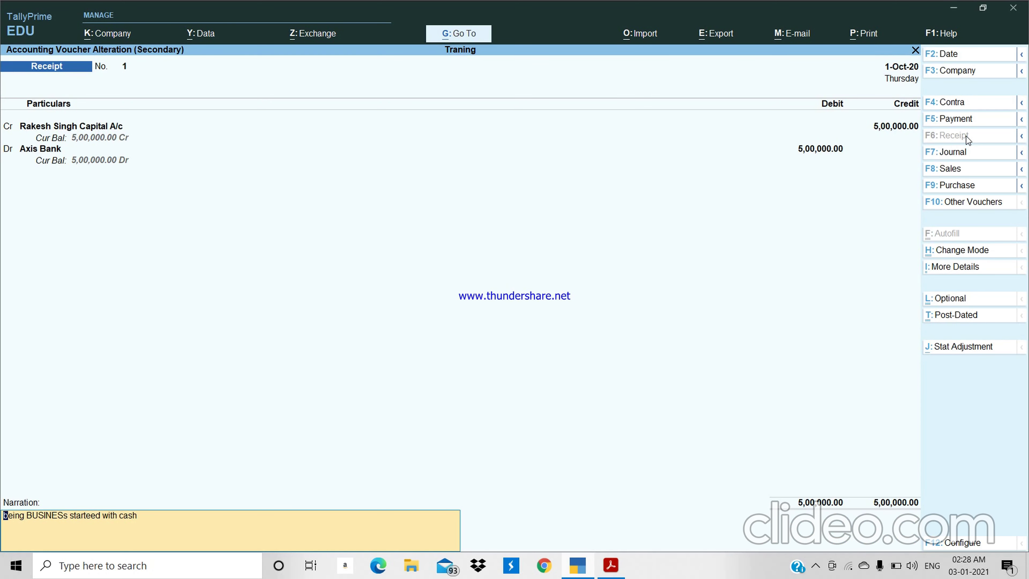
{"action": "key", "text": "ctrl"}
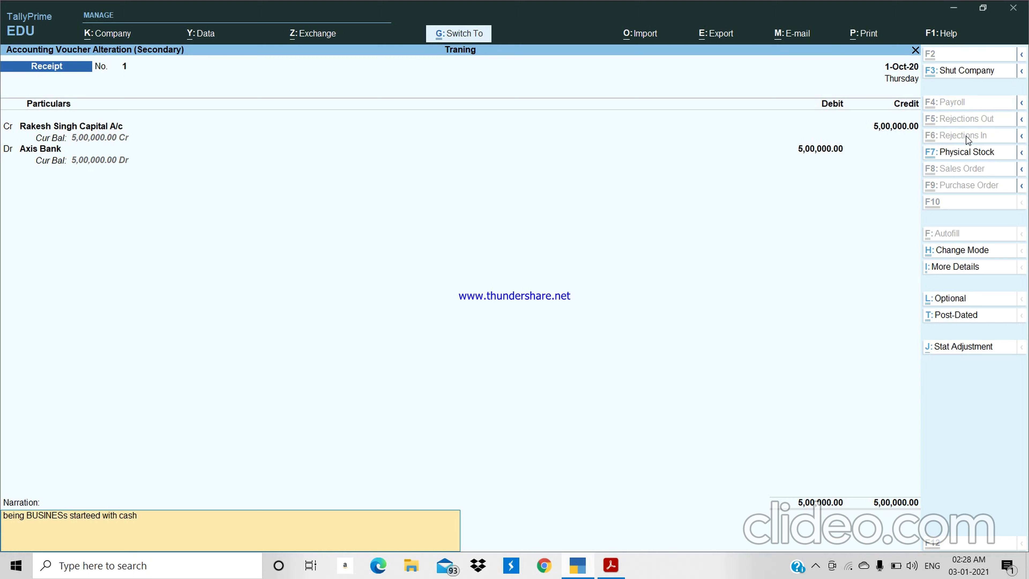
{"action": "key", "text": "ctrl+a"}
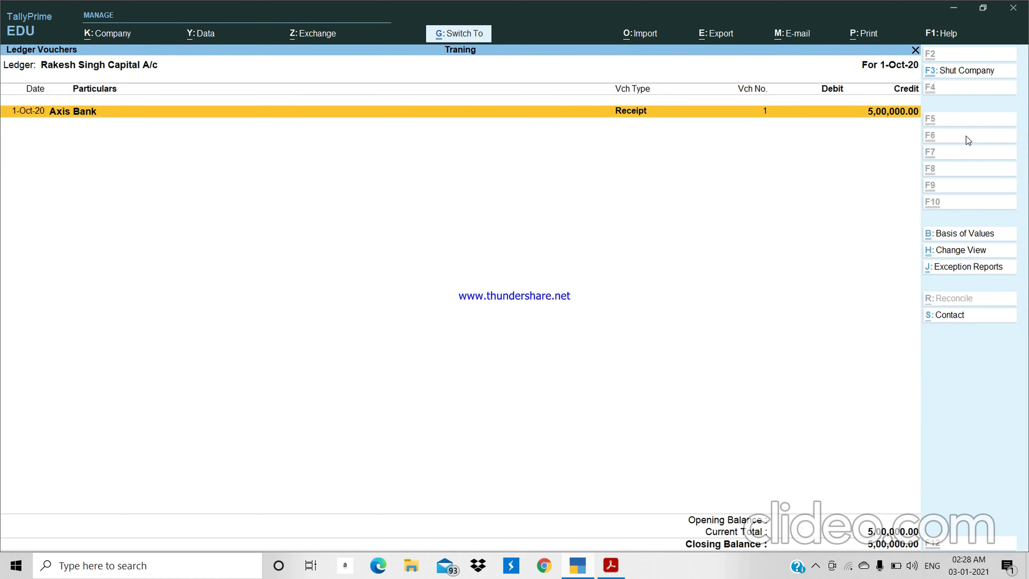
Step: Return to the Gateway of Tally and read the next transaction in the PDF exercise sheet
{"action": "key", "text": "Escape"}
{"action": "key", "text": "Escape"}
{"action": "key", "text": "Escape"}
{"action": "key", "text": "Escape"}
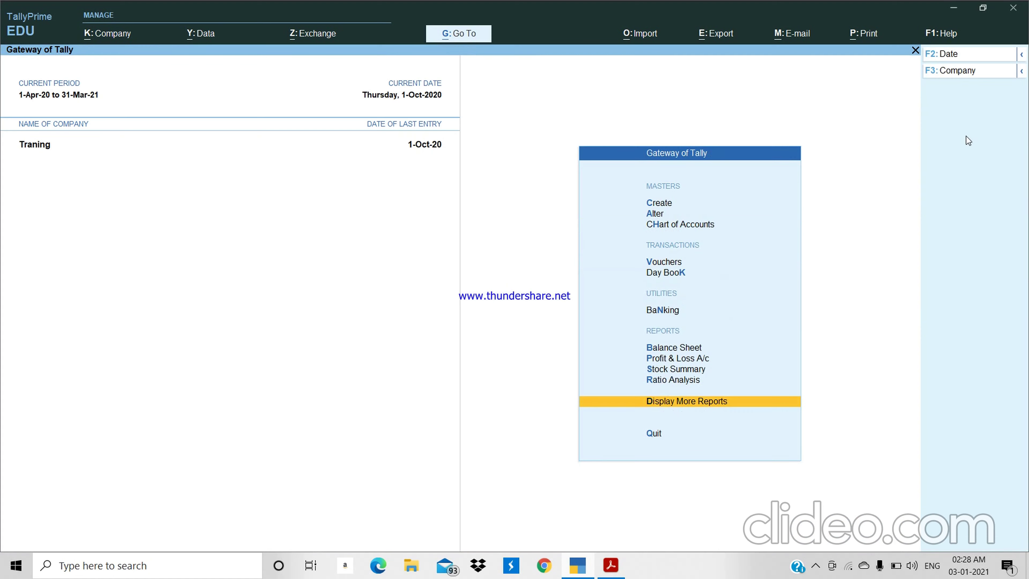
{"action": "key", "text": "alt+Tab"}
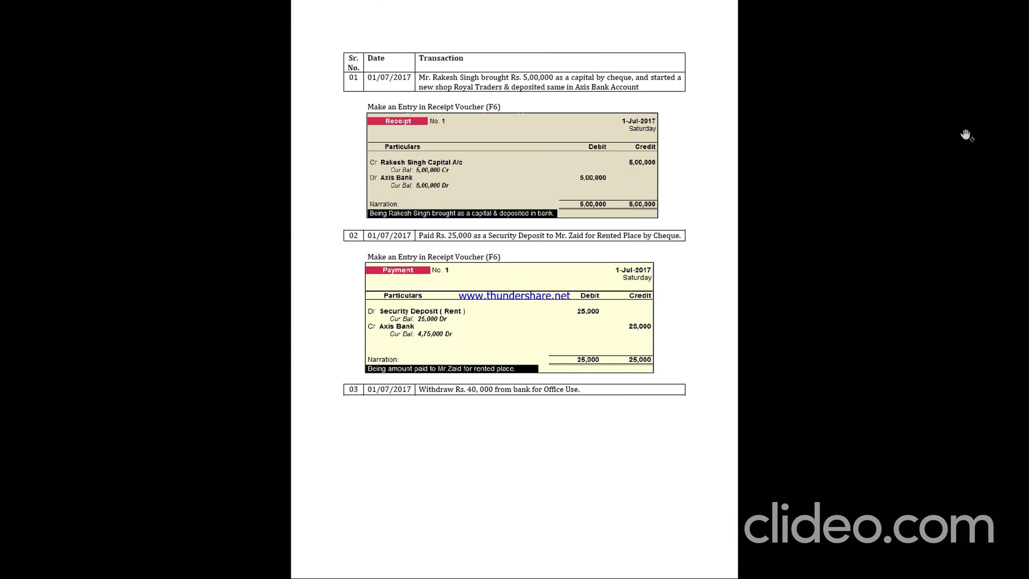
{"action": "key", "text": "alt+Tab"}
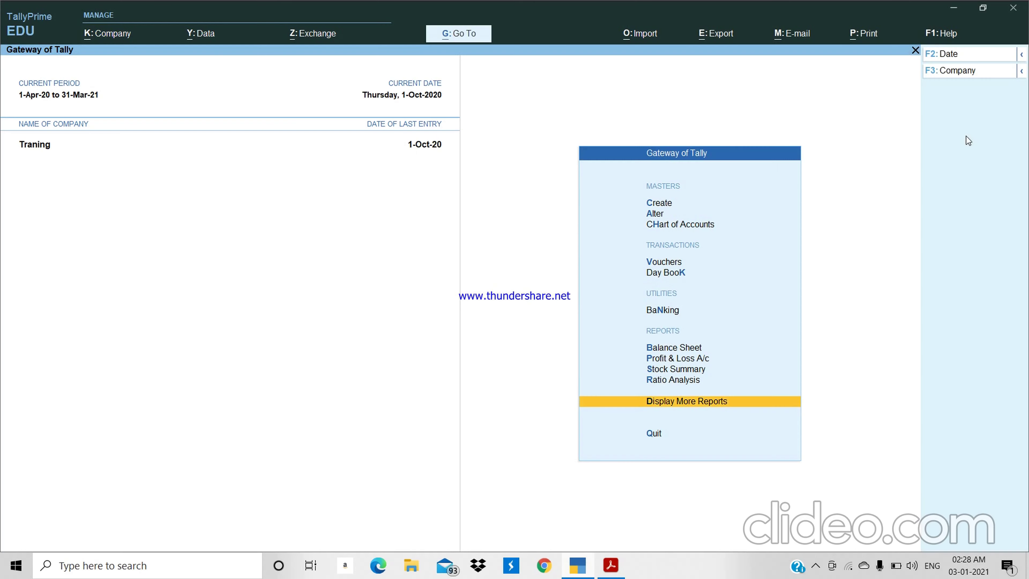
Step: Back out of the Account Books reports to the Gateway of Tally and open accounting voucher creation
{"action": "key", "text": "Return"}
{"action": "key", "text": "a"}
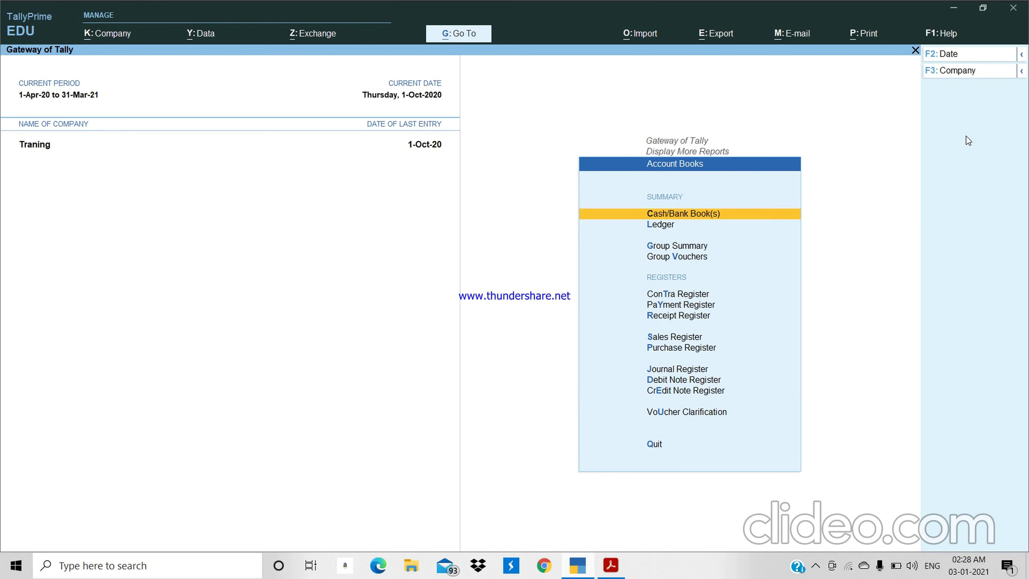
{"action": "key", "text": "Escape"}
{"action": "key", "text": "Escape"}
{"action": "key", "text": "Escape"}
{"action": "key", "text": "n"}
{"action": "key", "text": "v"}
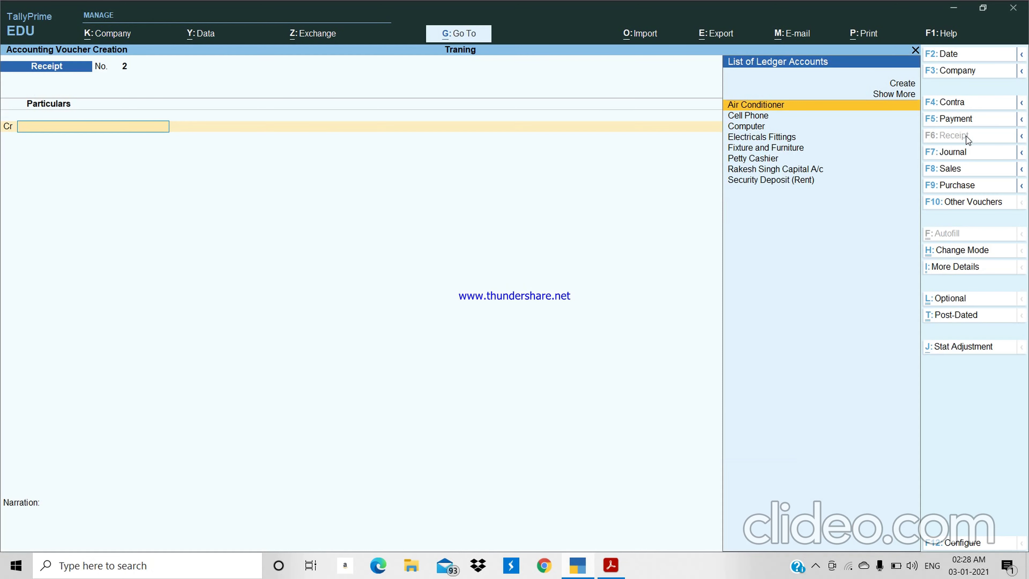
Step: Look through the ledger accounts offered in the receipt voucher and compare them with the transaction in the PDF exercise sheet
{"action": "key", "text": "Down"}
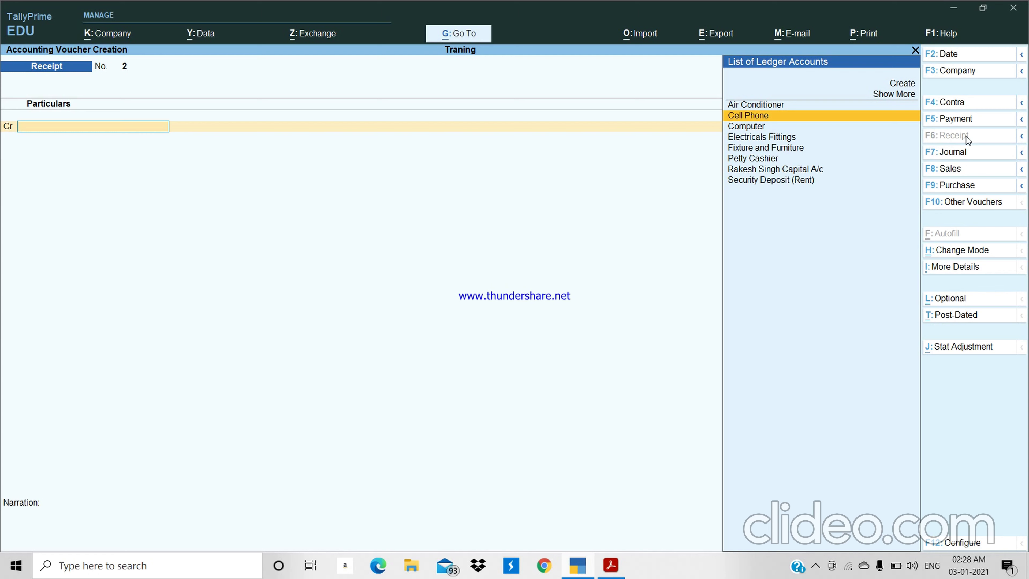
{"action": "key", "text": "Down"}
{"action": "key", "text": "Down"}
{"action": "key", "text": "Down"}
{"action": "key", "text": "Down"}
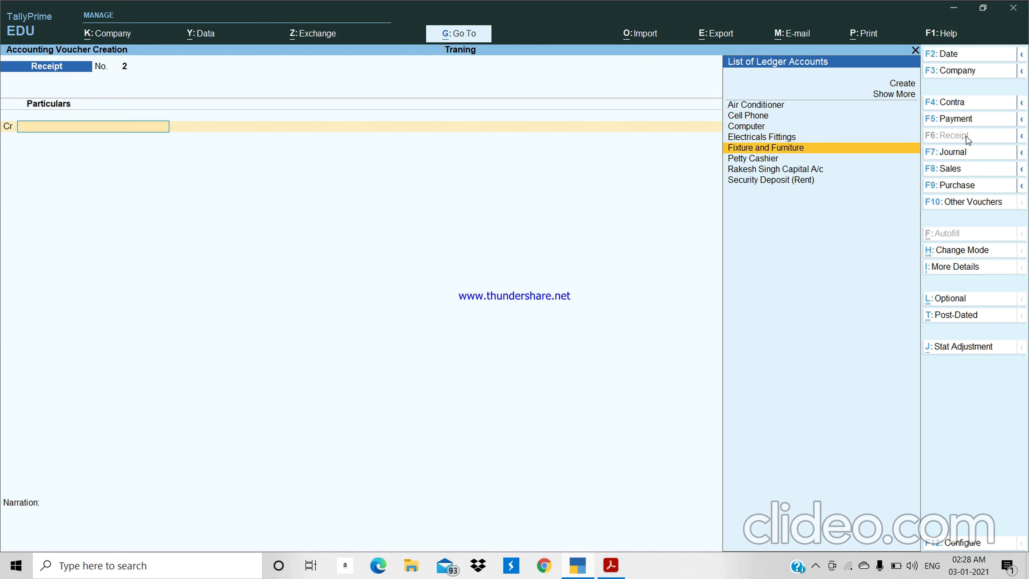
{"action": "key", "text": "Up"}
{"action": "key", "text": "Up"}
{"action": "key", "text": "Up"}
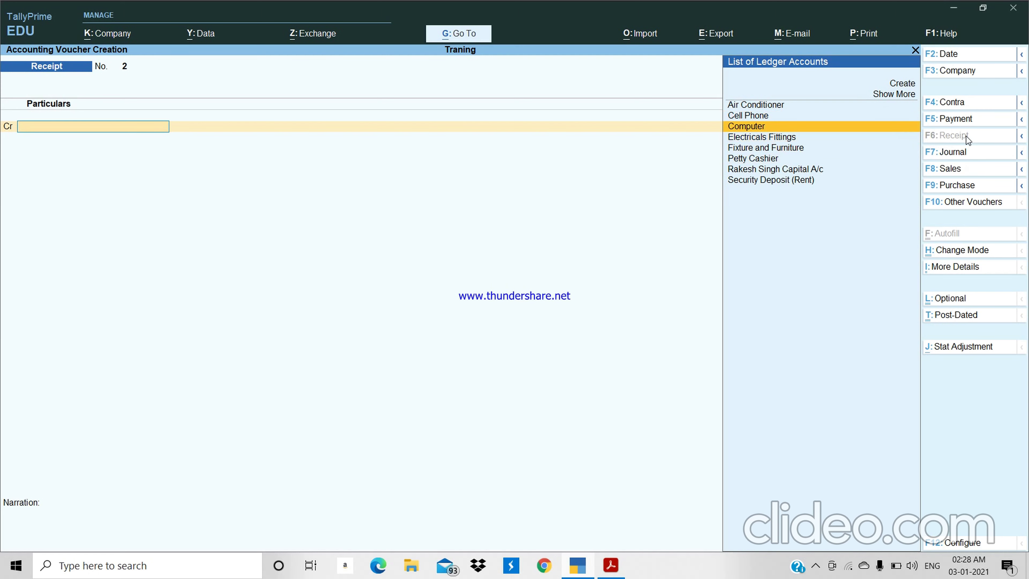
{"action": "key", "text": "Up"}
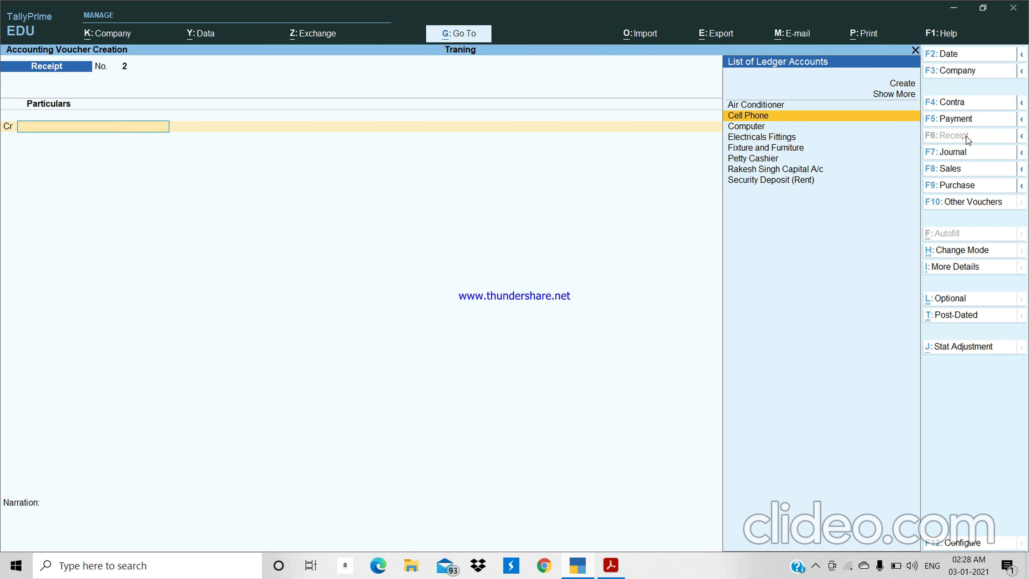
{"action": "key", "text": "alt+Tab"}
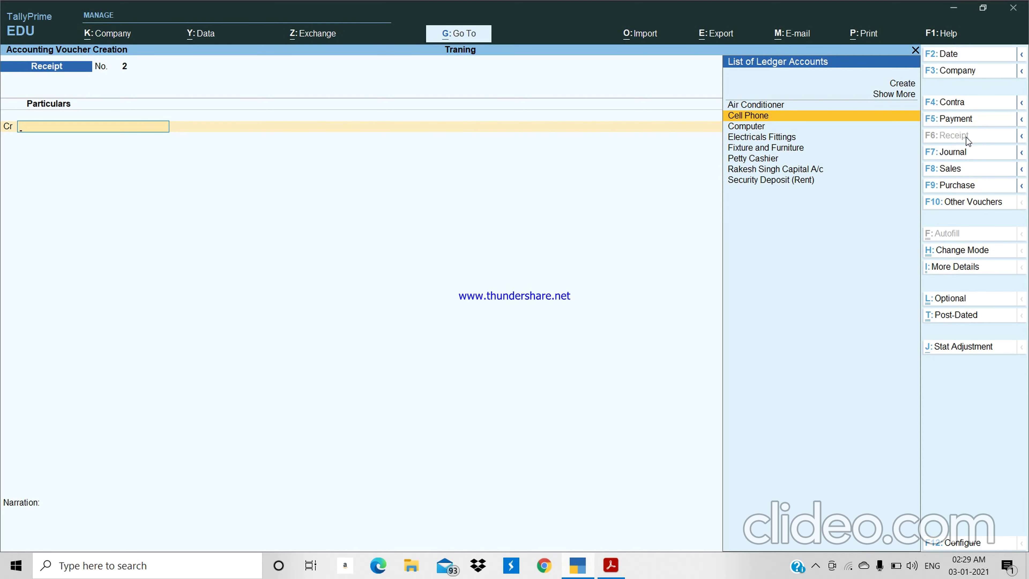
{"action": "key", "text": "Down"}
{"action": "key", "text": "Down"}
{"action": "key", "text": "Down"}
{"action": "key", "text": "Down"}
{"action": "key", "text": "Down"}
{"action": "key", "text": "Down"}
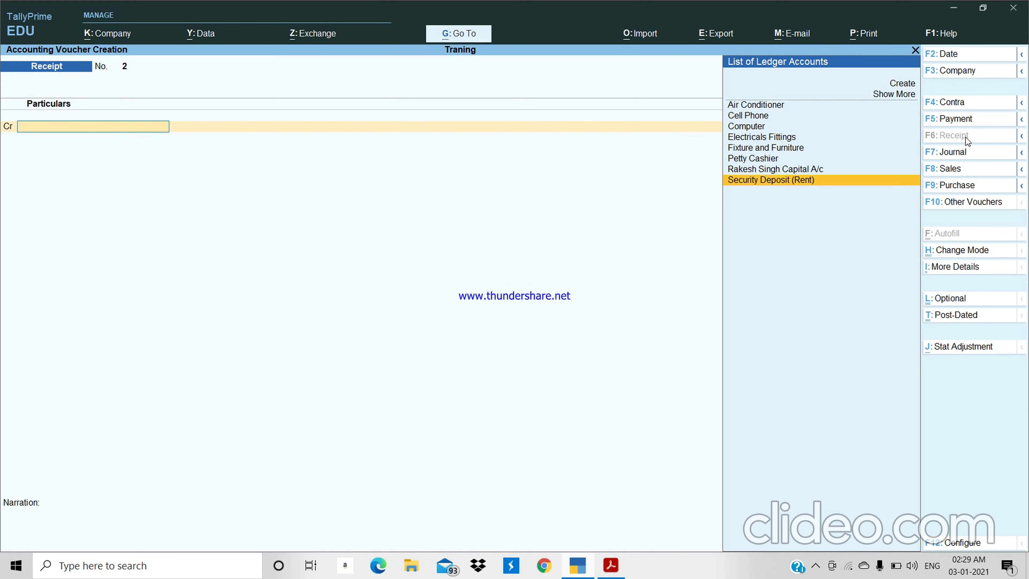
Step: Switch the entry to a payment voucher and choose Security Deposit (Rent) as the debit ledger
{"action": "left_click", "coordinate": [963, 122]}
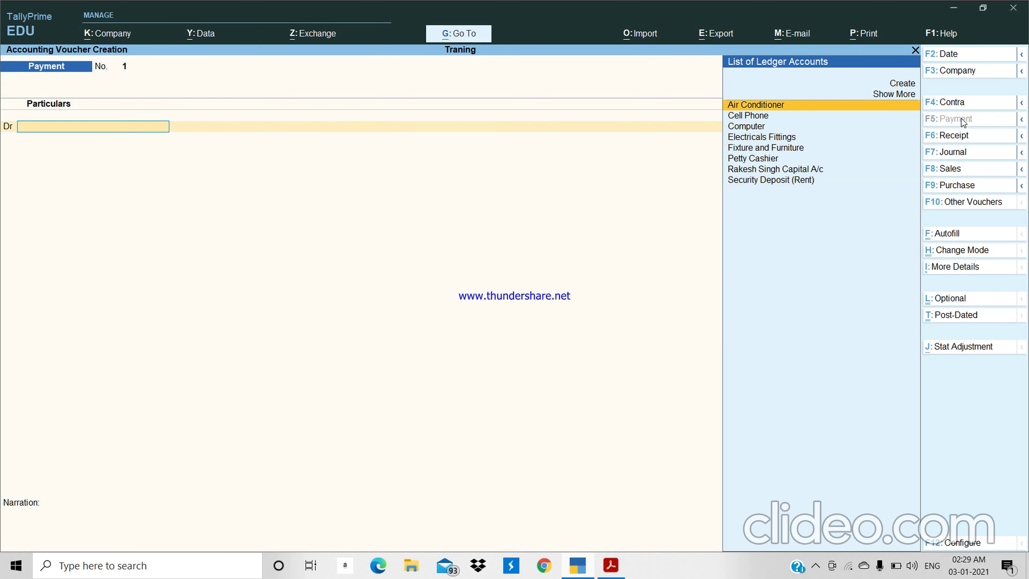
{"action": "key", "text": "Down"}
{"action": "key", "text": "Down"}
{"action": "key", "text": "Down"}
{"action": "key", "text": "Down"}
{"action": "key", "text": "Down"}
{"action": "key", "text": "Down"}
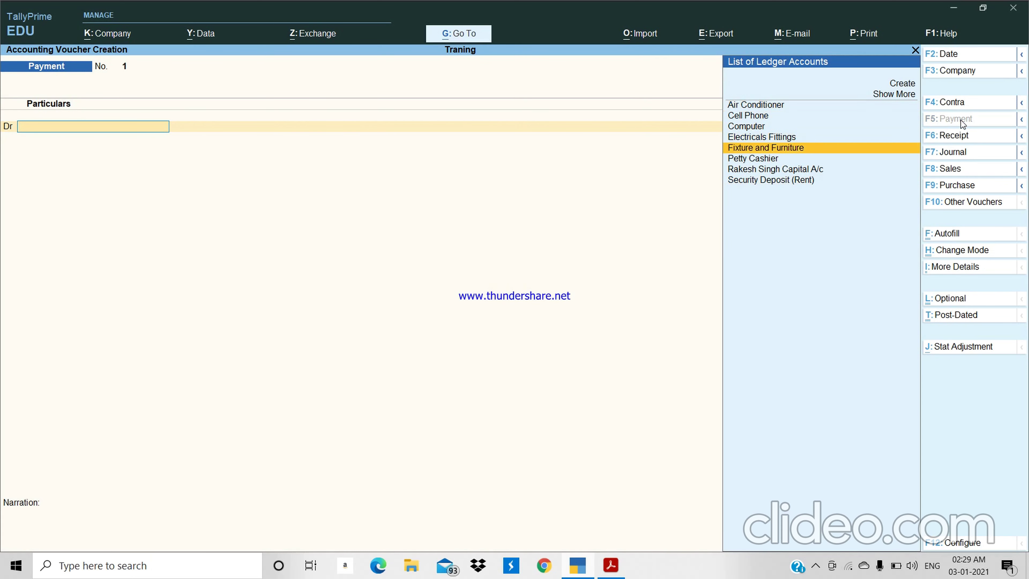
{"action": "key", "text": "Up"}
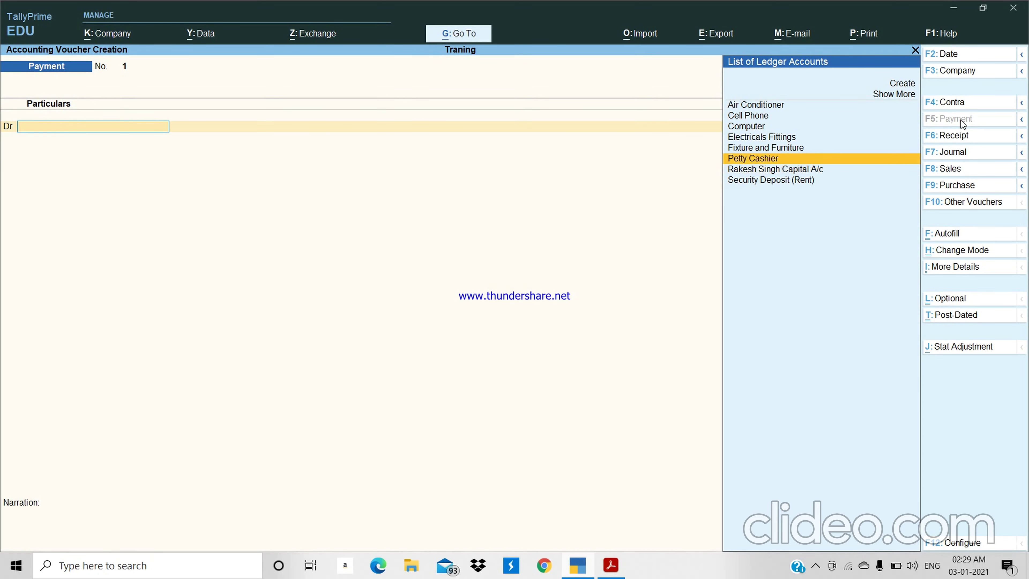
{"action": "key", "text": "Down"}
{"action": "key", "text": "Down"}
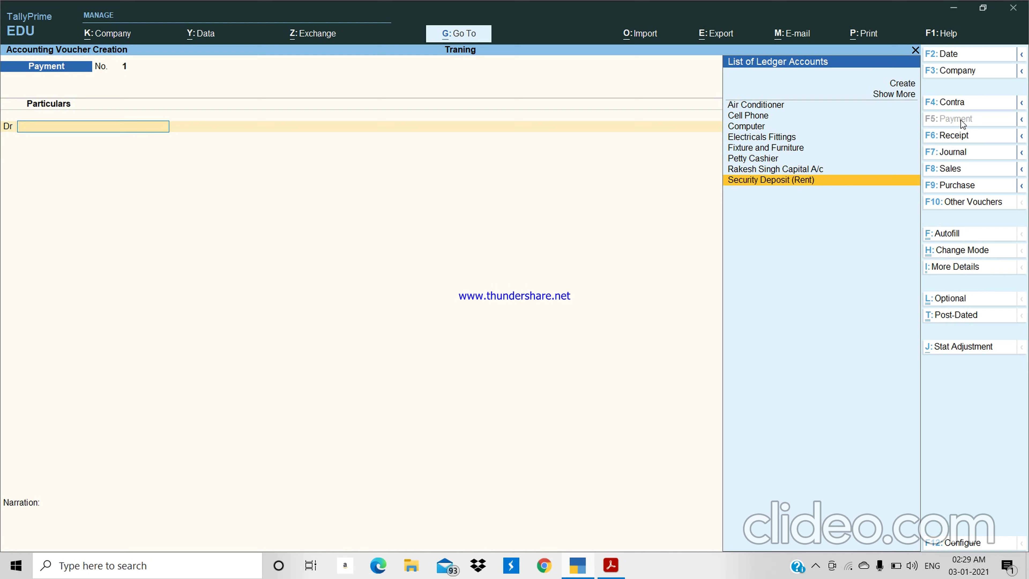
{"action": "key", "text": "Return"}
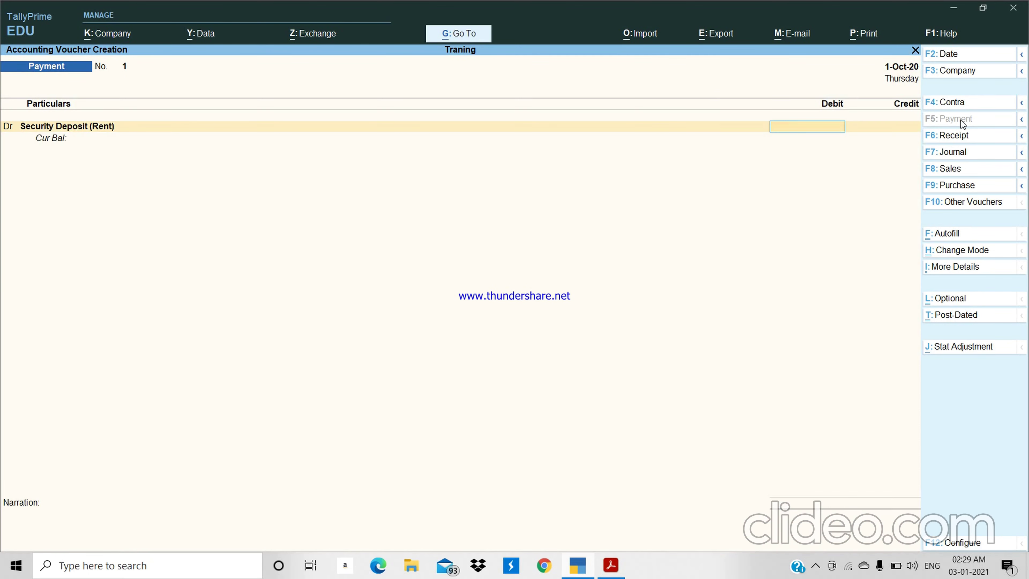
Step: Check the amount in the PDF exercise sheet and enter 25000 as the Security Deposit (Rent) debit
{"action": "key", "text": "alt+Tab"}
{"action": "key", "text": "alt+Tab"}
{"action": "type", "text": "25000"}
{"action": "key", "text": "Return"}
{"action": "key", "text": "Return"}
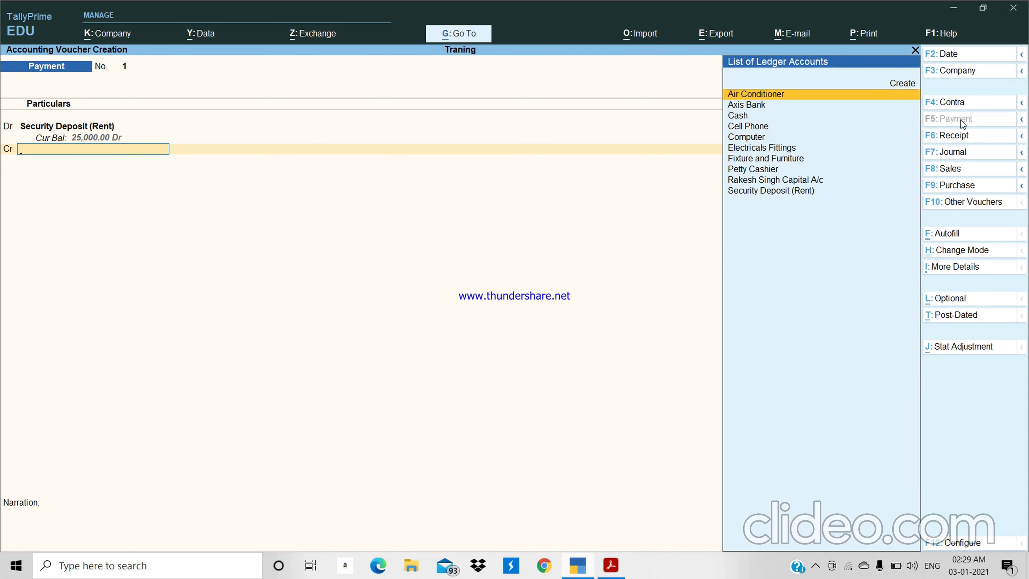
{"action": "key", "text": "Down"}
{"action": "key", "text": "Down"}
{"action": "key", "text": "Down"}
{"action": "key", "text": "Down"}
{"action": "key", "text": "Down"}
{"action": "key", "text": "Up"}
{"action": "key", "text": "Up"}
{"action": "key", "text": "Up"}
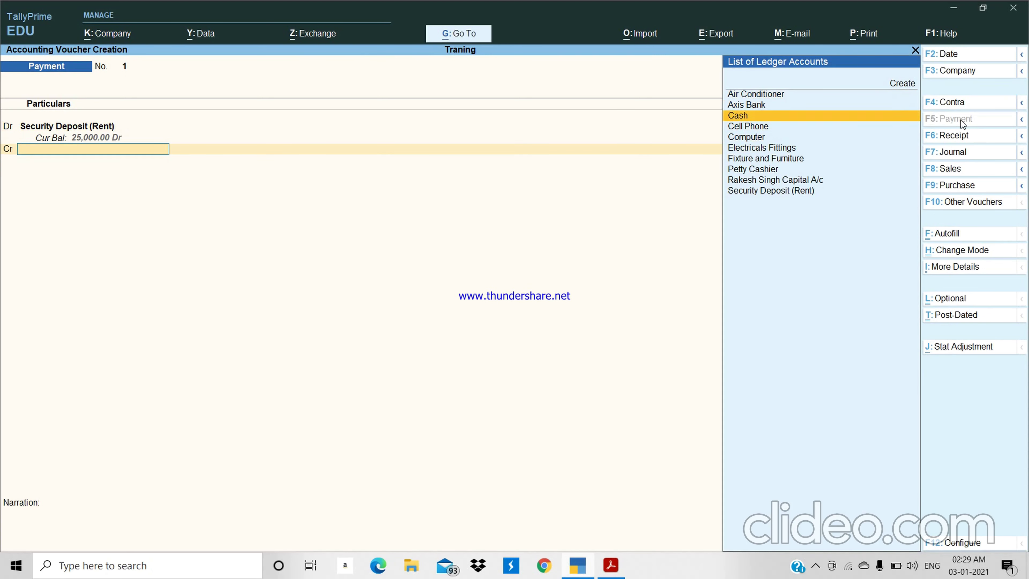
{"action": "key", "text": "Return"}
{"action": "key", "text": "alt+Tab"}
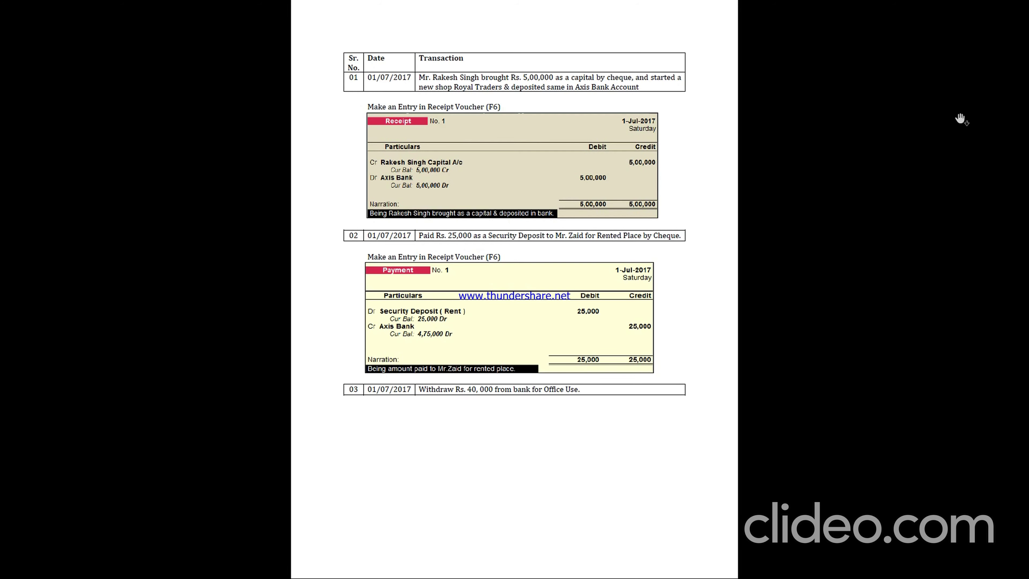
{"action": "key", "text": "alt+Tab"}
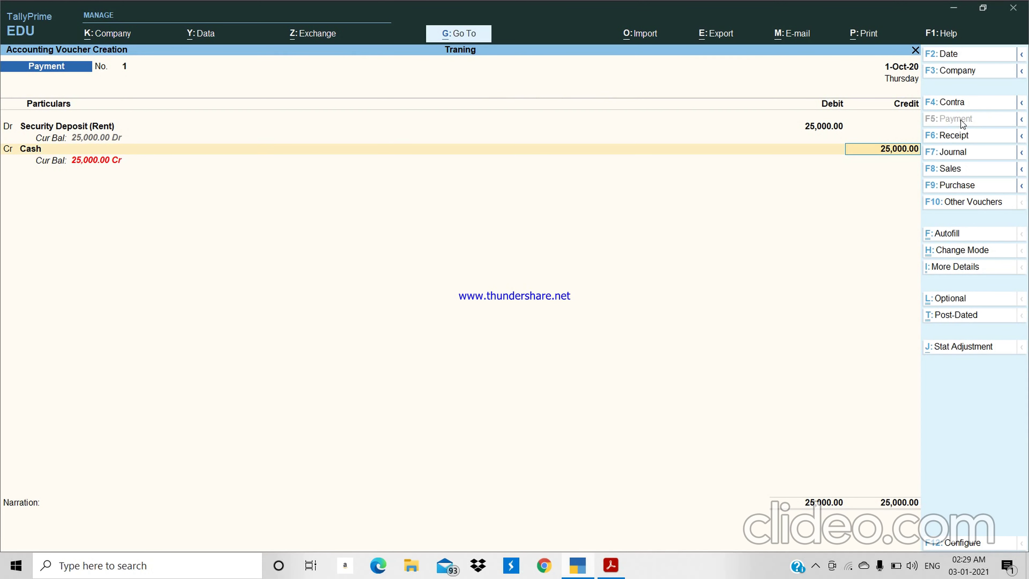
{"action": "key", "text": "BackSpace"}
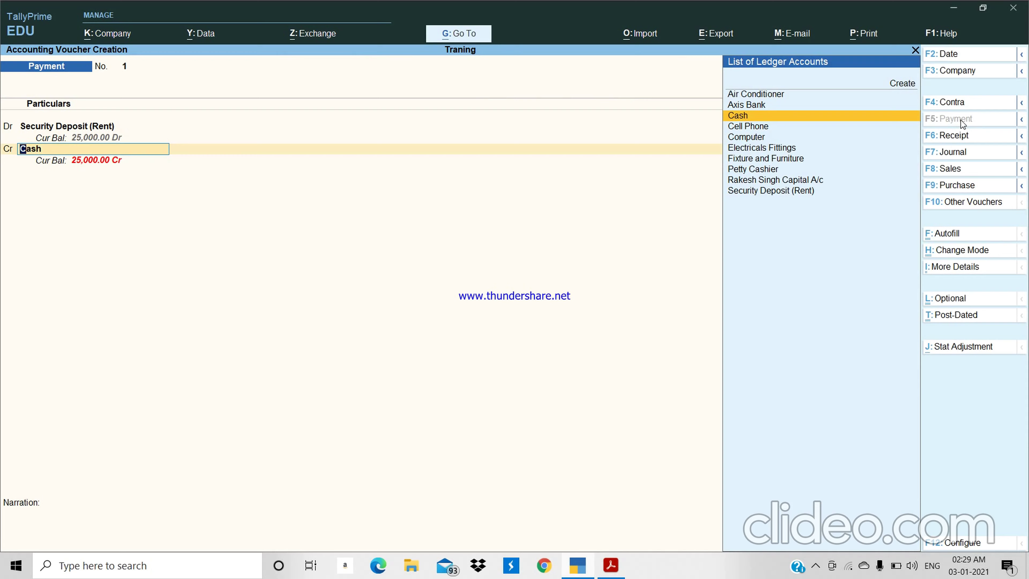
Step: Credit Axis Bank with 25,000.00 and accept the cheque bank allocation with its instrument number left blank
{"action": "key", "text": "Up"}
{"action": "key", "text": "Return"}
{"action": "key", "text": "Return"}
{"action": "key", "text": "Return"}
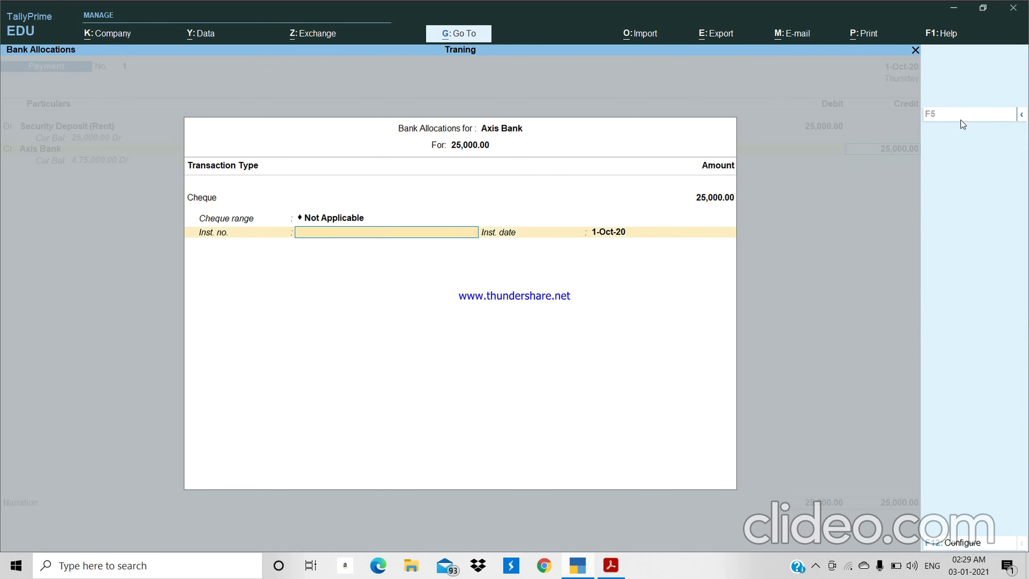
{"action": "key", "text": "Return"}
{"action": "key", "text": "Return"}
{"action": "key", "text": "Return"}
{"action": "key", "text": "Return"}
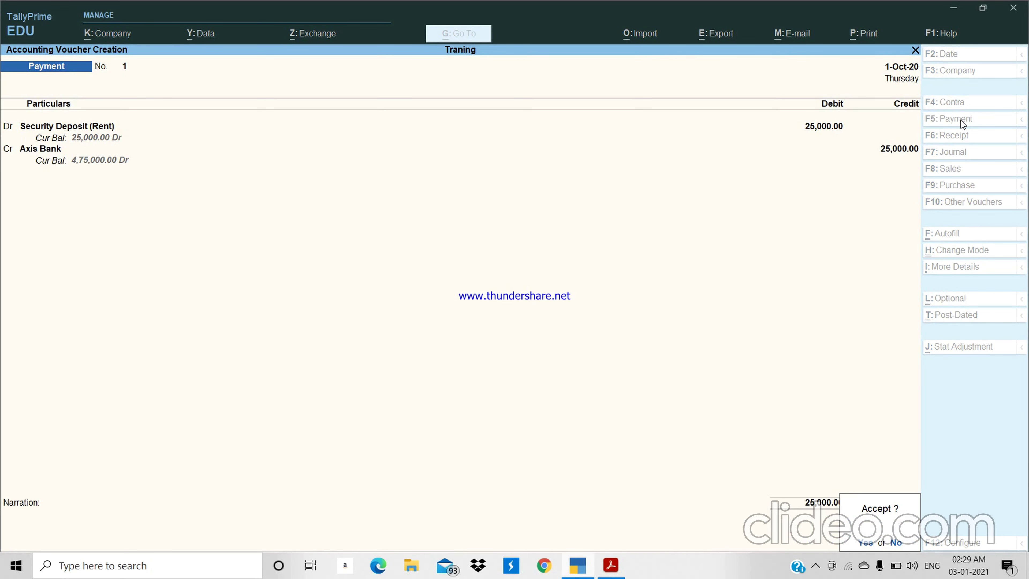
Step: Add a narration describing the security deposit paid to the landlord for the rented place, and save the payment voucher
{"action": "key", "text": "Escape"}
{"action": "type", "text": "B"}
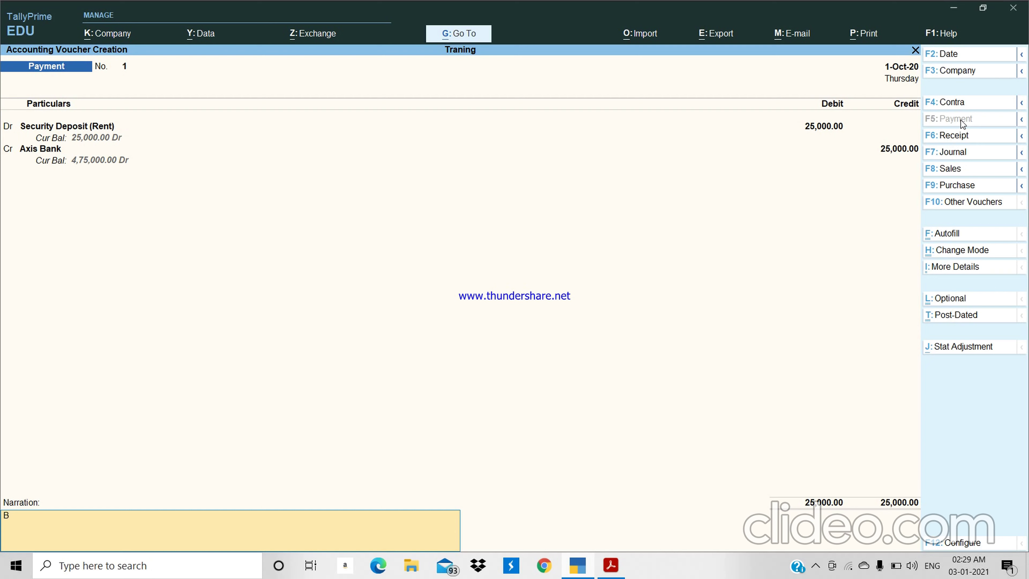
{"action": "type", "text": "eing security deposit paid to mr zaid for rented pla"}
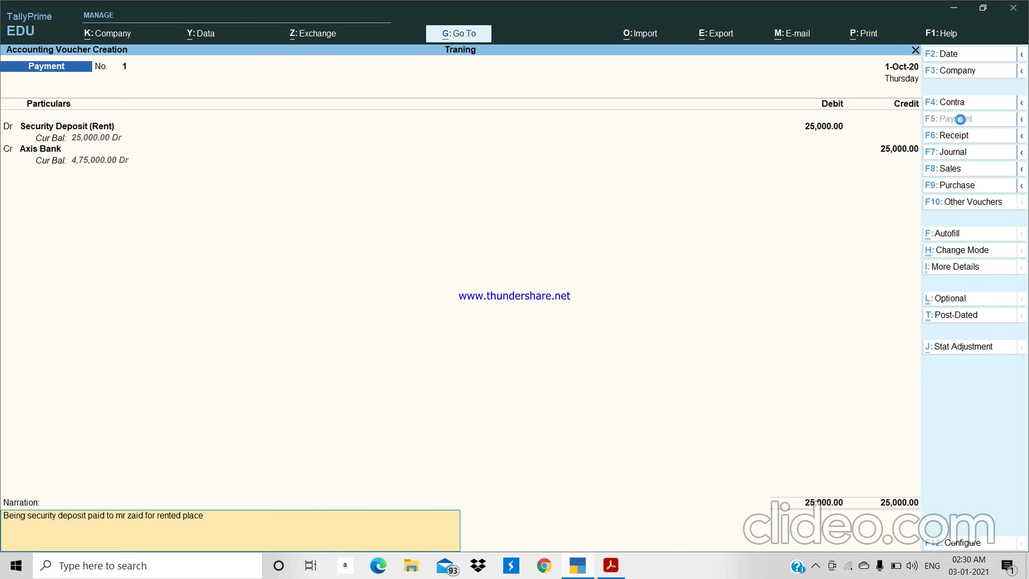
{"action": "type", "text": "ce"}
{"action": "key", "text": "Return"}
{"action": "key", "text": "Return"}
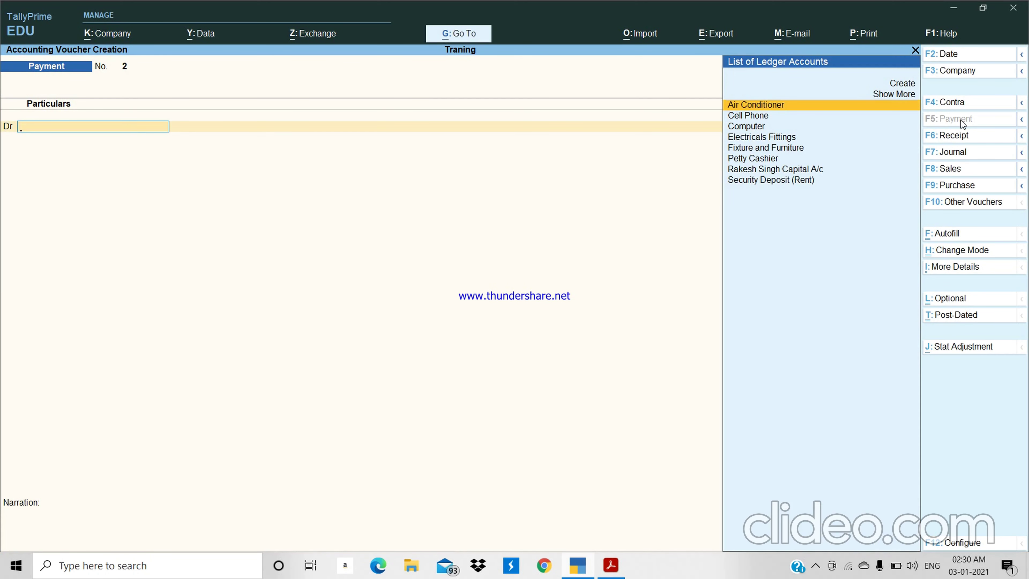
Step: Read the next transactions in the PDF exercise sheet and reopen accounting voucher creation from the Gateway of Tally
{"action": "key", "text": "Escape"}
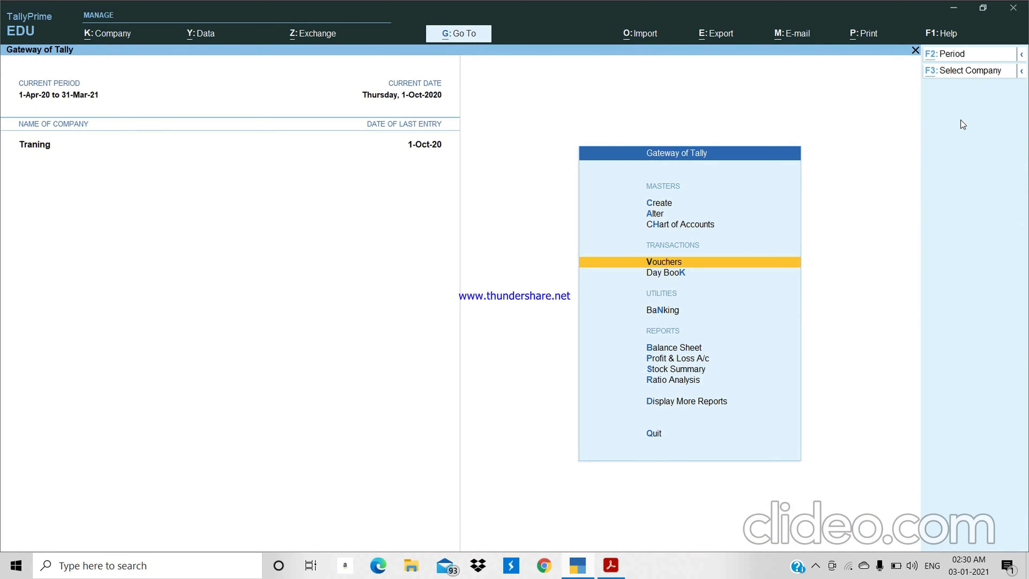
{"action": "key", "text": "alt+Tab"}
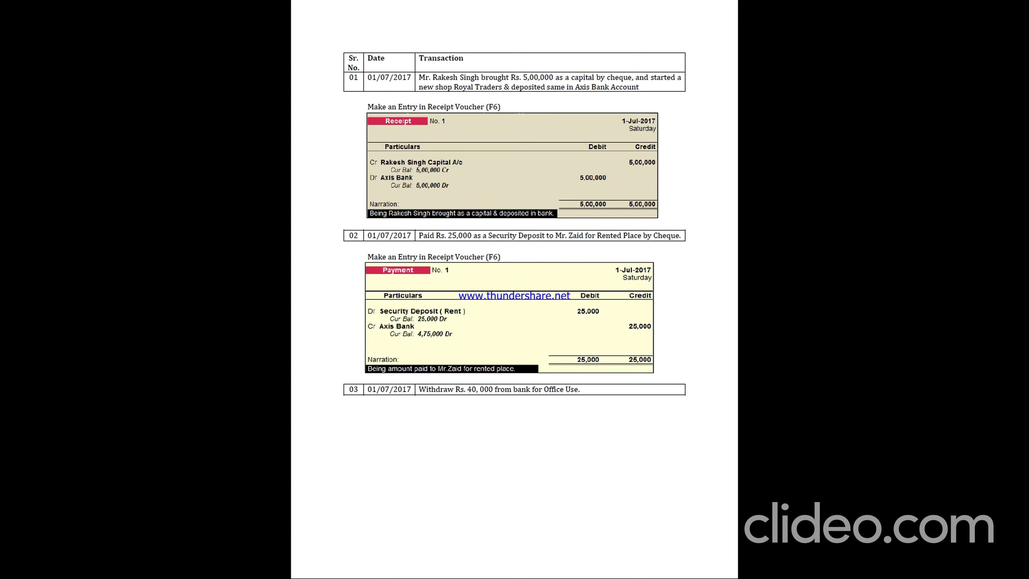
{"action": "key", "text": "Page_Down"}
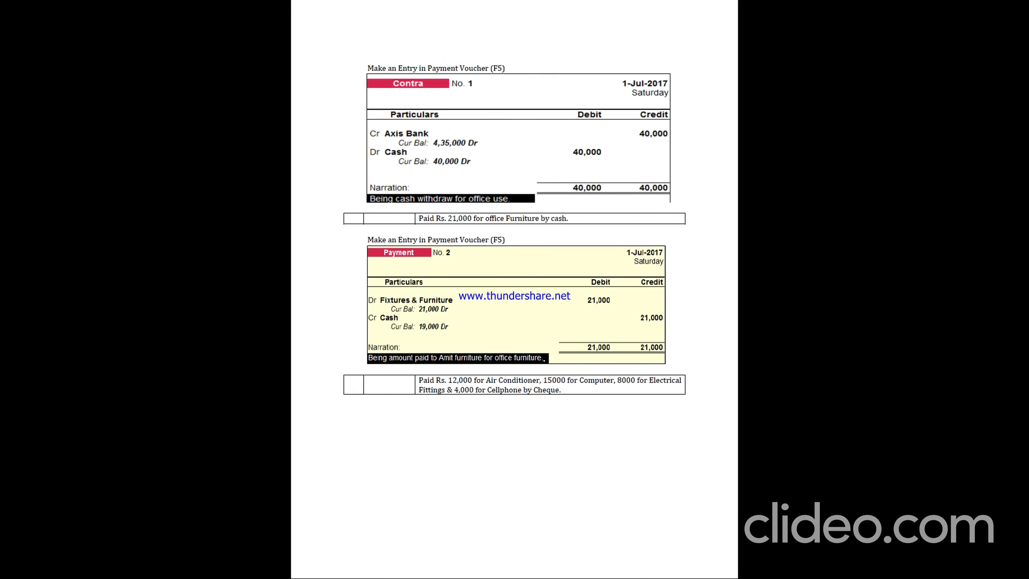
{"action": "key", "text": "Page_Up"}
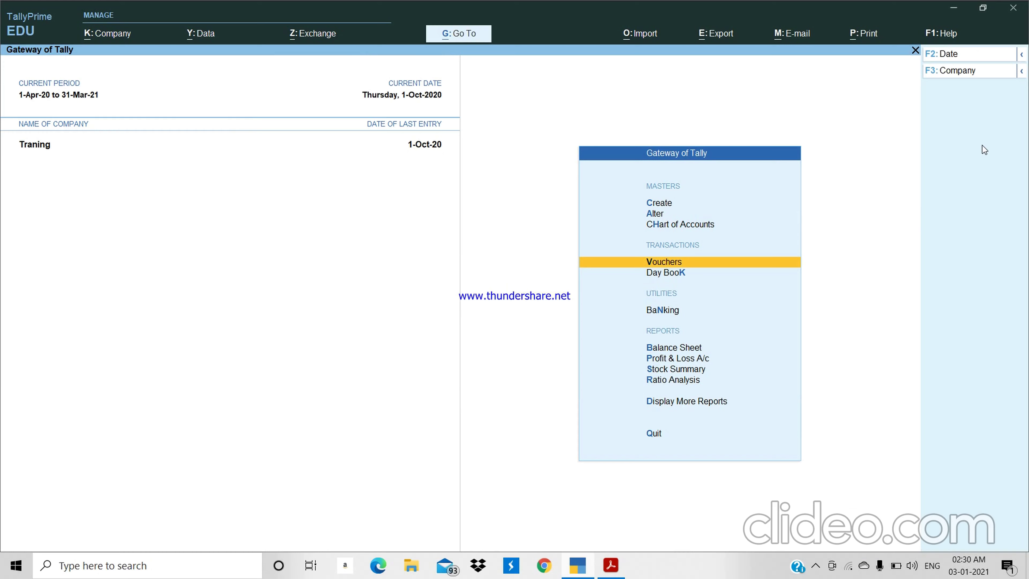
{"action": "key", "text": "Return"}
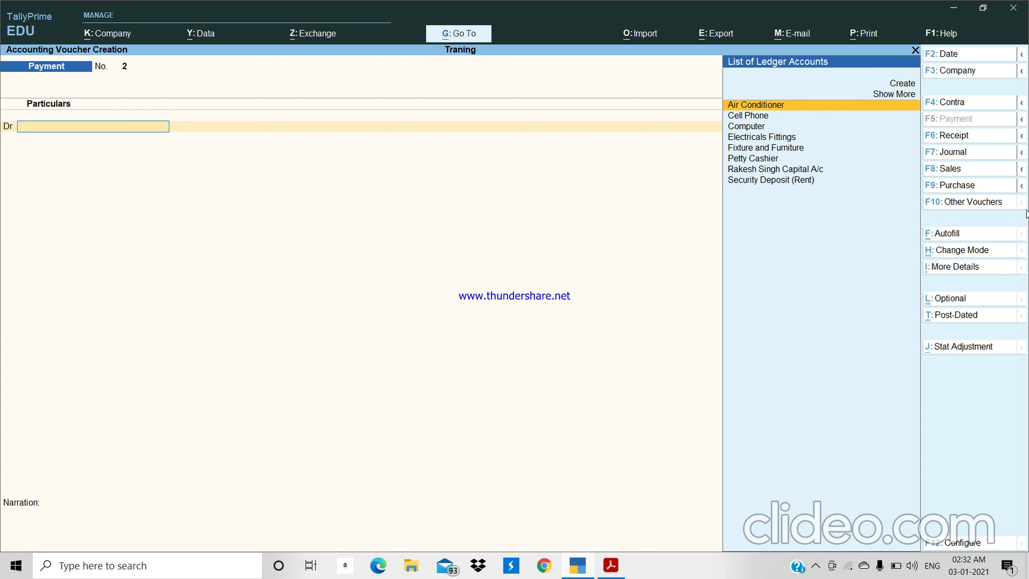
Step: Review the list of other voucher types and close it without changing the type
{"action": "left_click", "coordinate": [1011, 206]}
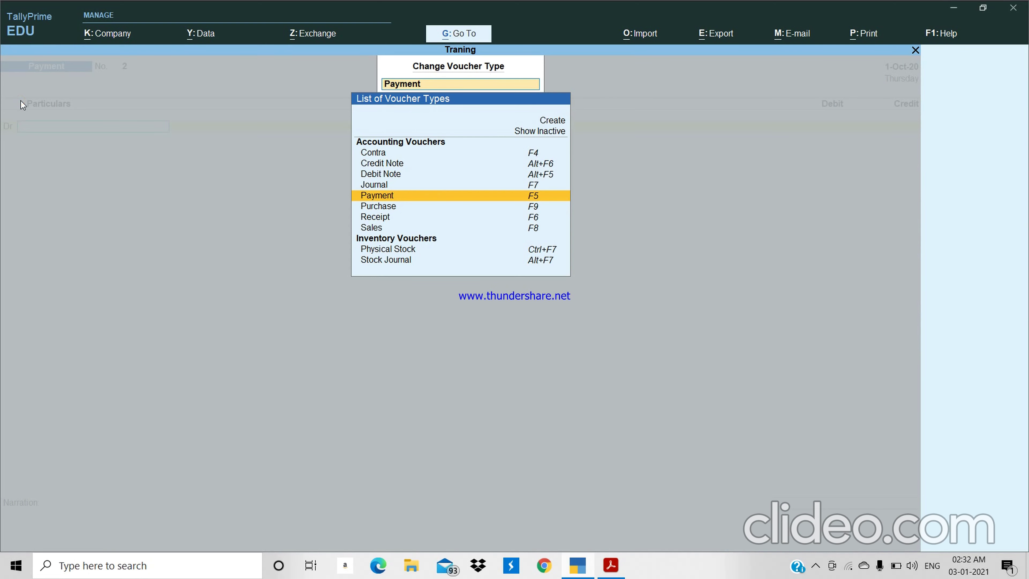
{"action": "key", "text": "Escape"}
{"action": "key", "text": "Escape"}
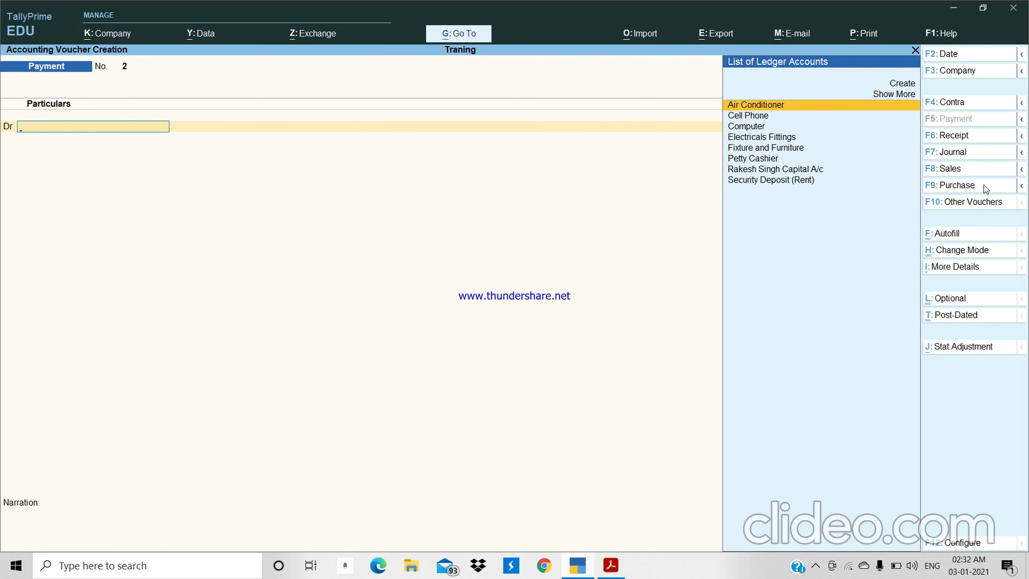
{"action": "left_click", "coordinate": [972, 203]}
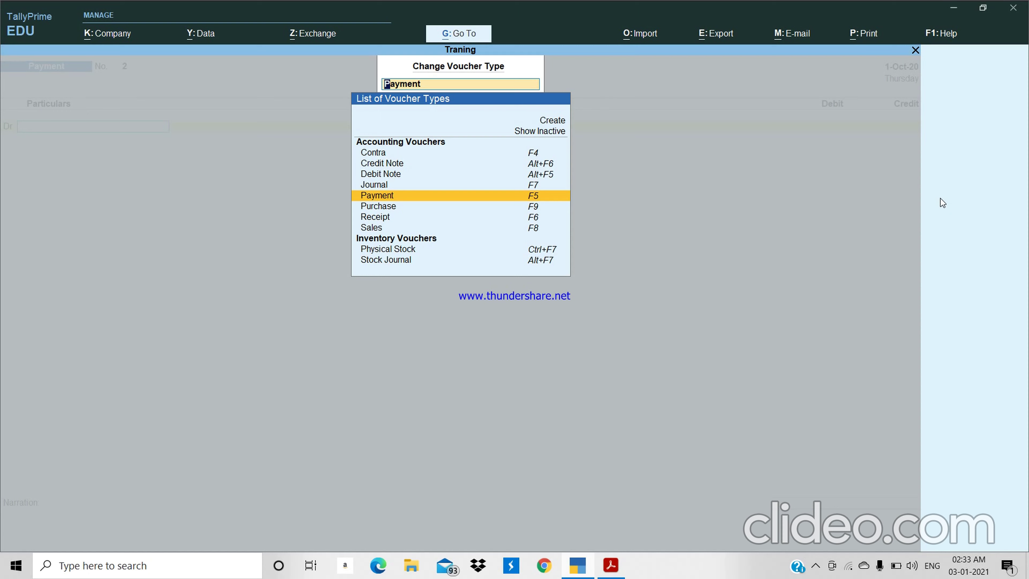
{"action": "key", "text": "BackSpace"}
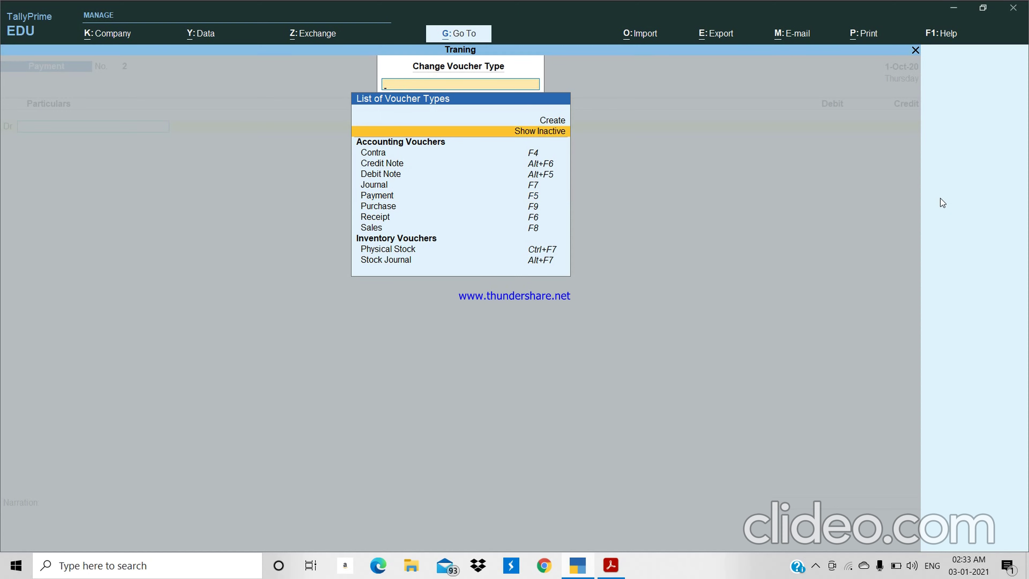
{"action": "key", "text": "Escape"}
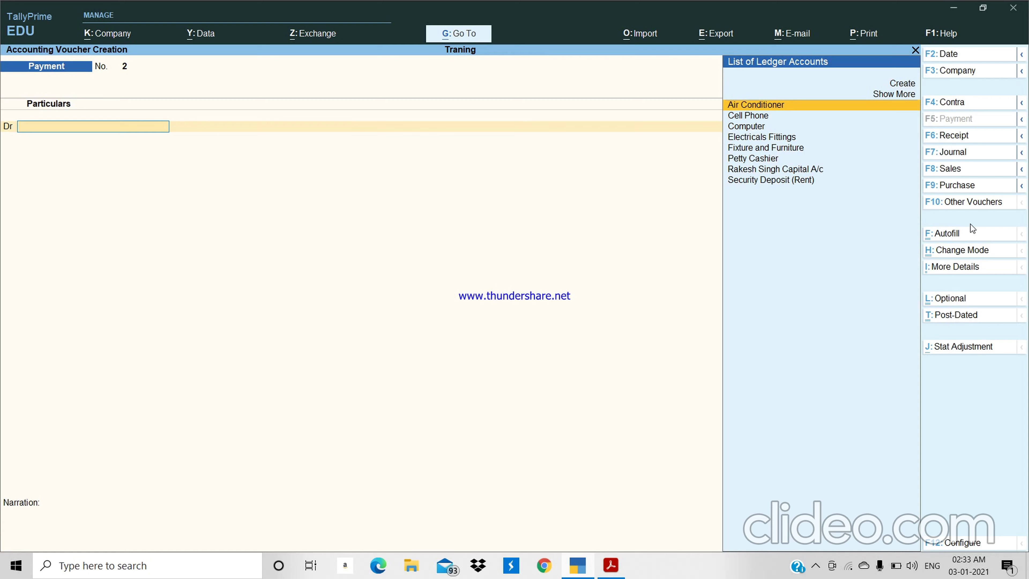
Step: Switch to a contra voucher, comparing its ledger list with the payment voucher's, and check the withdrawal transaction in the PDF exercise sheet
{"action": "left_click", "coordinate": [950, 107]}
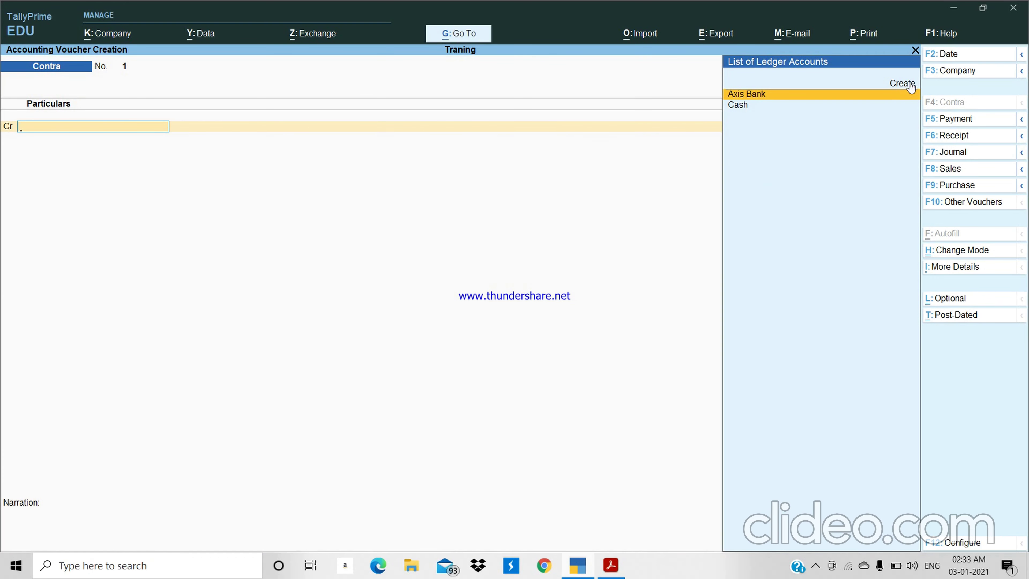
{"action": "left_click", "coordinate": [970, 117]}
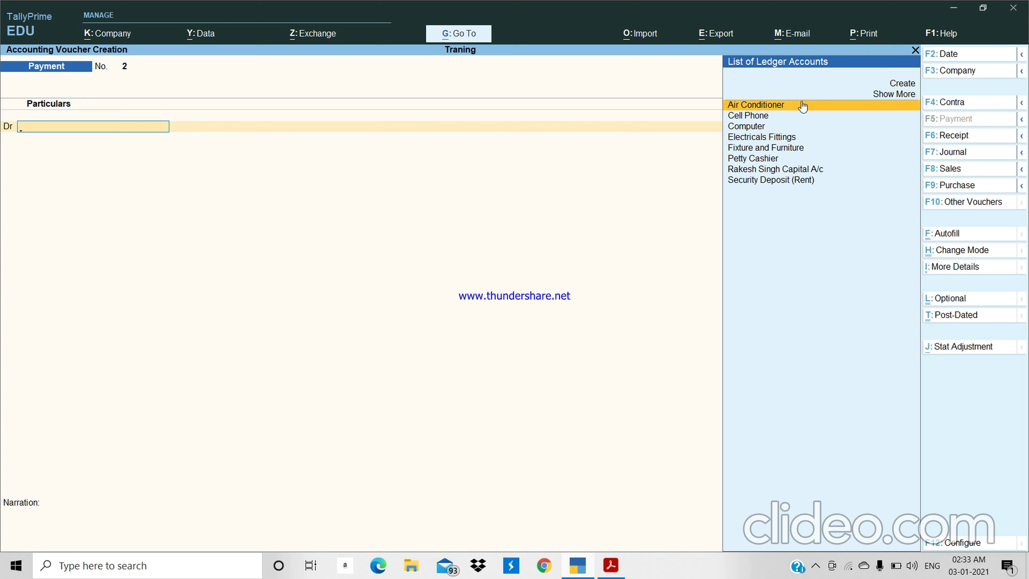
{"action": "left_click", "coordinate": [987, 104]}
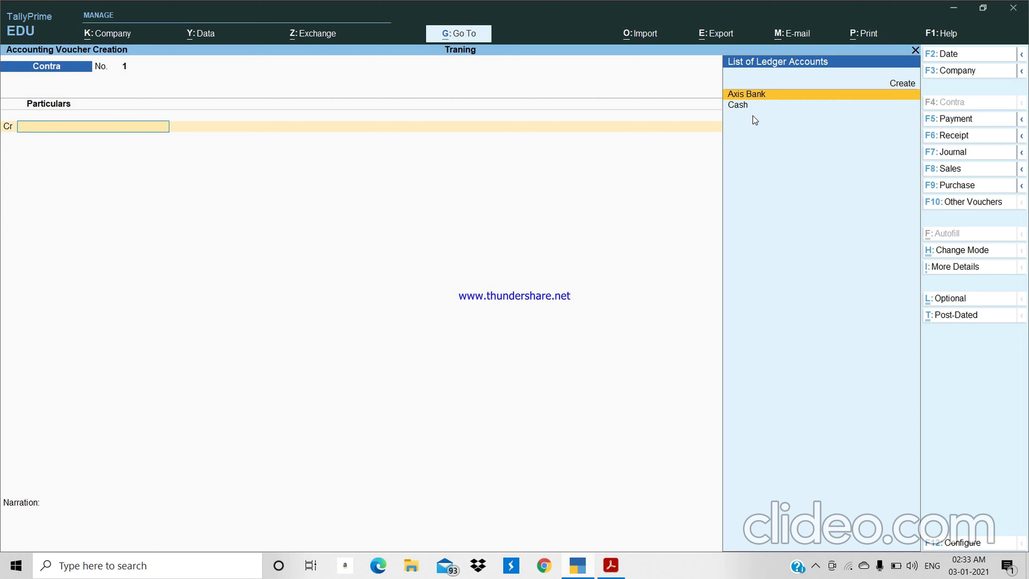
{"action": "key", "text": "alt+Tab"}
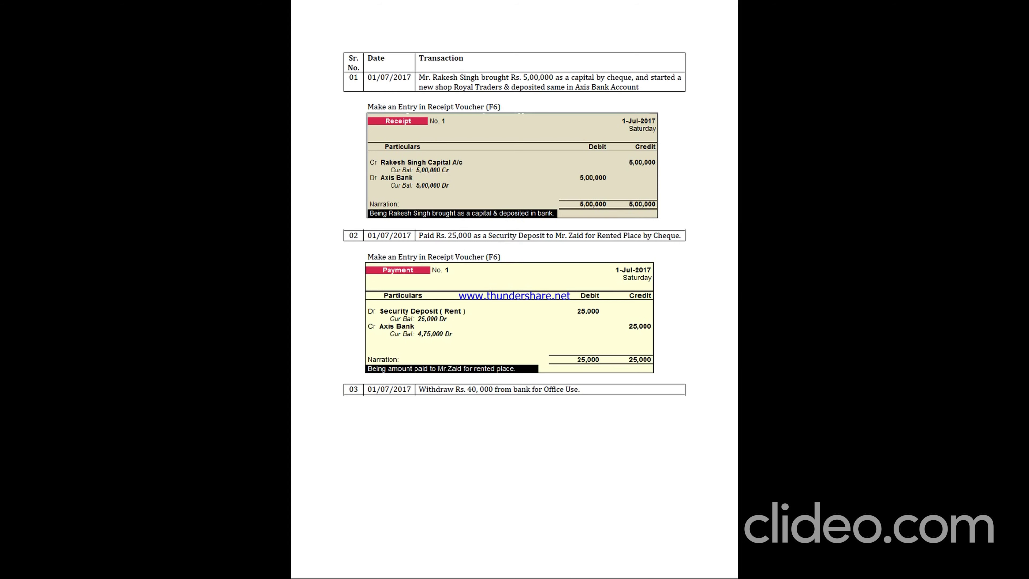
Step: Compare the bank withdrawal transaction with its sample contra entry in the PDF exercise sheet and return to TallyPrime
{"action": "scroll", "coordinate": [752, 116], "scroll_direction": "down", "scroll_amount": 1}
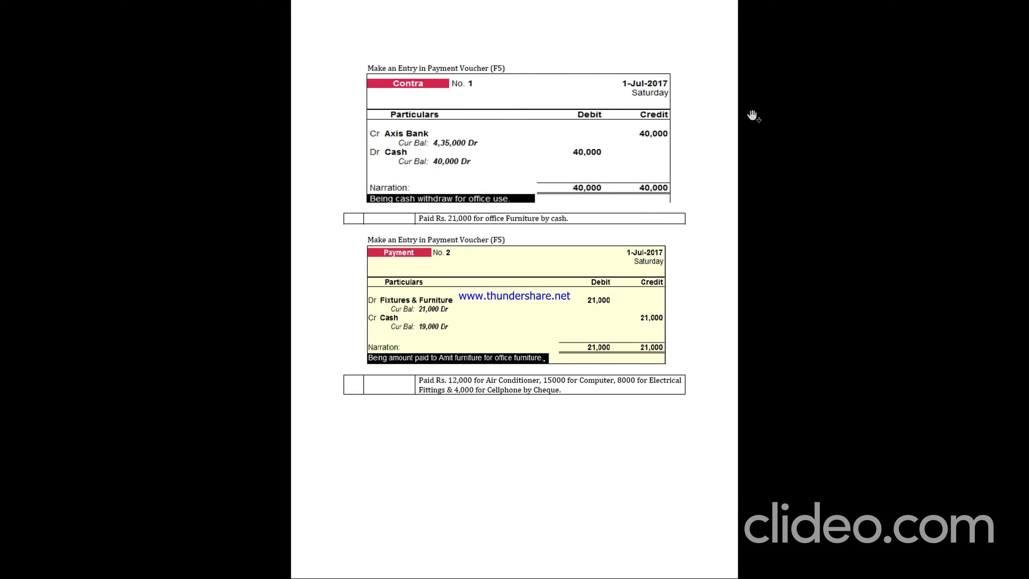
{"action": "scroll", "coordinate": [752, 116], "scroll_direction": "up", "scroll_amount": 1}
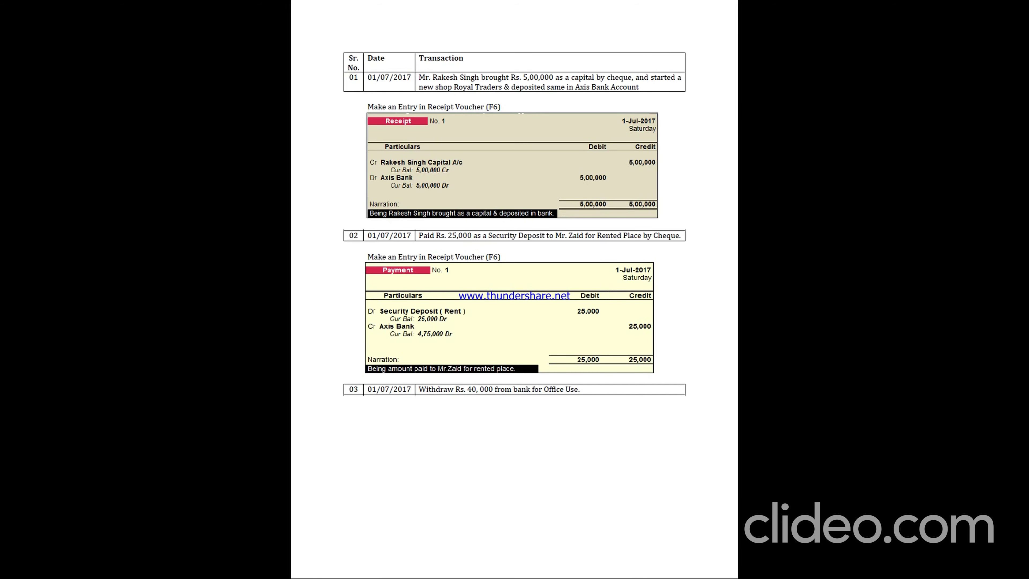
{"action": "key", "text": "Page_Down"}
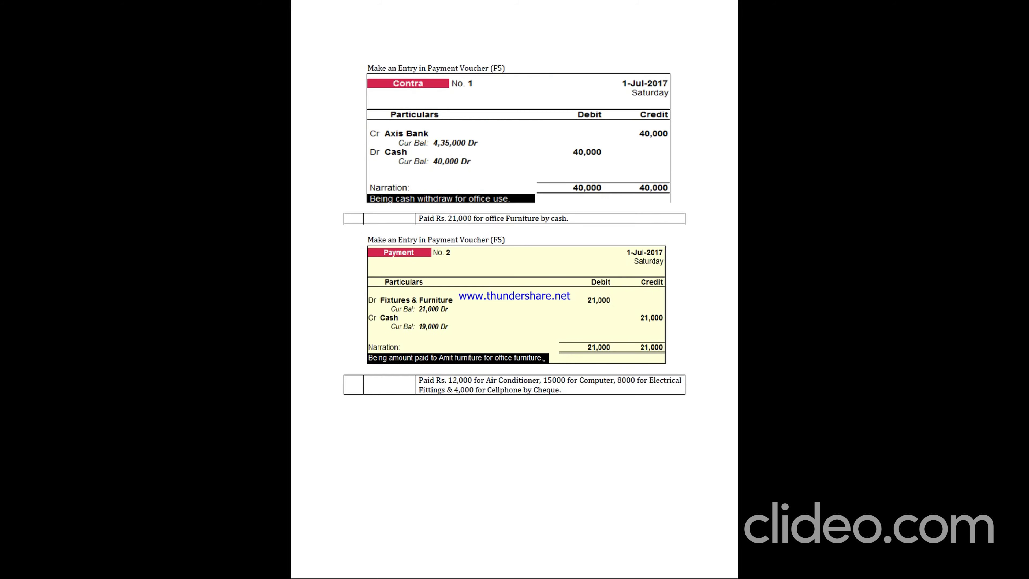
{"action": "key", "text": "Page_Up"}
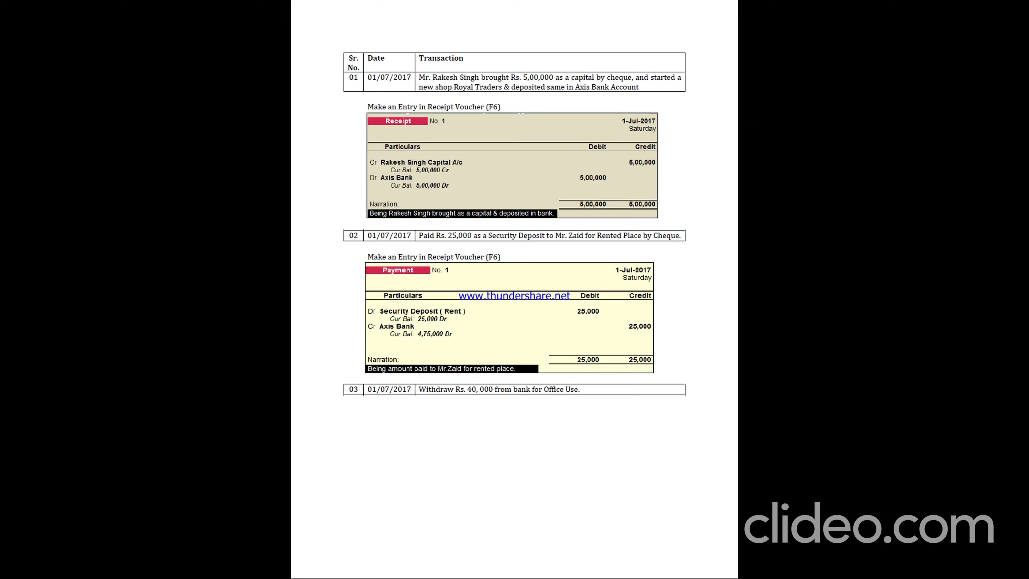
{"action": "key", "text": "alt+Tab"}
{"action": "key", "text": "alt+Tab"}
{"action": "key", "text": "alt+Tab"}
{"action": "key", "text": "alt+Tab"}
{"action": "key", "text": "alt+Tab"}
Step: Credit Axis Bank with 40,000 in the contra voucher and accept its bank allocation as a cheque
{"action": "type", "text": "Ax"}
{"action": "key", "text": "Return"}
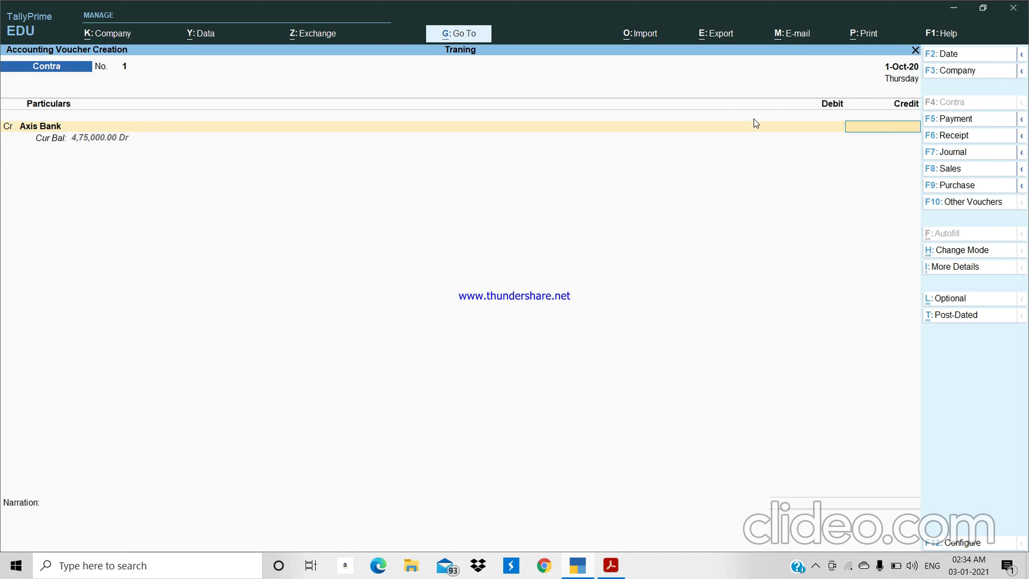
{"action": "key", "text": "alt+Tab"}
{"action": "type", "text": "40000"}
{"action": "key", "text": "Return"}
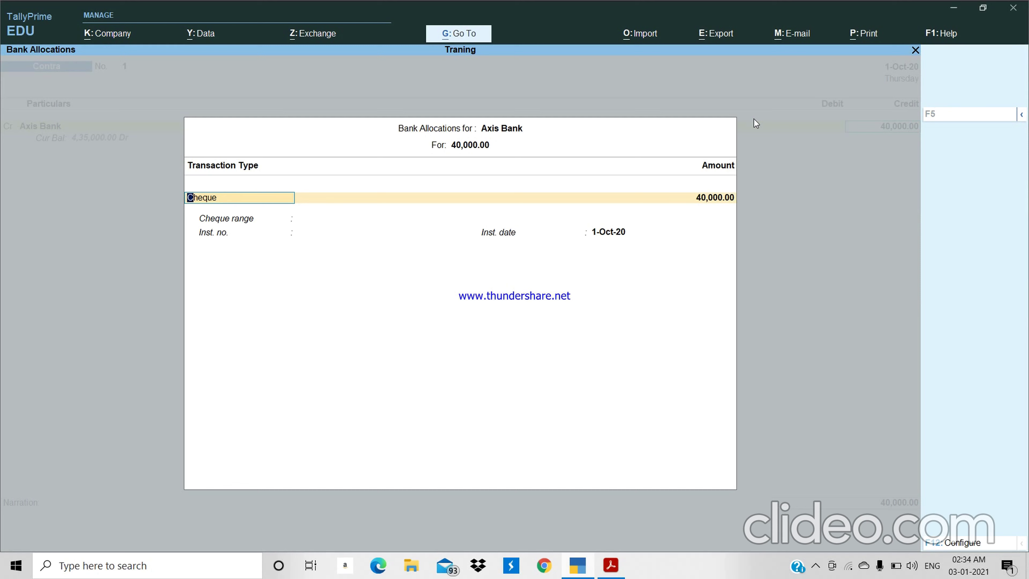
{"action": "key", "text": "Return"}
{"action": "key", "text": "Return"}
{"action": "key", "text": "Return"}
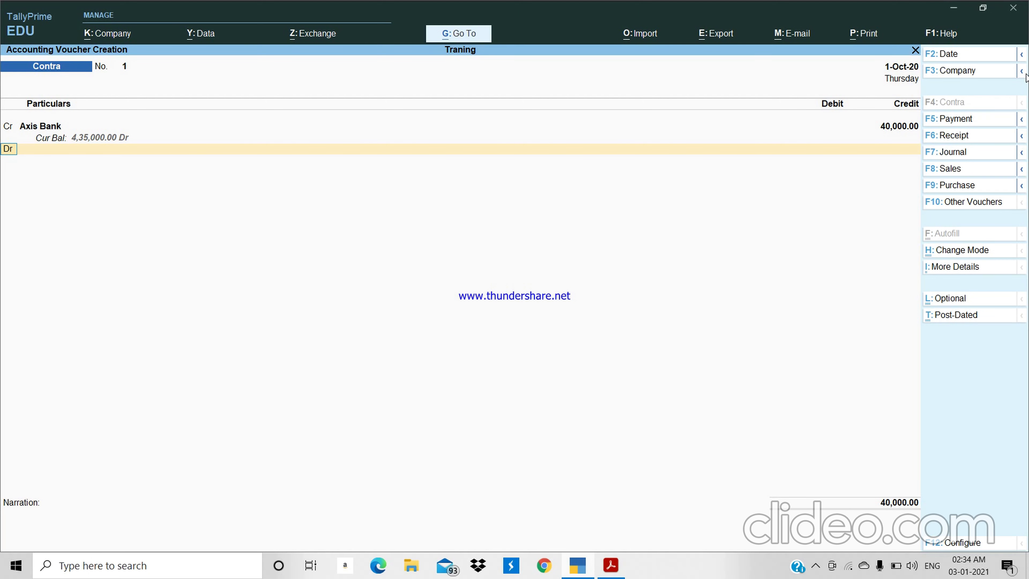
Step: Add the Cash ledger as the debit line of the contra voucher for 40,000
{"action": "type", "text": "c"}
{"action": "key", "text": "Return"}
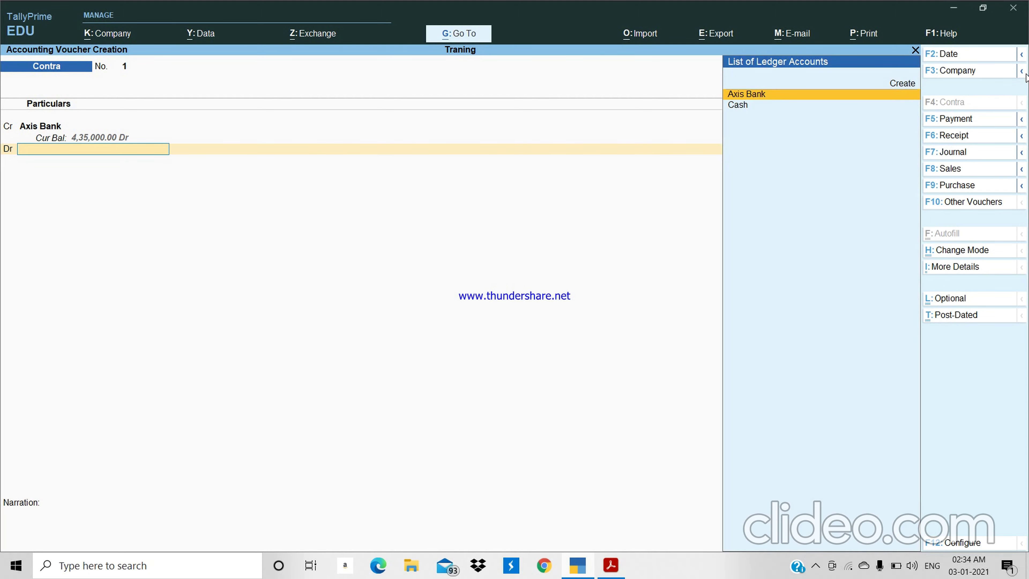
{"action": "type", "text": "cash"}
{"action": "key", "text": "Return"}
{"action": "key", "text": "Return"}
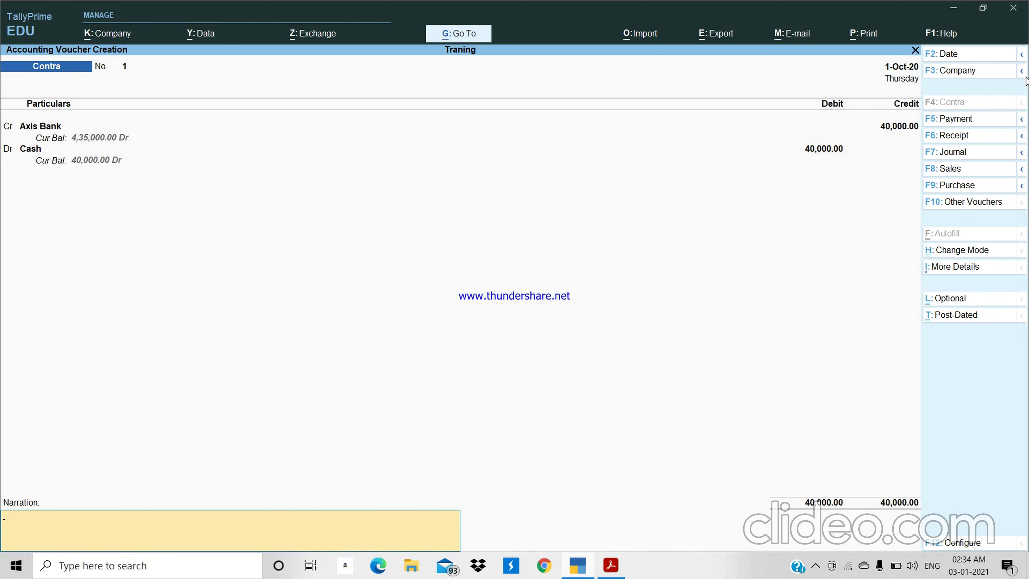
Step: Enter the narration "Being cash withdrawn for office", save the contra voucher and return to the Gateway of Tally
{"action": "type", "text": "Being cash withdrawn for per"}
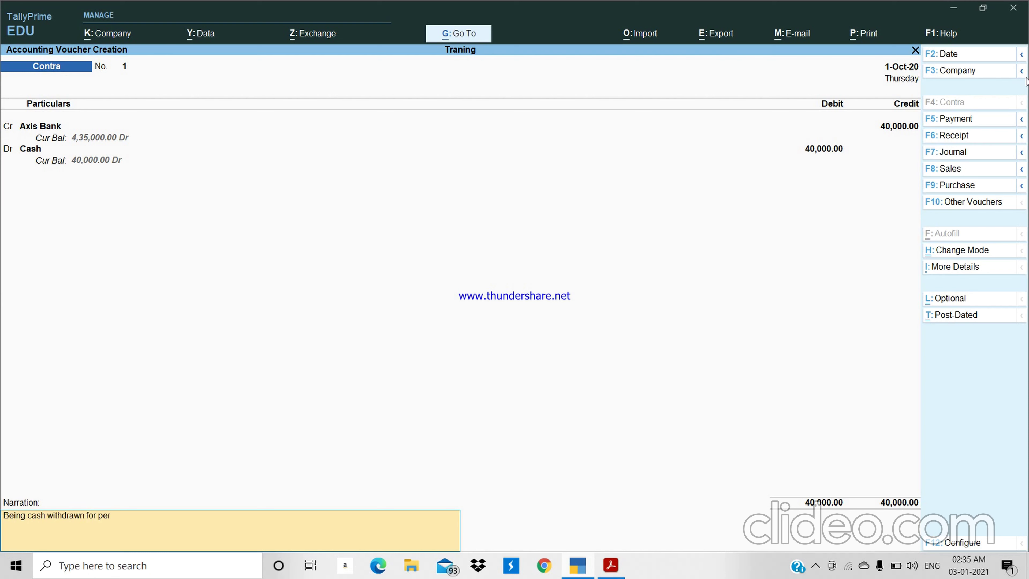
{"action": "key", "text": "BackSpace"}
{"action": "key", "text": "BackSpace"}
{"action": "key", "text": "BackSpace"}
{"action": "type", "text": "office"}
{"action": "key", "text": "Return"}
{"action": "key", "text": "Escape"}
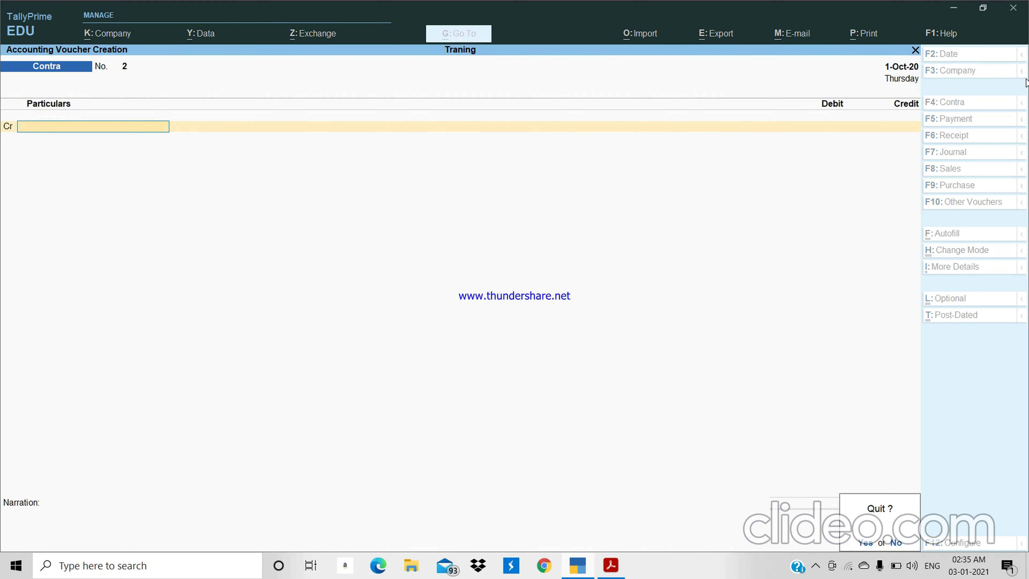
{"action": "key", "text": "Return"}
Step: Read the office furniture transaction in the PDF exercise sheet and open a new payment voucher in TallyPrime
{"action": "key", "text": "alt+Tab"}
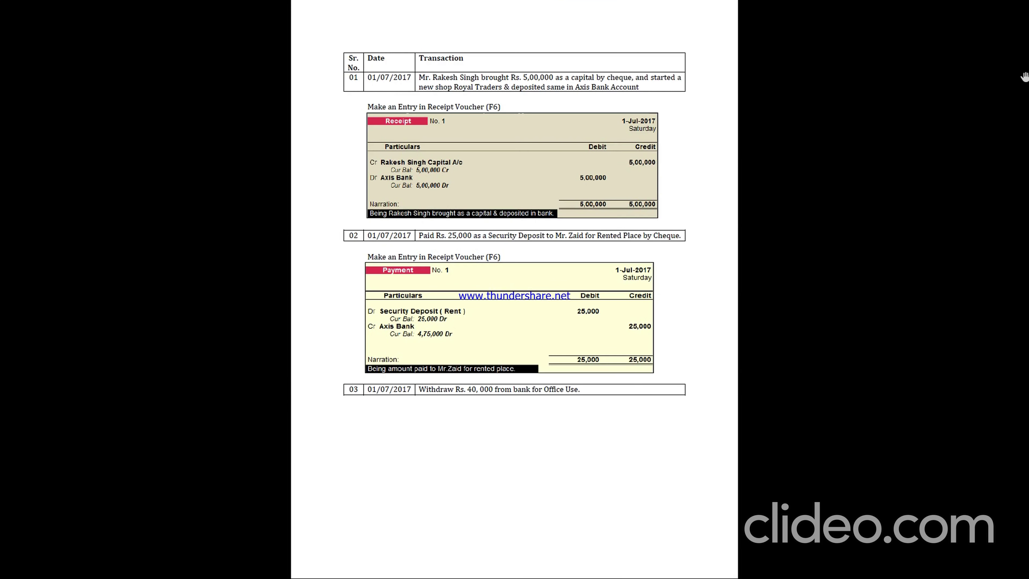
{"action": "scroll", "coordinate": [1024, 76], "scroll_direction": "down", "scroll_amount": 1}
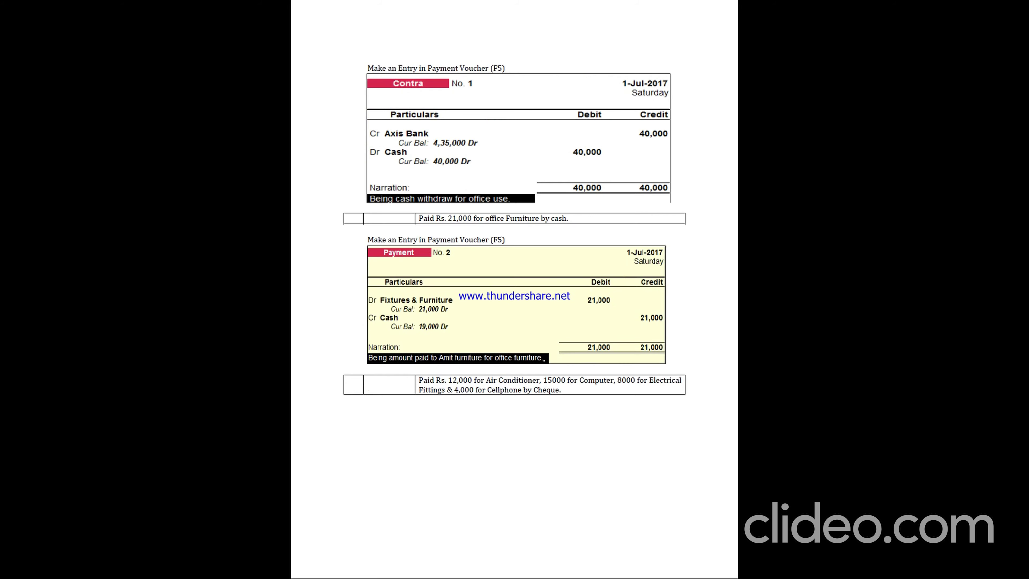
{"action": "key", "text": "alt+Tab"}
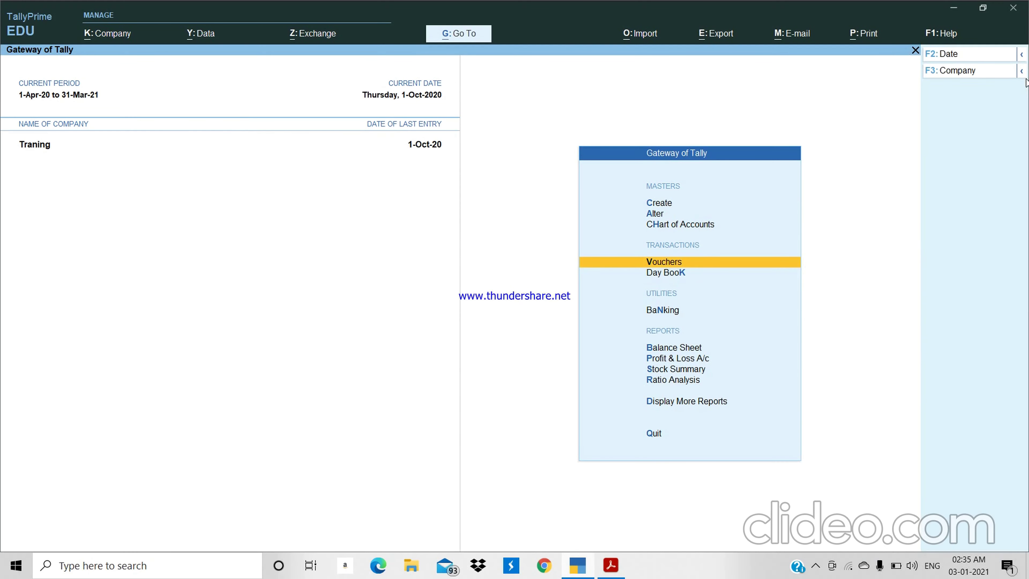
{"action": "key", "text": "Return"}
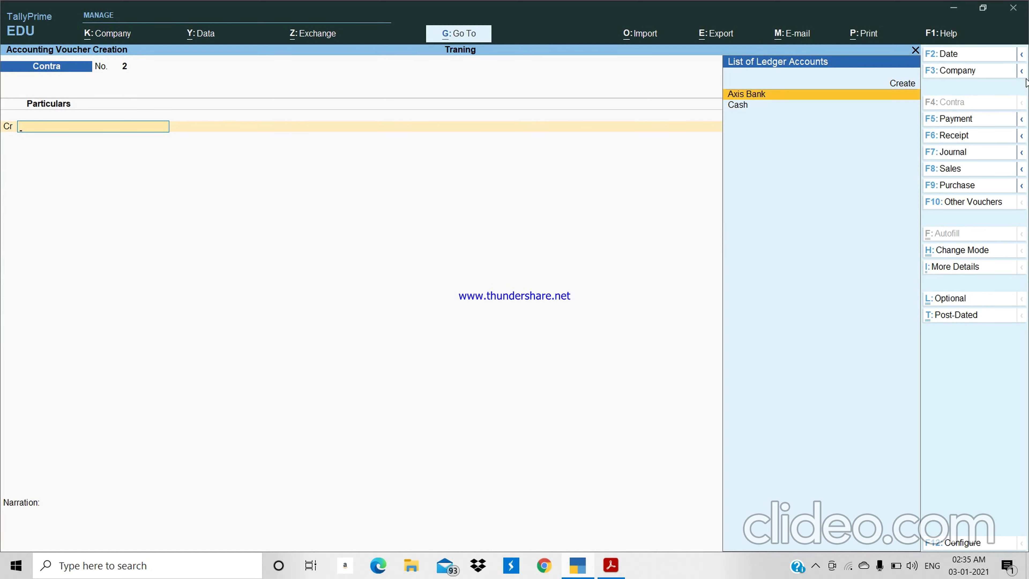
{"action": "key", "text": "alt+Tab"}
{"action": "key", "text": "alt+Tab"}
{"action": "left_click", "coordinate": [956, 120]}
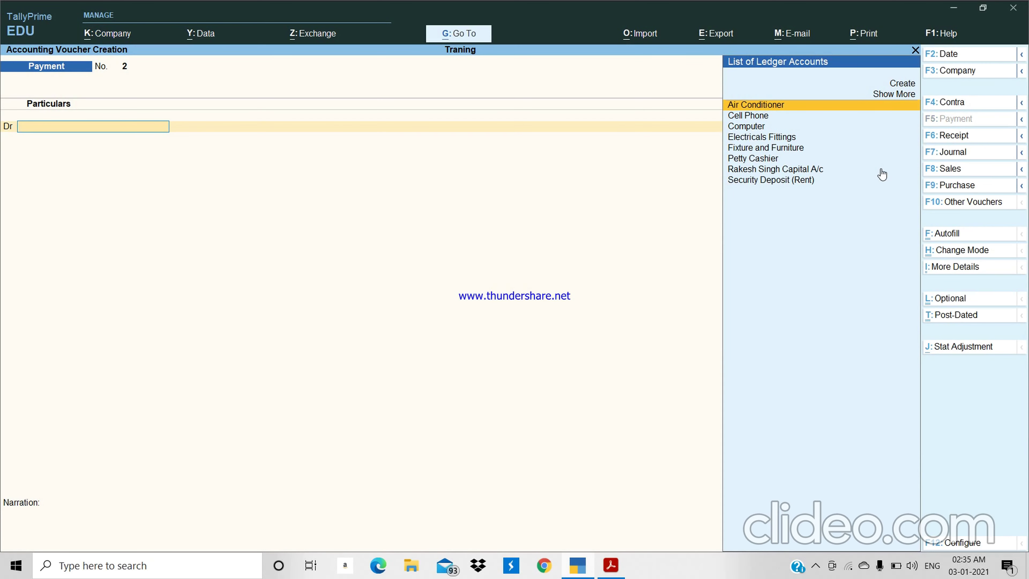
Step: Debit the Fixture and Furniture ledger with 21,000 in the payment voucher, checking the amount in the PDF exercise sheet
{"action": "key", "text": "Down"}
{"action": "key", "text": "Down"}
{"action": "key", "text": "Down"}
{"action": "key", "text": "Down"}
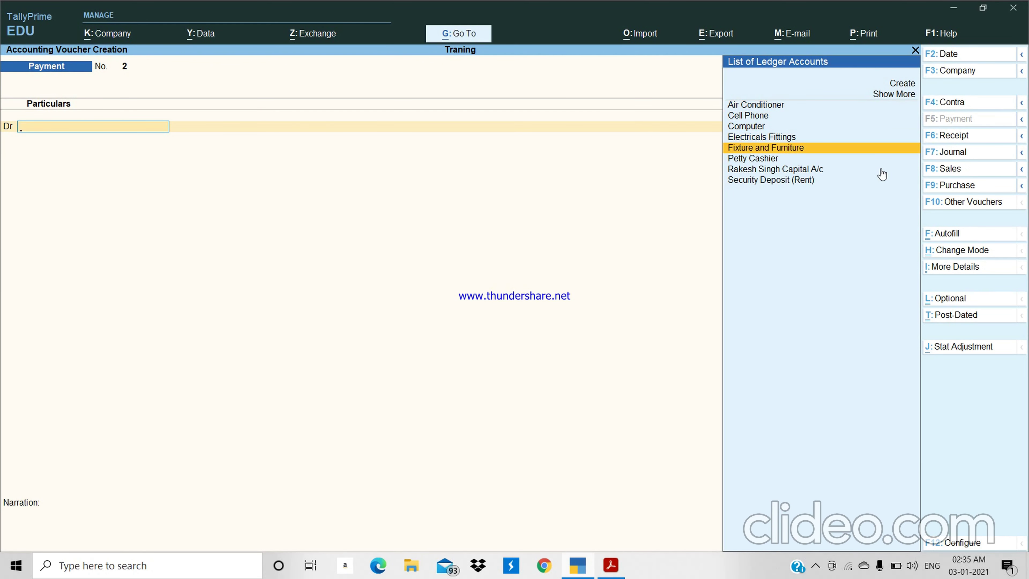
{"action": "key", "text": "Return"}
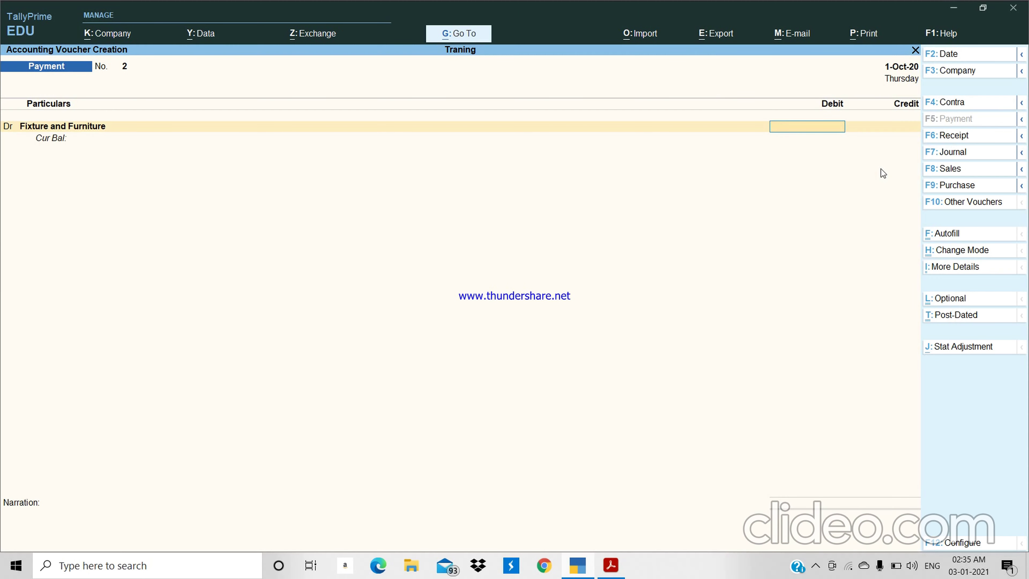
{"action": "key", "text": "alt+Tab"}
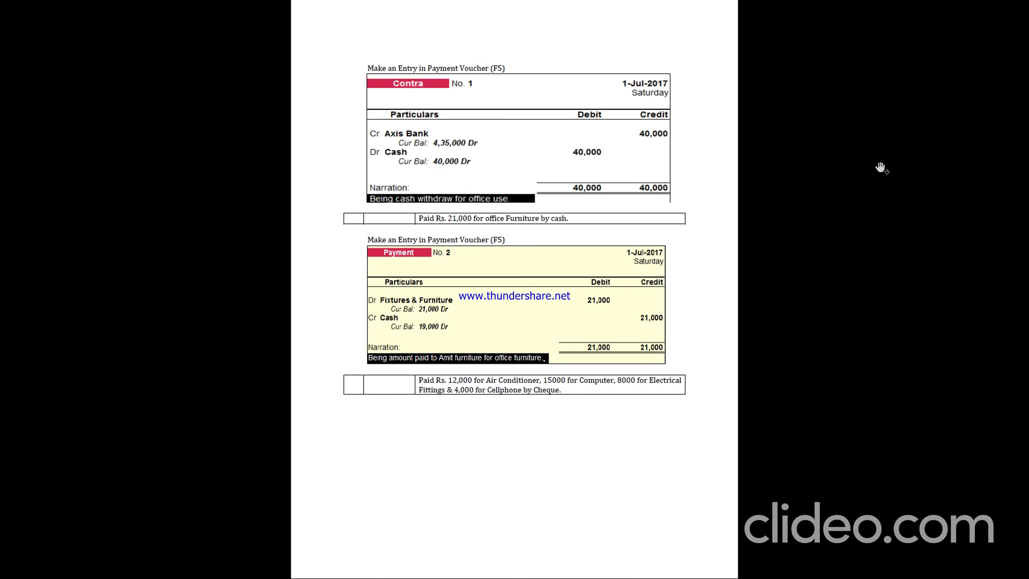
{"action": "key", "text": "alt+Tab"}
{"action": "type", "text": "210000"}
{"action": "key", "text": "BackSpace"}
{"action": "key", "text": "Return"}
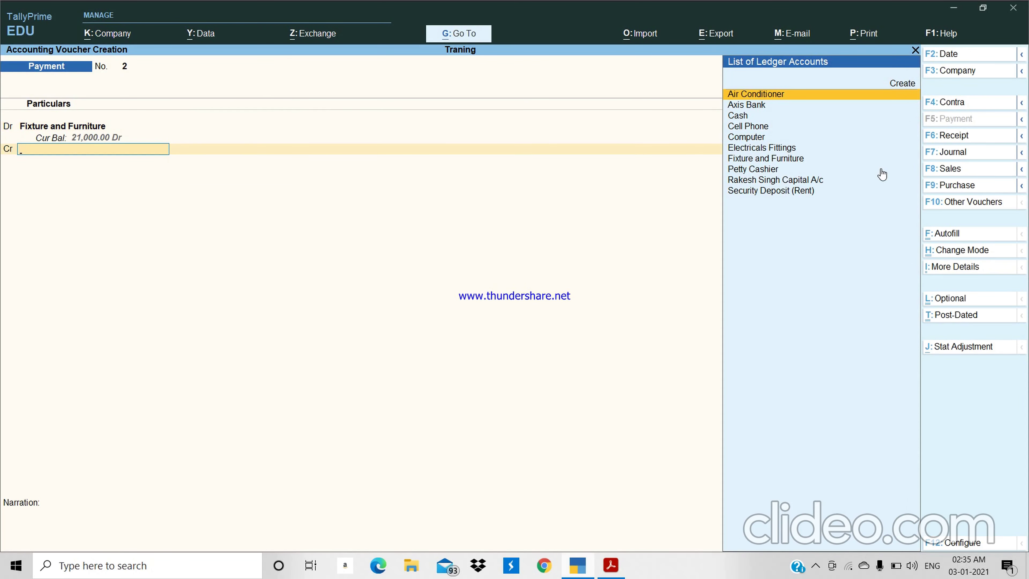
Step: Credit the Cash ledger with 21,000 to balance the furniture payment
{"action": "type", "text": "Cash"}
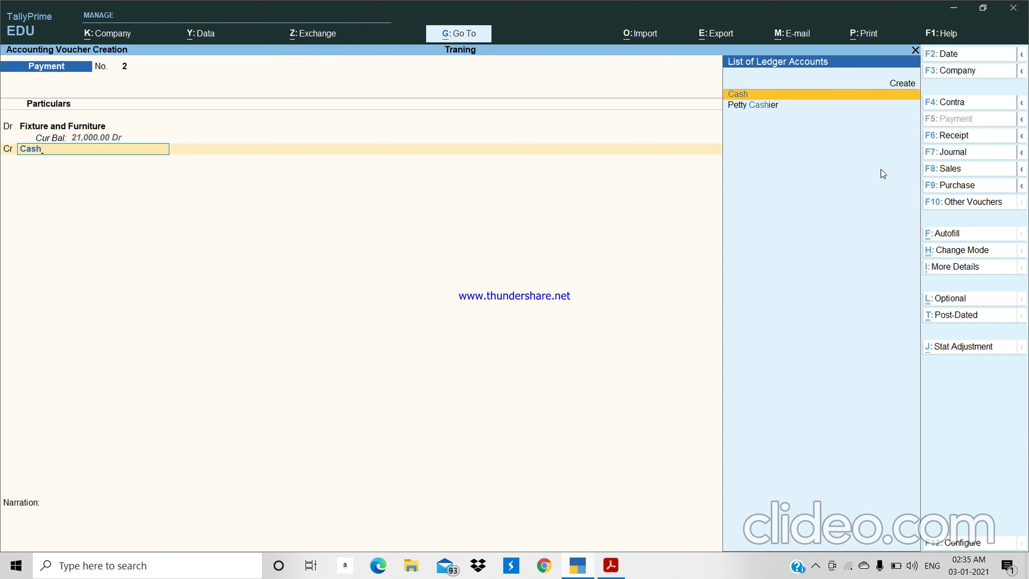
{"action": "key", "text": "Return"}
{"action": "key", "text": "Return"}
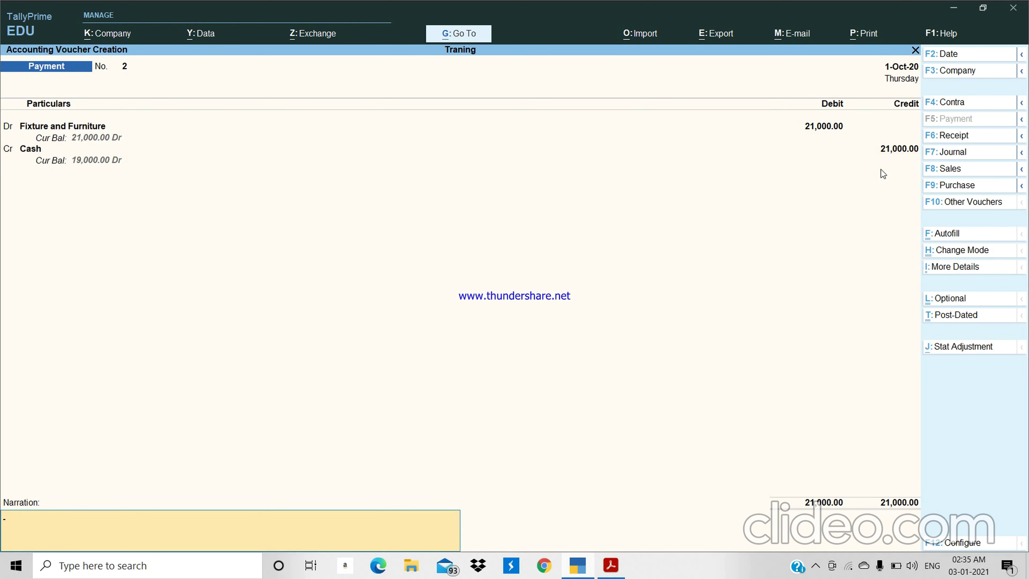
Step: Enter the narration "being furniture purchase for cash" and save the furniture payment voucher
{"action": "type", "text": "being furniture purchase for"}
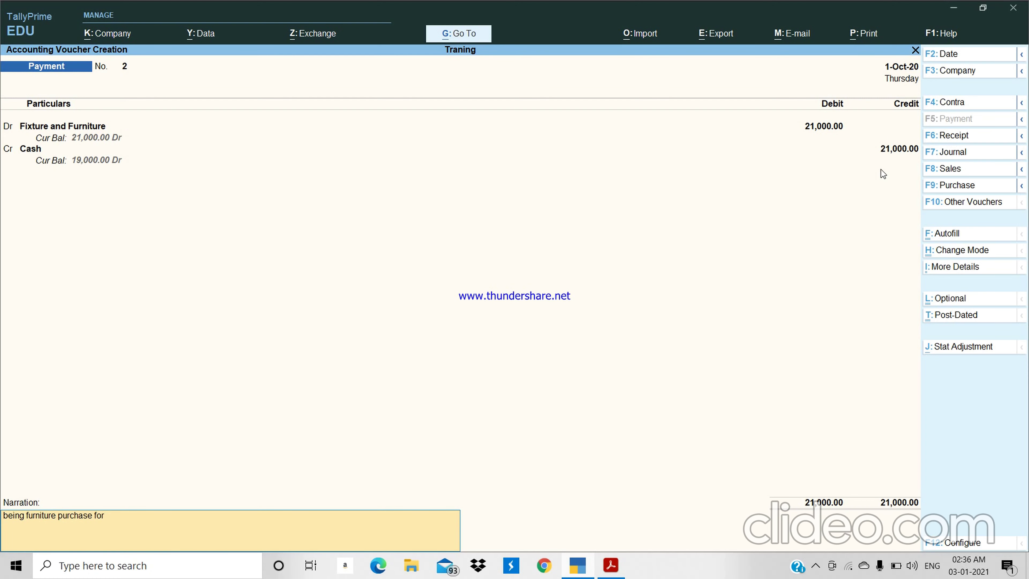
{"action": "type", "text": " cash\\"}
{"action": "key", "text": "Return"}
{"action": "key", "text": "Return"}
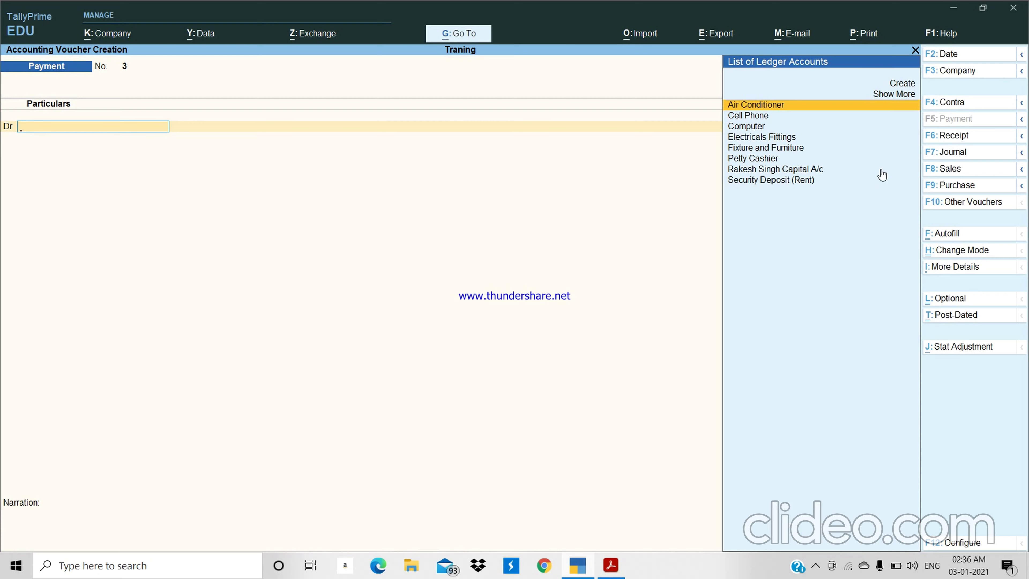
Step: Read the next transaction in the PDF exercise sheet and debit Air Conditioner with 12,000 in the new payment voucher
{"action": "key", "text": "alt+Tab"}
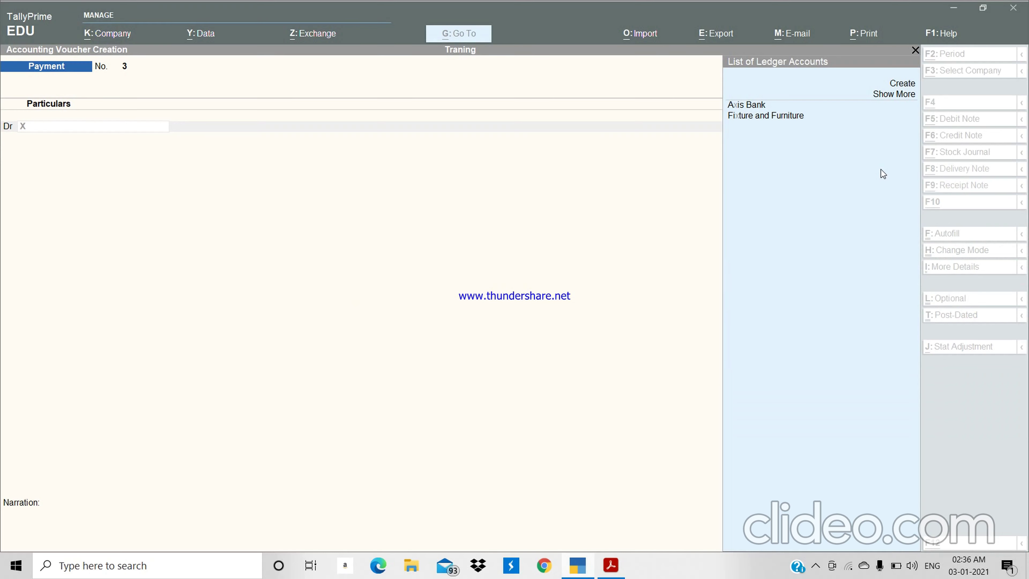
{"action": "left_click", "coordinate": [884, 173]}
{"action": "key", "text": "BackSpace"}
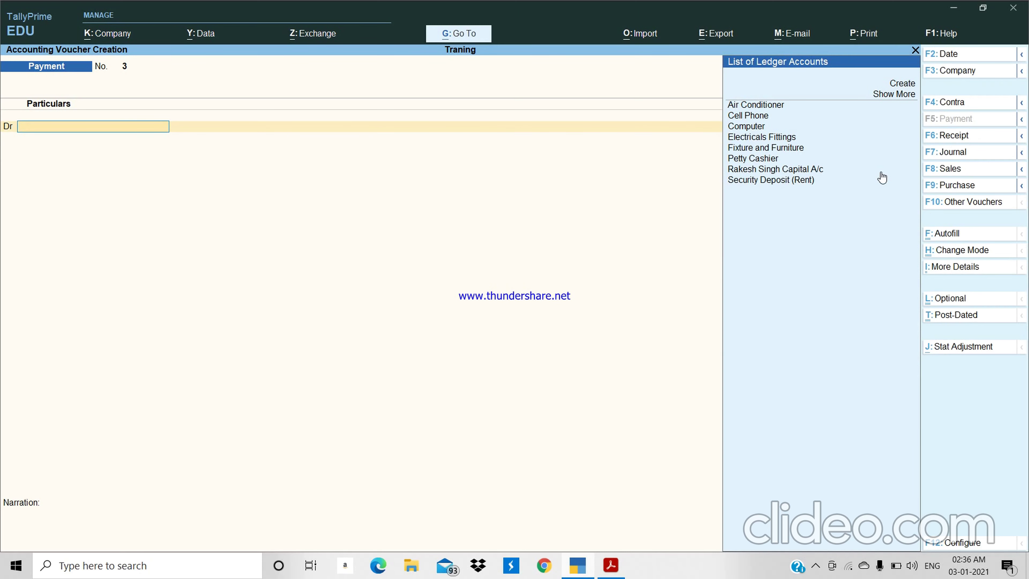
{"action": "key", "text": "alt+Tab"}
{"action": "key", "text": "alt+Tab"}
{"action": "type", "text": "a"}
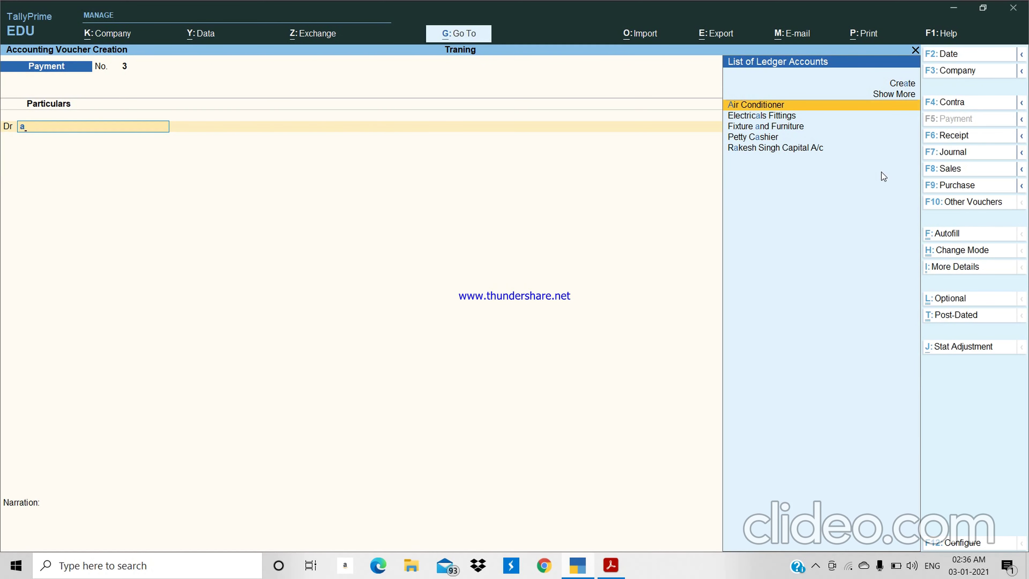
{"action": "key", "text": "Return"}
{"action": "key", "text": "alt+Tab"}
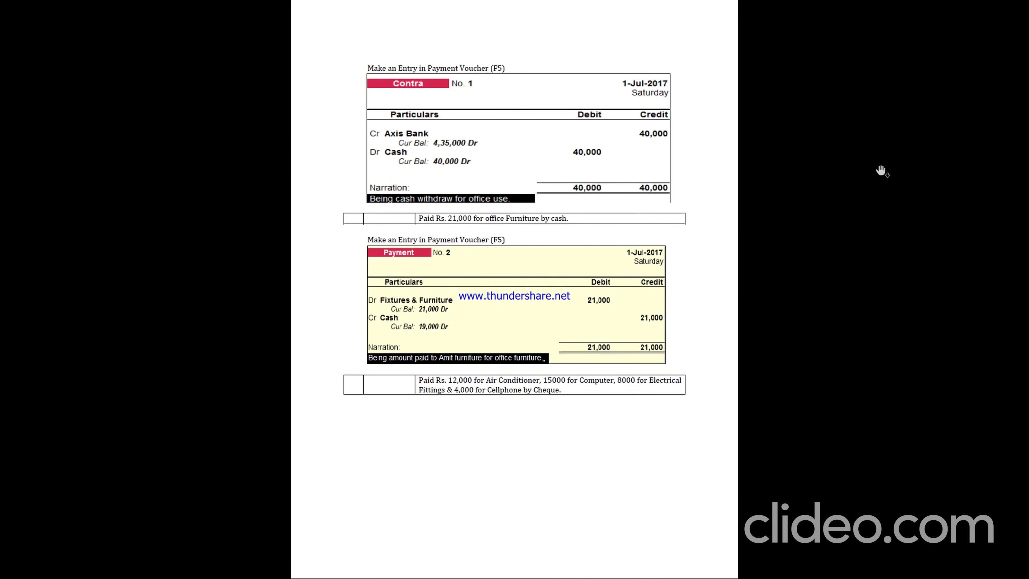
{"action": "key", "text": "alt+Tab"}
{"action": "type", "text": "12000"}
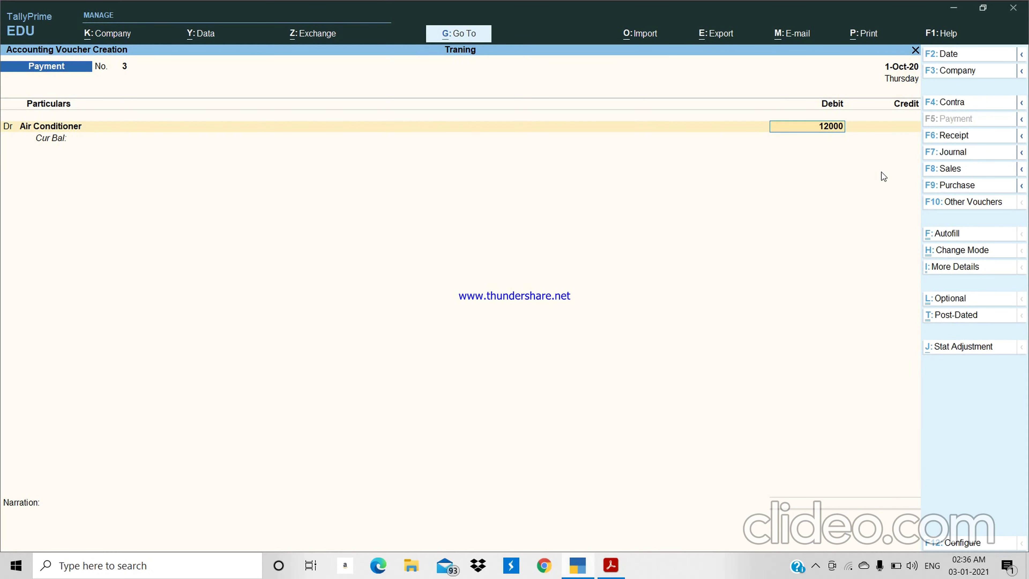
{"action": "key", "text": "Return"}
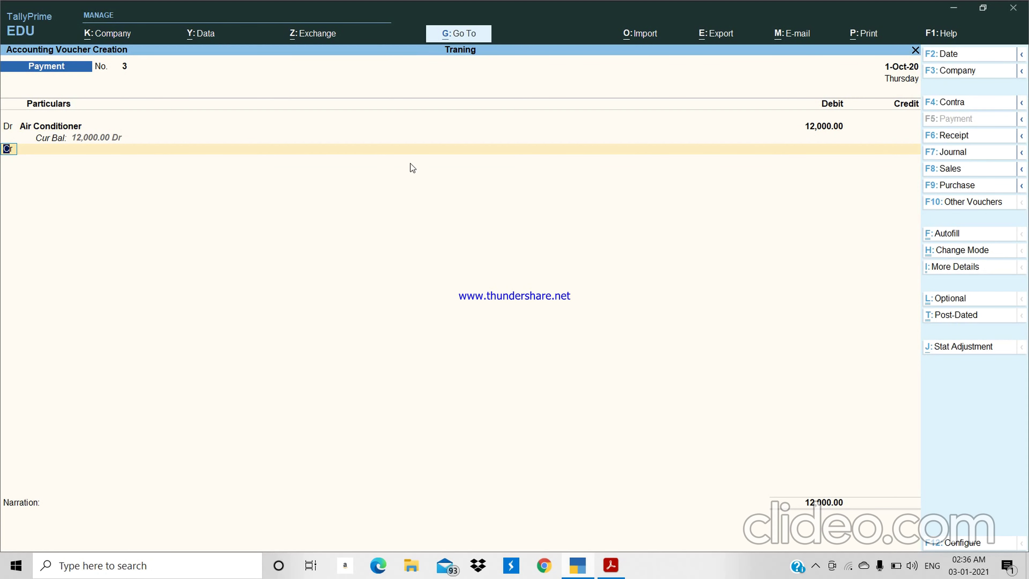
Step: Debit the Computer ledger with 15,000 in the payment voucher, checking the amount in the PDF exercise sheet
{"action": "type", "text": "d"}
{"action": "key", "text": "Return"}
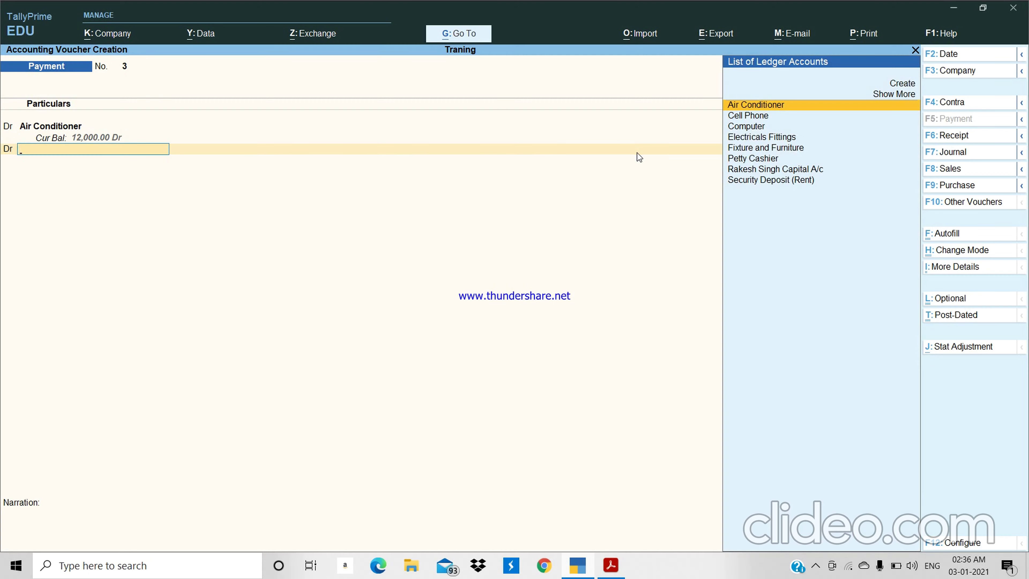
{"action": "key", "text": "alt+Tab"}
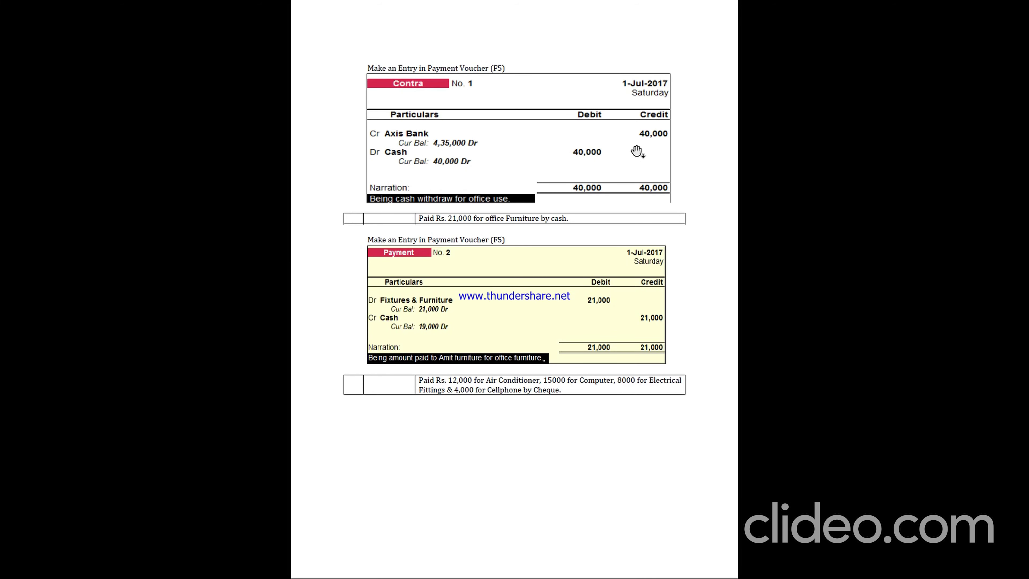
{"action": "key", "text": "alt+Tab"}
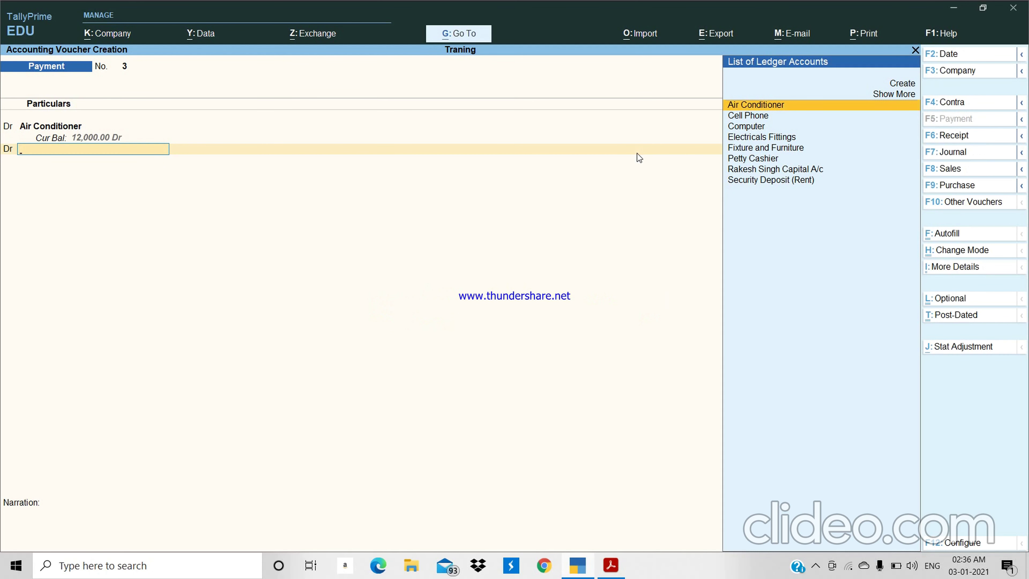
{"action": "type", "text": "Com"}
{"action": "key", "text": "Return"}
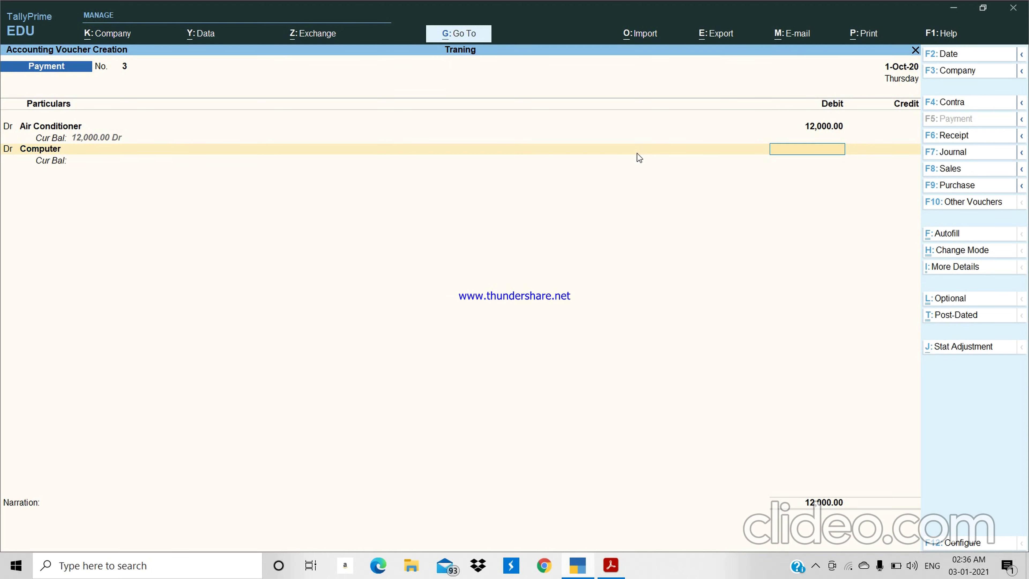
{"action": "key", "text": "alt+Tab"}
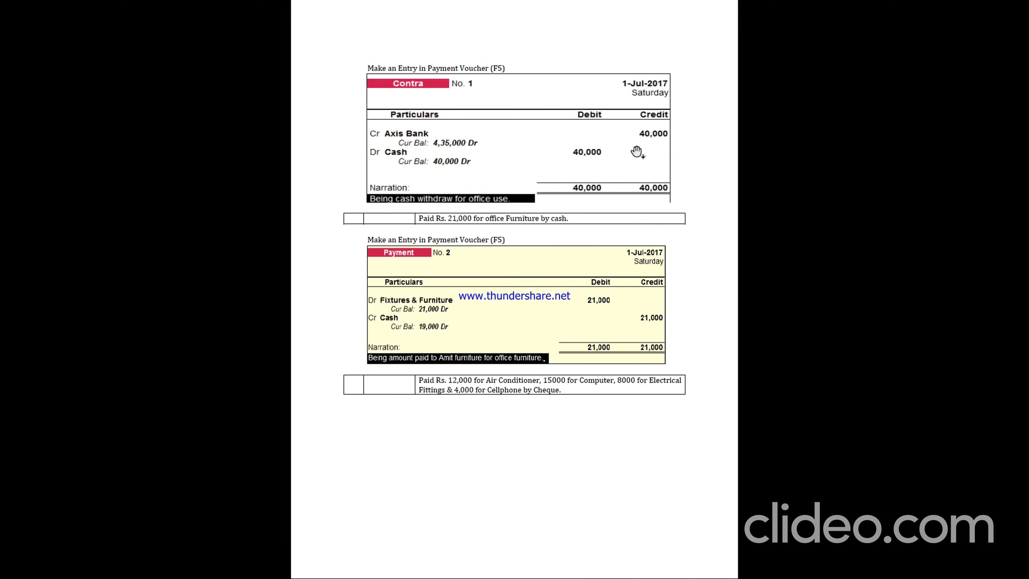
{"action": "key", "text": "alt+Tab"}
{"action": "type", "text": "15000"}
{"action": "key", "text": "Return"}
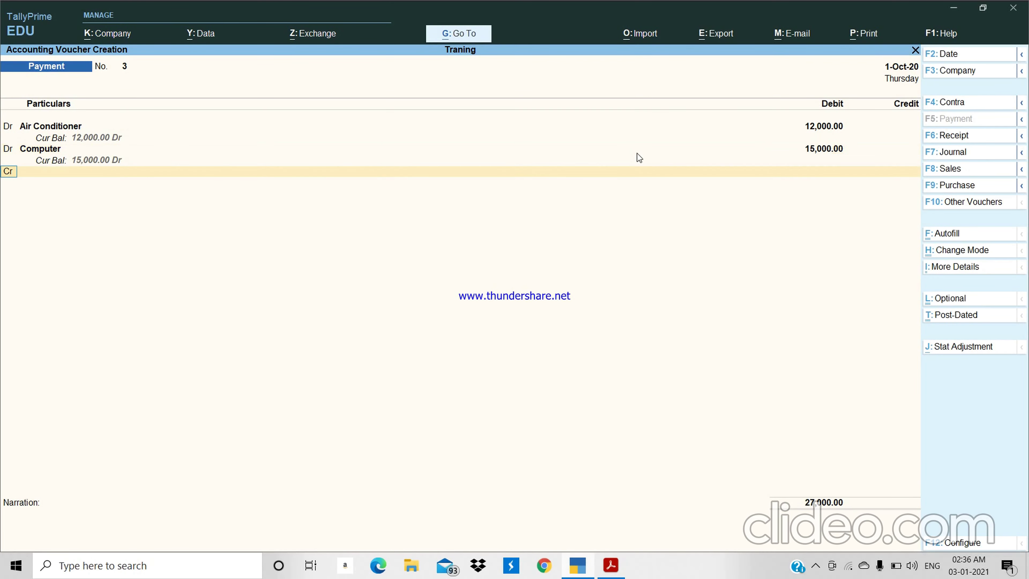
Step: Consult the PDF exercise sheet and add a debit line for Electricals Fittings with 80,000 in the payment voucher
{"action": "key", "text": "alt+Tab"}
{"action": "key", "text": "alt+Tab"}
{"action": "key", "text": "Return"}
{"action": "key", "text": "alt+Tab"}
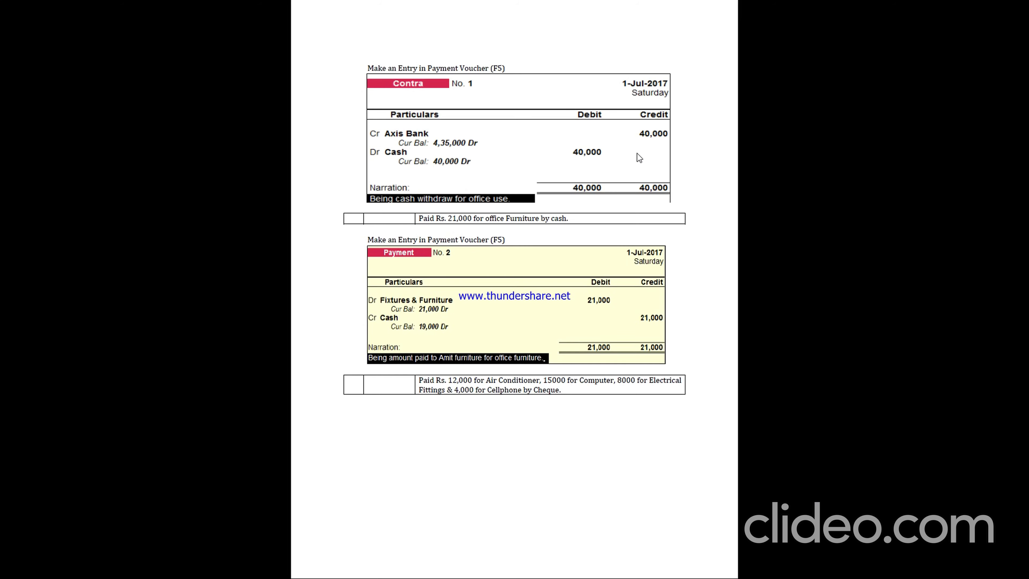
{"action": "key", "text": "alt+Tab"}
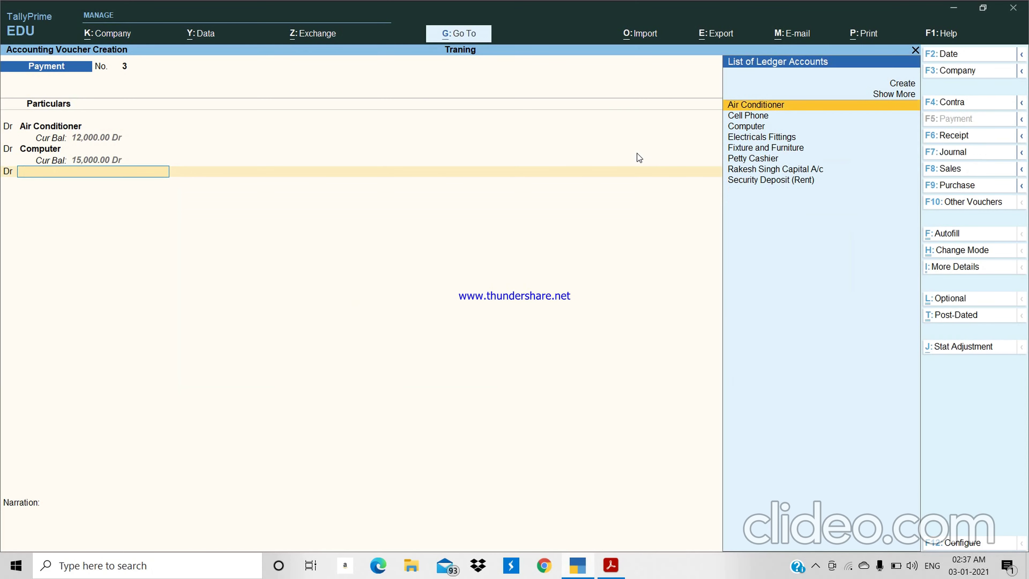
{"action": "type", "text": "Ele"}
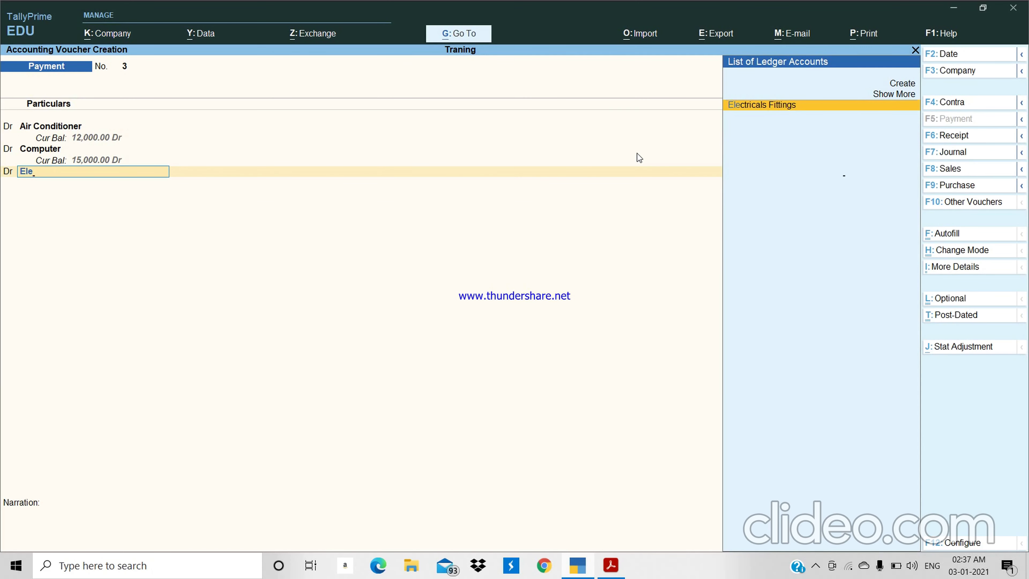
{"action": "key", "text": "Return"}
{"action": "key", "text": "alt+Tab"}
{"action": "key", "text": "alt+Tab"}
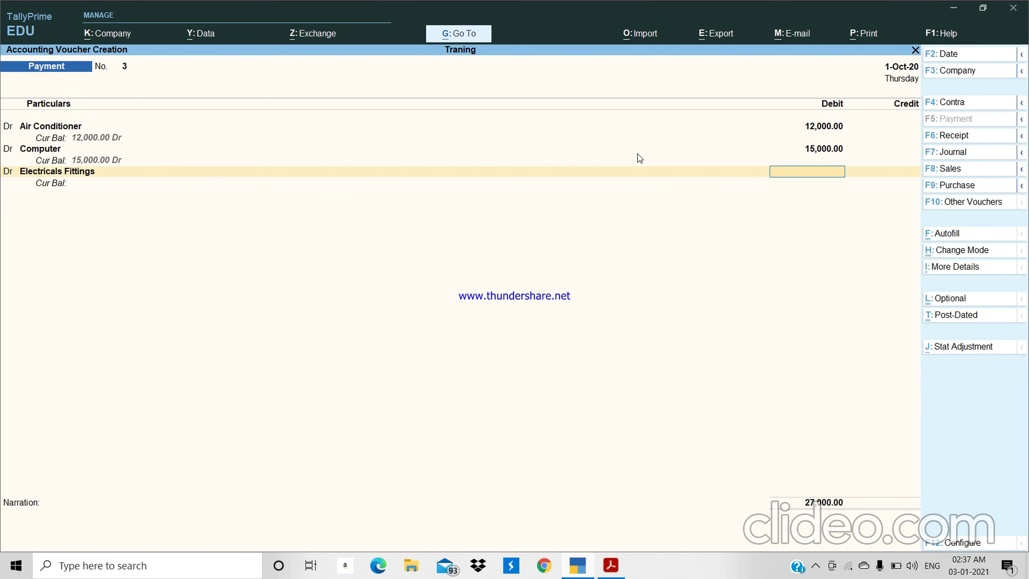
{"action": "type", "text": "80000"}
{"action": "key", "text": "Return"}
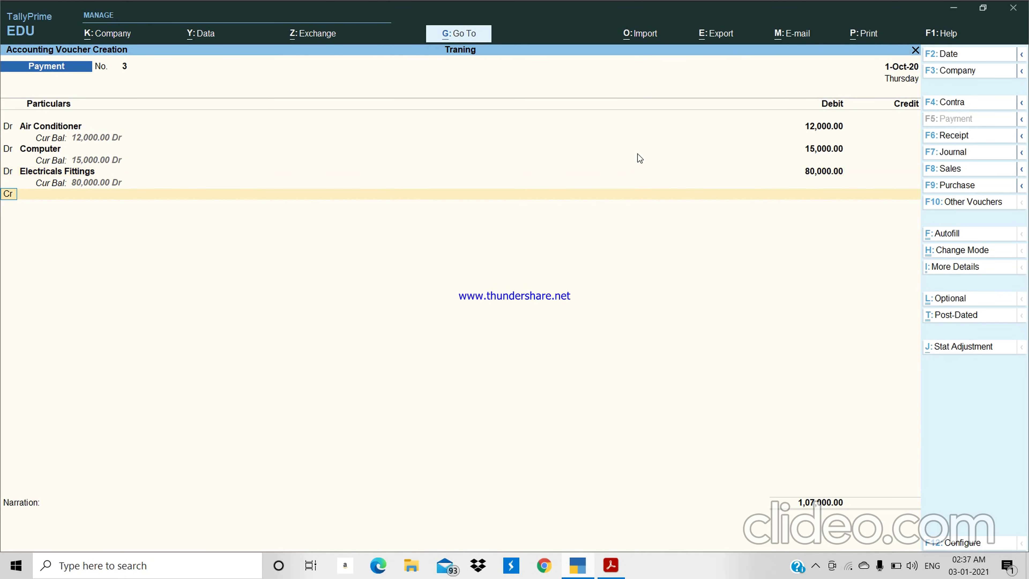
Step: Correct the Electricals Fittings debit amount to 8,000
{"action": "key", "text": "BackSpace"}
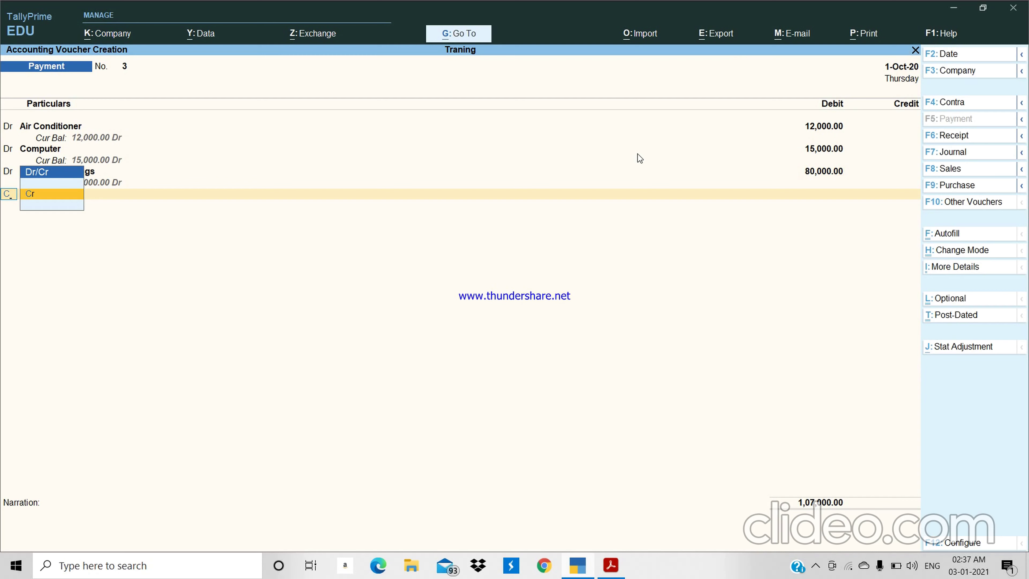
{"action": "key", "text": "BackSpace"}
{"action": "key", "text": "BackSpace"}
{"action": "type", "text": "8000"}
{"action": "key", "text": "Return"}
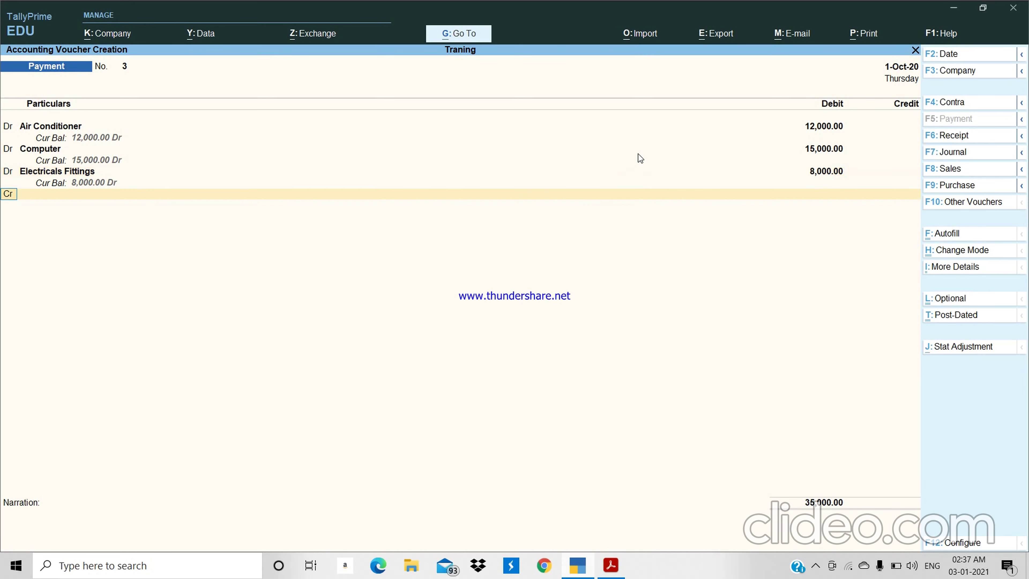
Step: Debit the Cell Phone ledger with 4,000 in the payment voucher
{"action": "key", "text": "Return"}
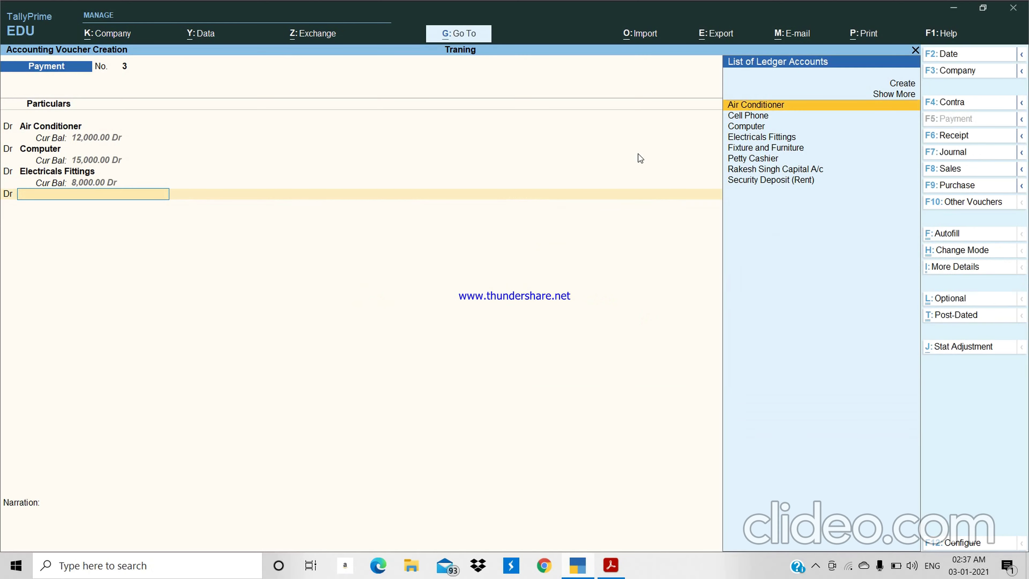
{"action": "type", "text": "Cell"}
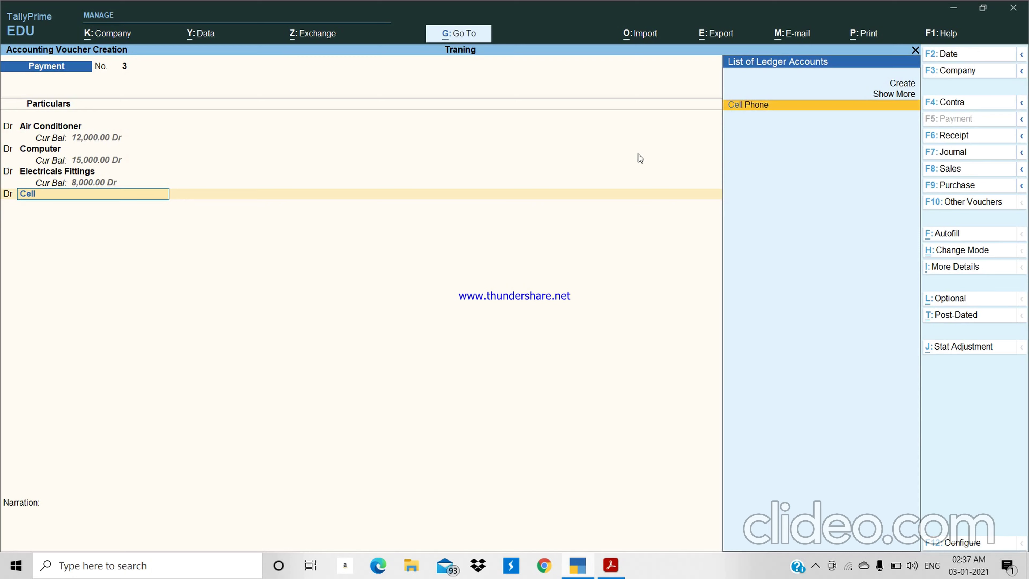
{"action": "key", "text": "Return"}
{"action": "type", "text": "4,"}
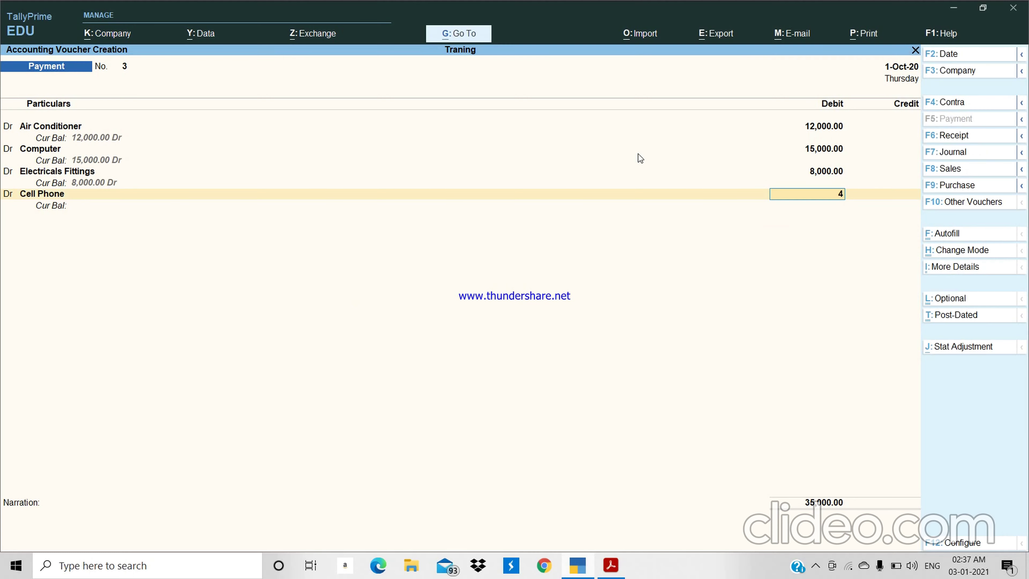
{"action": "type", "text": "000"}
{"action": "key", "text": "Return"}
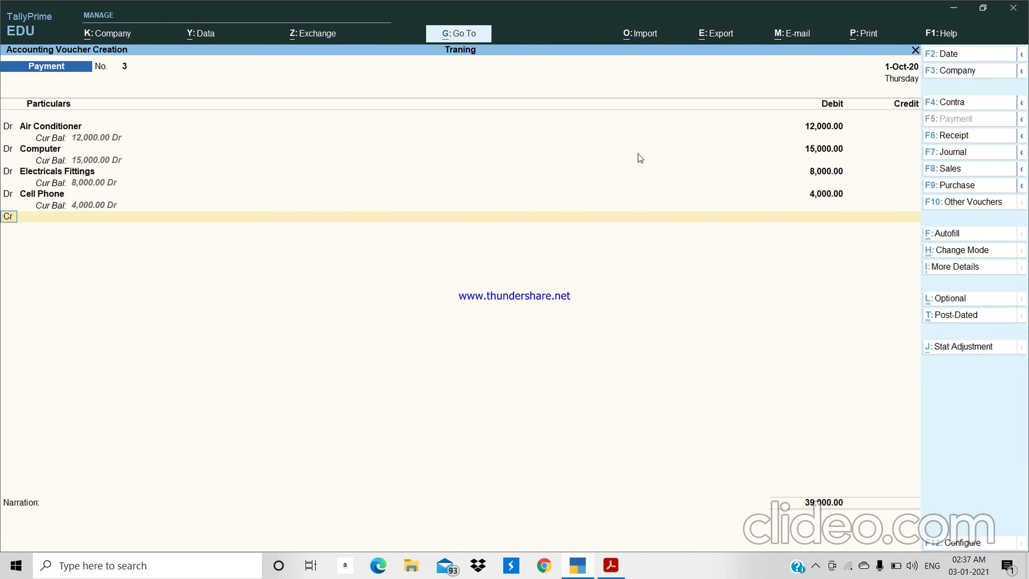
Step: Credit Axis Bank with 39,000 to balance the equipment payment and accept its bank details with the default values
{"action": "key", "text": "Return"}
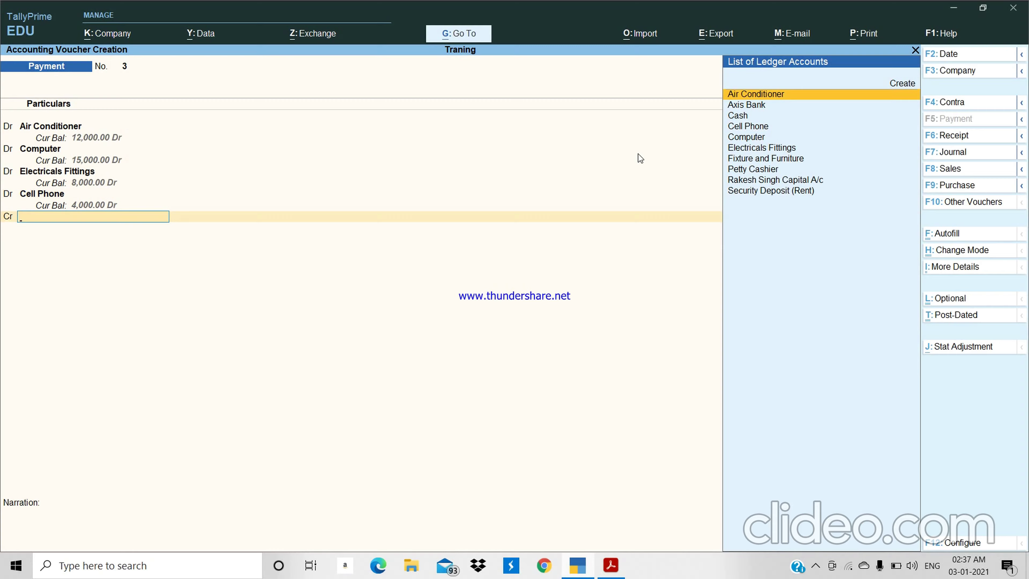
{"action": "key", "text": "alt+Tab"}
{"action": "key", "text": "alt+Tab"}
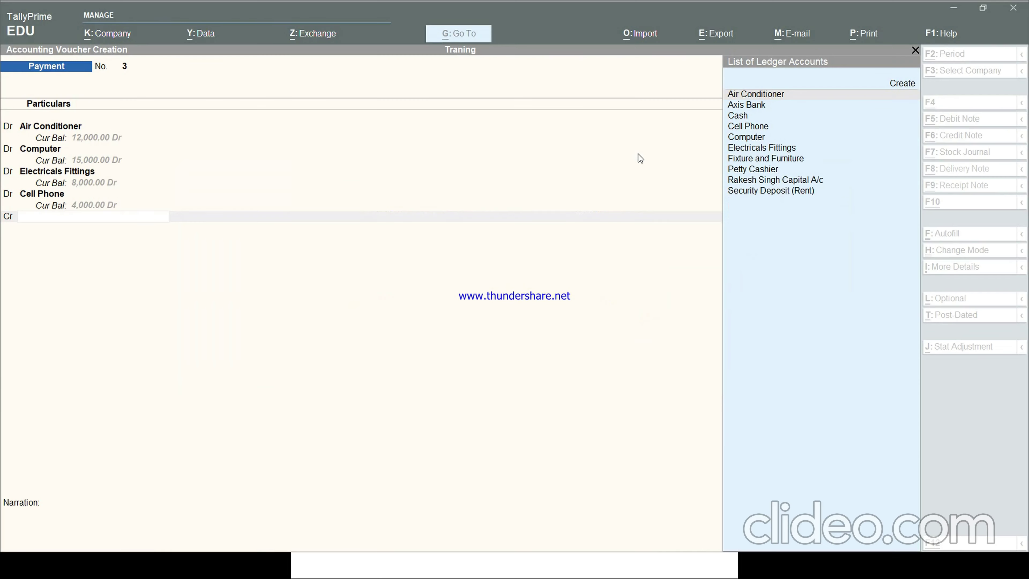
{"action": "type", "text": "Axis"}
{"action": "key", "text": "Return"}
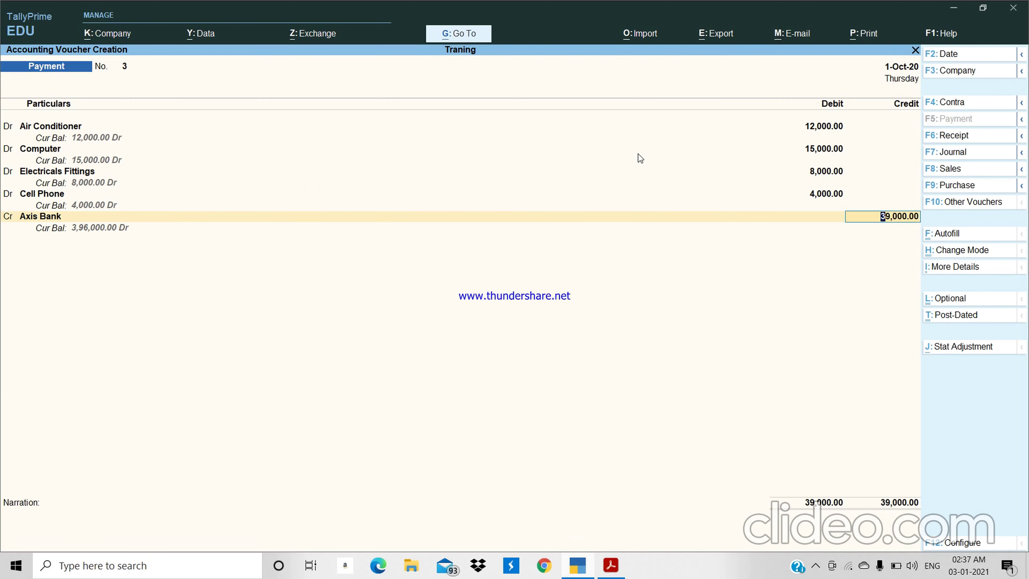
{"action": "key", "text": "Return"}
{"action": "key", "text": "Return"}
{"action": "key", "text": "Return"}
{"action": "key", "text": "Return"}
{"action": "key", "text": "Return"}
{"action": "key", "text": "Return"}
{"action": "key", "text": "Escape"}
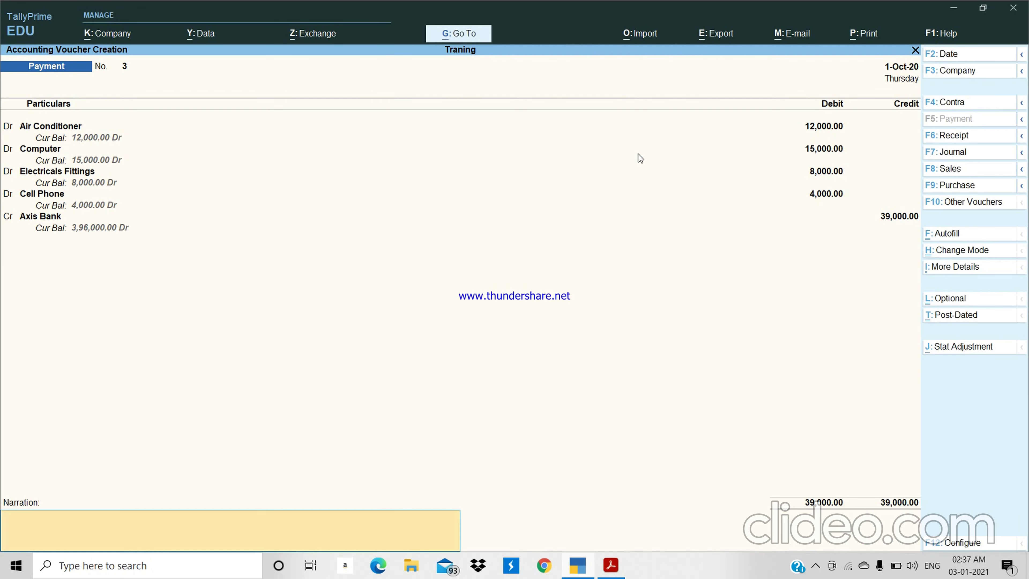
Step: Enter the narration "Being fixed assets purchased" and save the equipment payment voucher
{"action": "type", "text": "Being fixed assets purchased"}
{"action": "key", "text": "Return"}
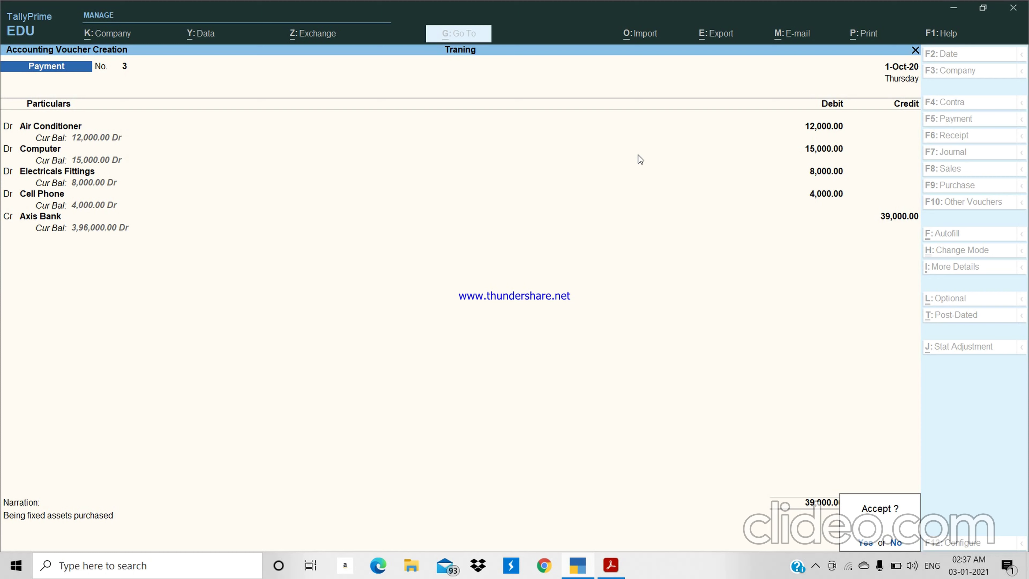
{"action": "key", "text": "Return"}
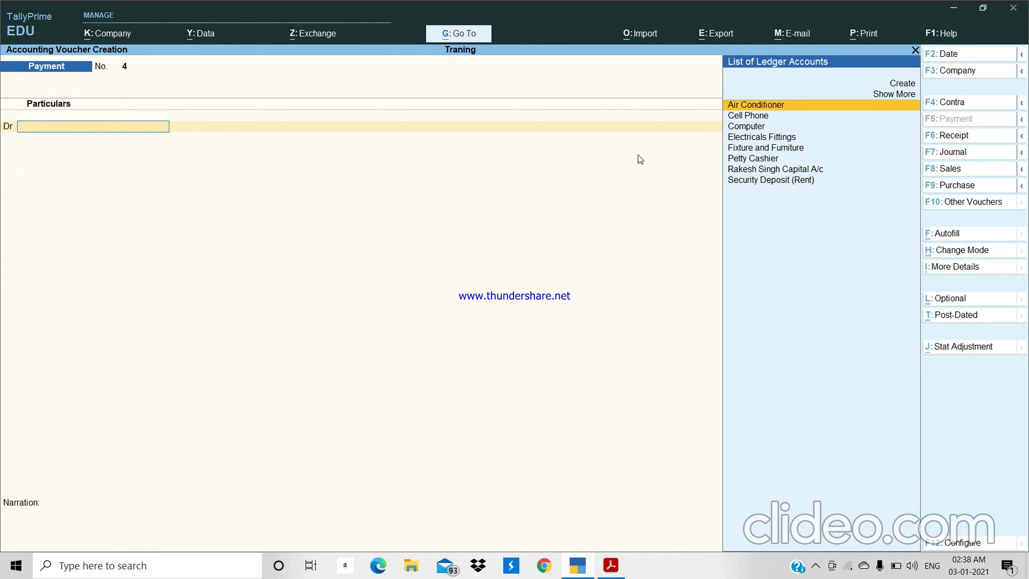
Step: Look through the PDF exercise sheet for the petty cashier payment and the following GST purchase instructions
{"action": "key", "text": "alt+Tab"}
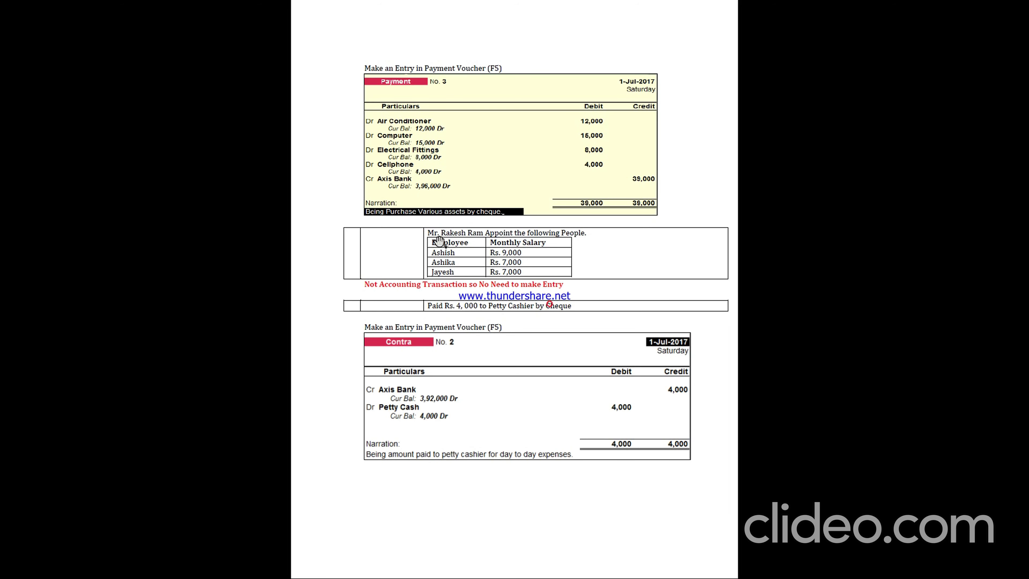
{"action": "scroll", "coordinate": [444, 246], "scroll_direction": "down", "scroll_amount": 5}
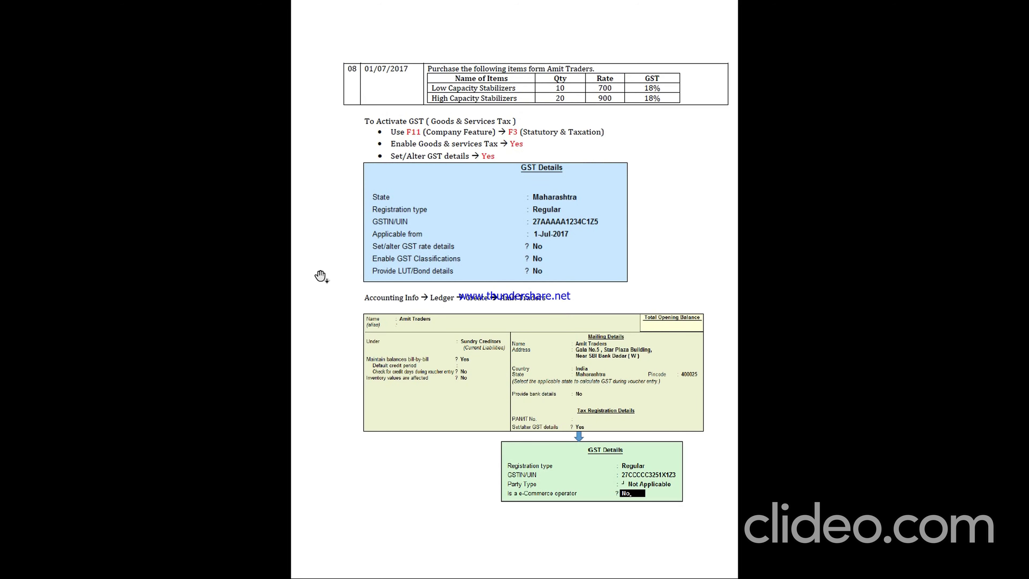
{"action": "scroll", "coordinate": [380, 40], "scroll_direction": "down", "scroll_amount": 5}
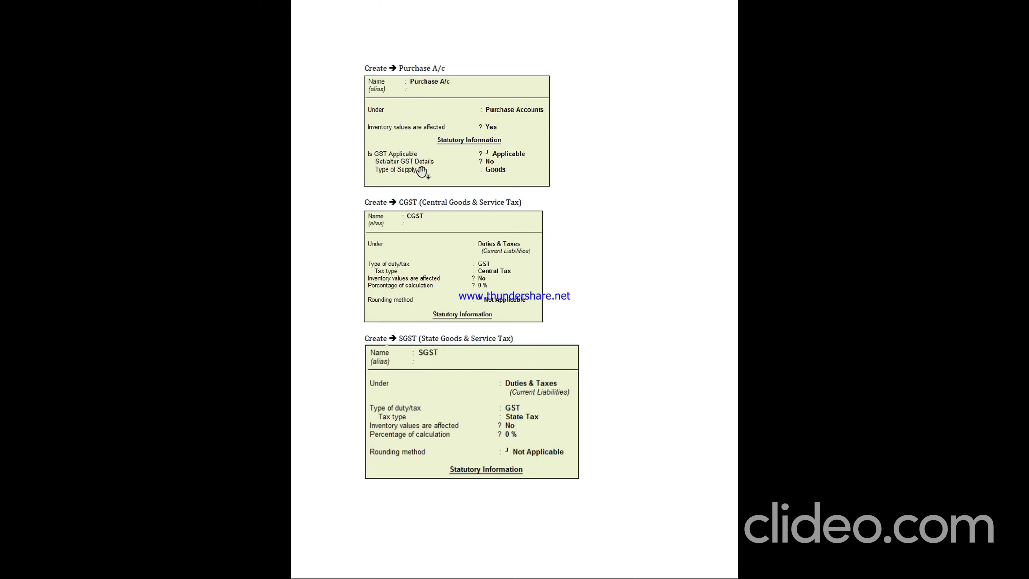
{"action": "scroll", "coordinate": [421, 171], "scroll_direction": "up", "scroll_amount": 10}
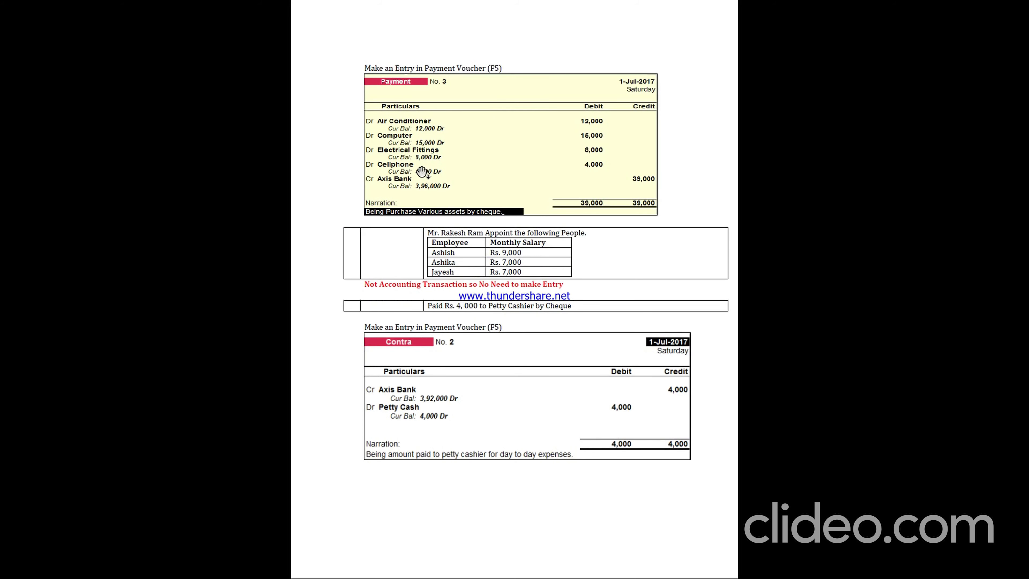
{"action": "scroll", "coordinate": [433, 276], "scroll_direction": "down", "scroll_amount": 10}
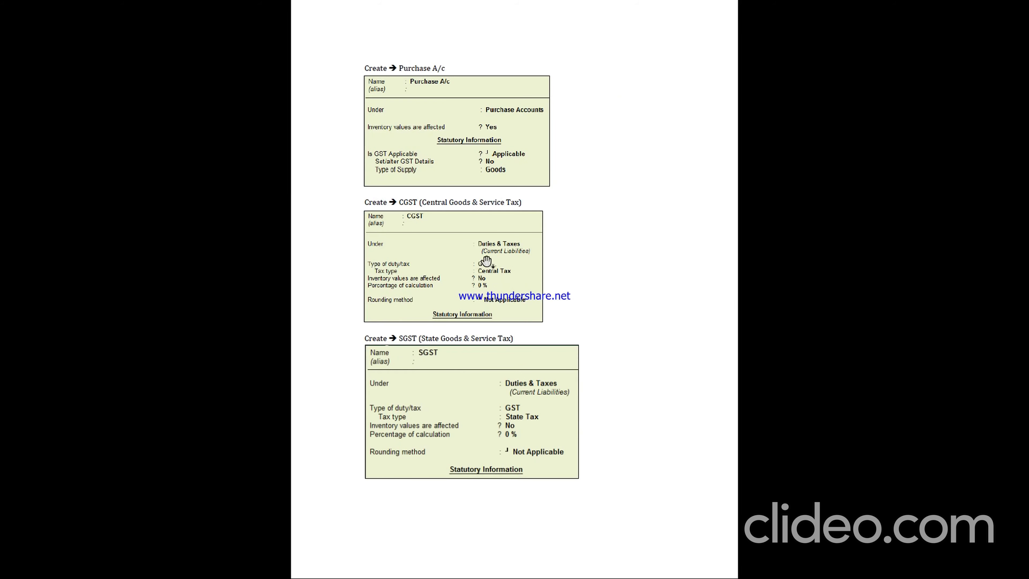
{"action": "scroll", "coordinate": [486, 261], "scroll_direction": "up", "scroll_amount": 10}
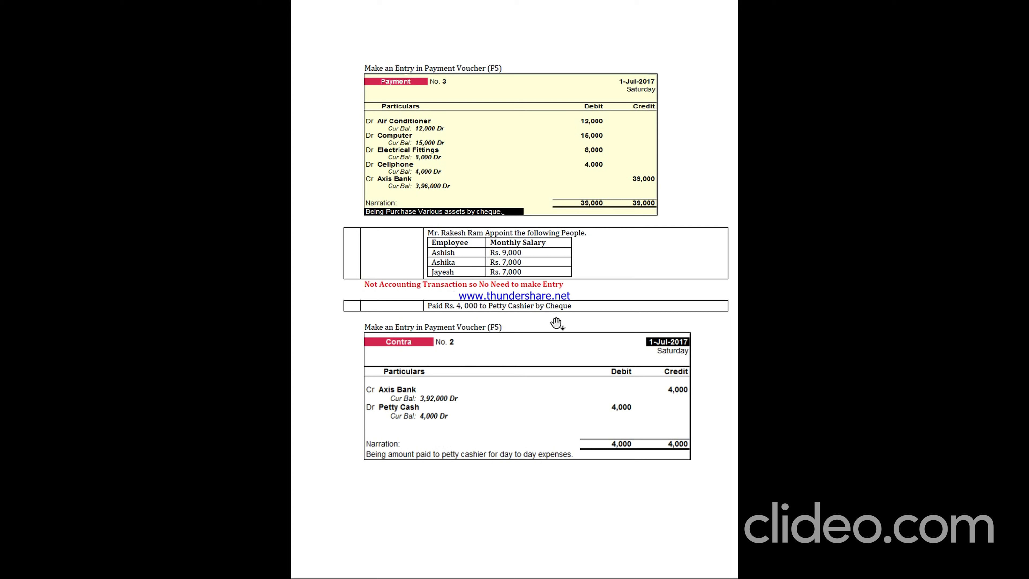
Step: Open a contra voucher in TallyPrime to check which ledgers it offers, and return to the Gateway of Tally without recording it
{"action": "key", "text": "alt+Tab"}
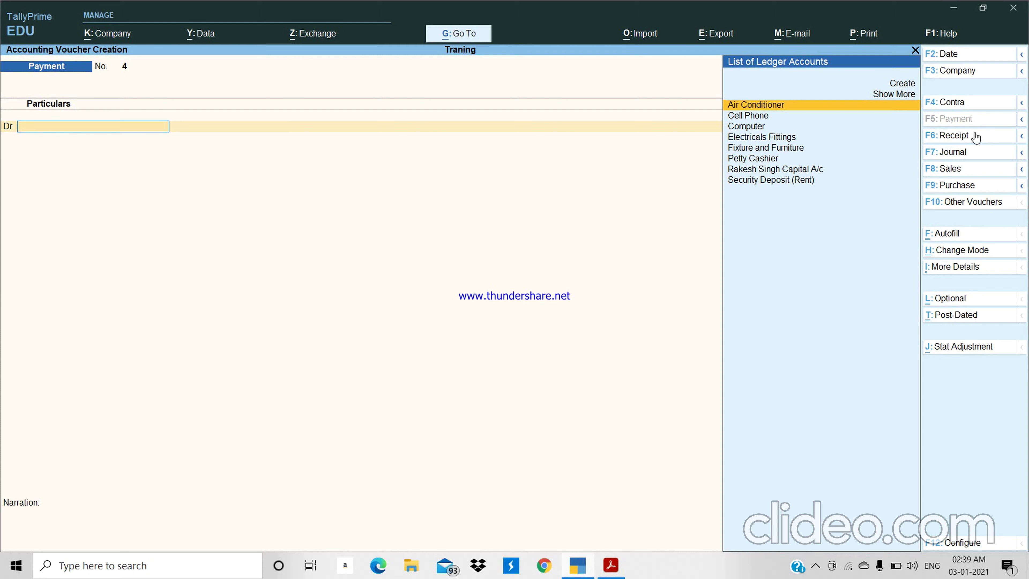
{"action": "left_click", "coordinate": [967, 102]}
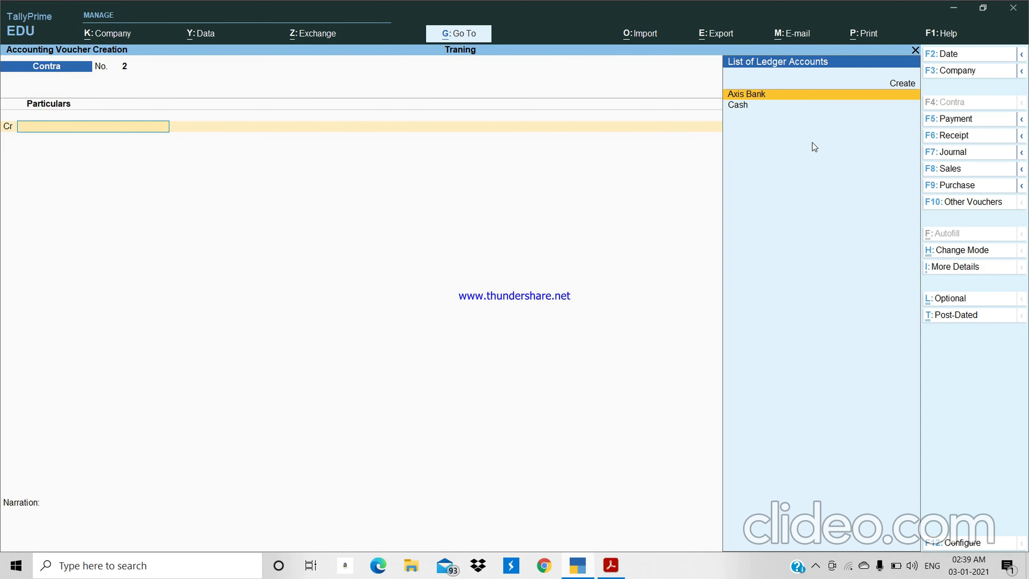
{"action": "key", "text": "Escape"}
{"action": "key", "text": "Escape"}
{"action": "key", "text": "Escape"}
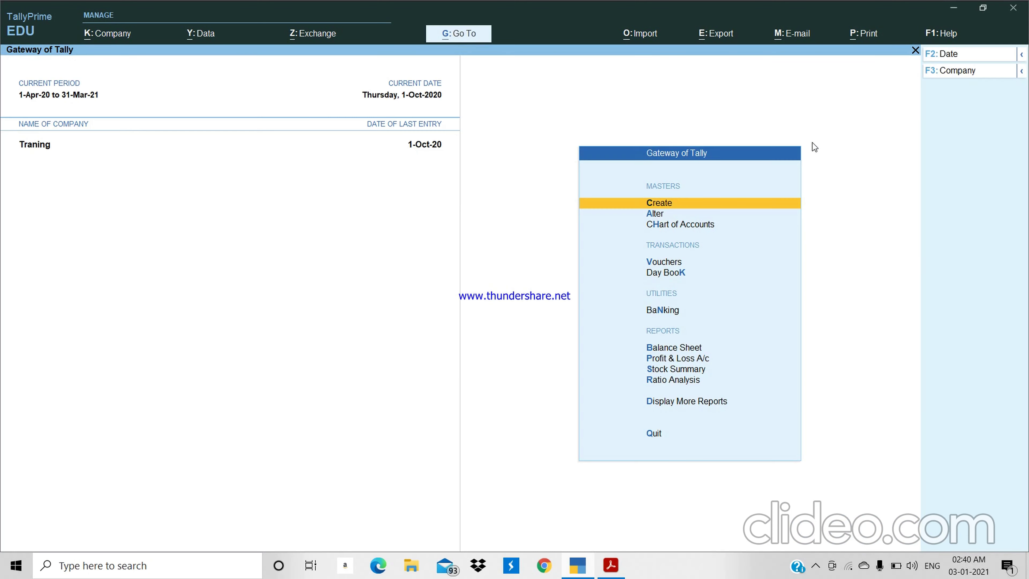
Step: View the Petty Cashier ledger in the account books and return to the list of further reports
{"action": "key", "text": "d"}
{"action": "key", "text": "a"}
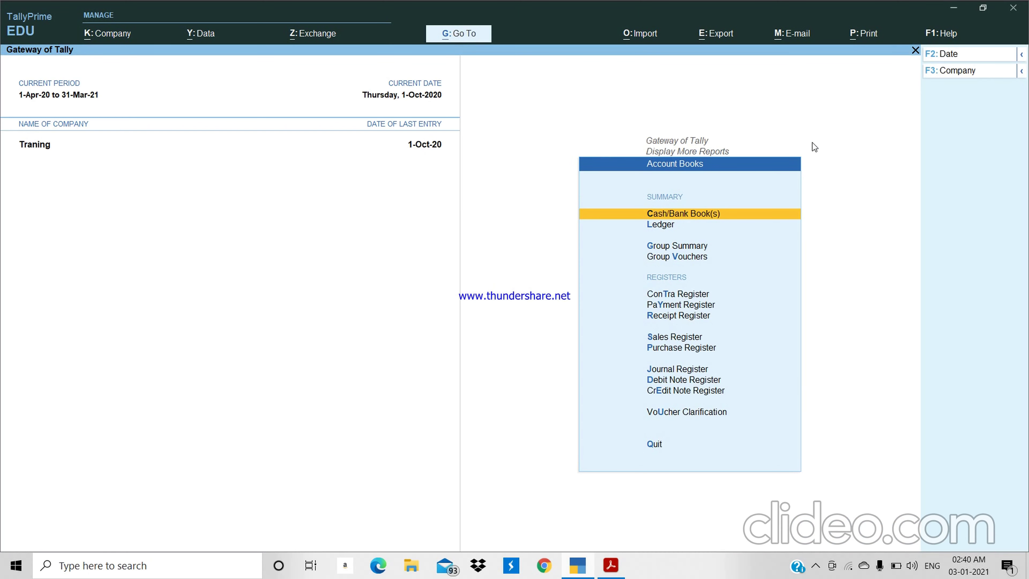
{"action": "key", "text": "l"}
{"action": "key", "text": "Down"}
{"action": "key", "text": "Down"}
{"action": "key", "text": "Down"}
{"action": "key", "text": "Down"}
{"action": "key", "text": "Down"}
{"action": "key", "text": "Down"}
{"action": "key", "text": "Down"}
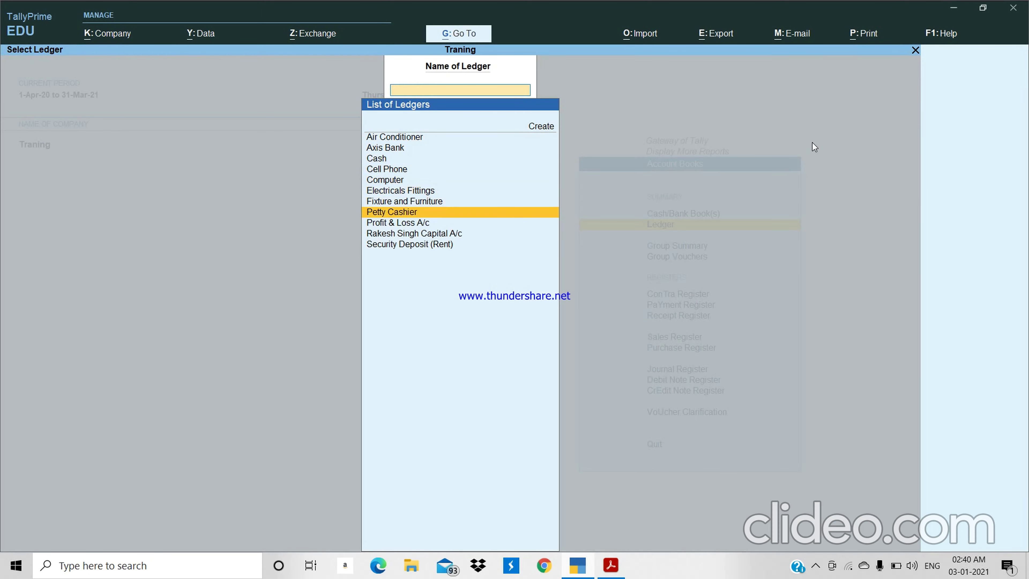
{"action": "key", "text": "Return"}
{"action": "key", "text": "Escape"}
{"action": "key", "text": "Escape"}
{"action": "key", "text": "Up"}
{"action": "key", "text": "Escape"}
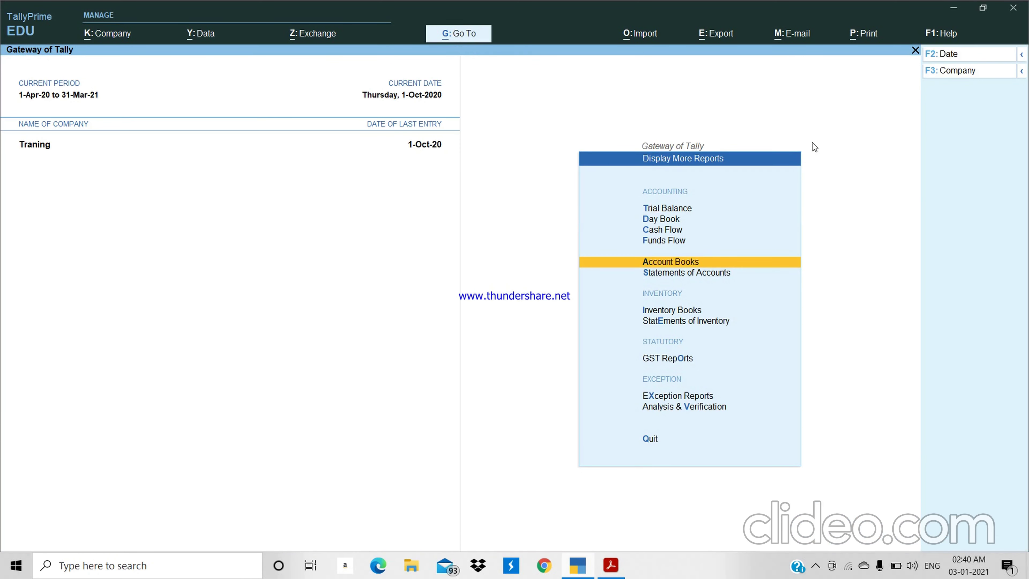
{"action": "key", "text": "Escape"}
{"action": "type", "text": "ca"}
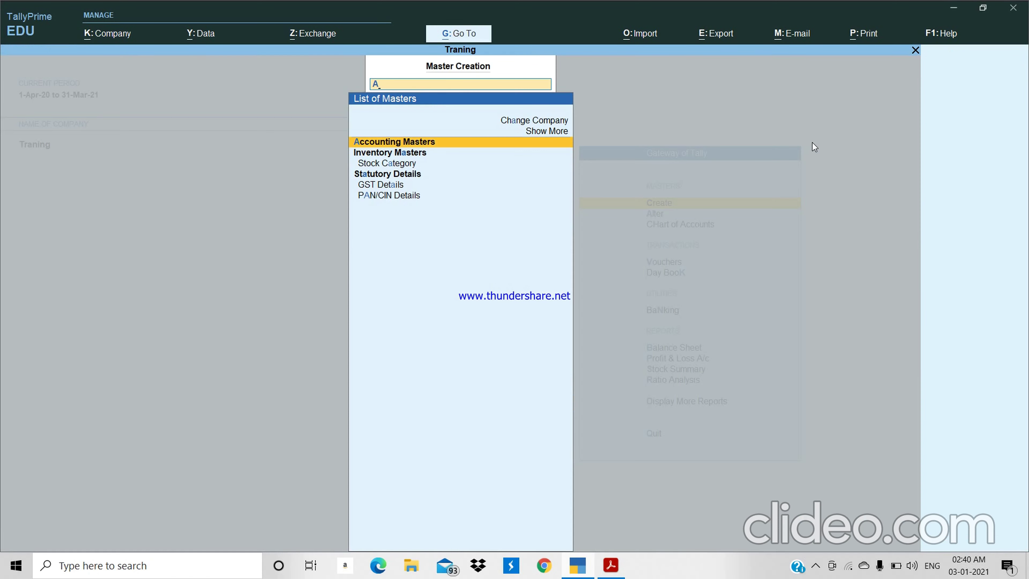
{"action": "key", "text": "BackSpace"}
{"action": "type", "text": "a"}
{"action": "key", "text": "BackSpace"}
{"action": "key", "text": "Down"}
{"action": "key", "text": "Escape"}
Step: Open the Petty Cashier ledger for alteration from the company's list of ledgers
{"action": "key", "text": "a"}
{"action": "key", "text": "Down"}
{"action": "key", "text": "Return"}
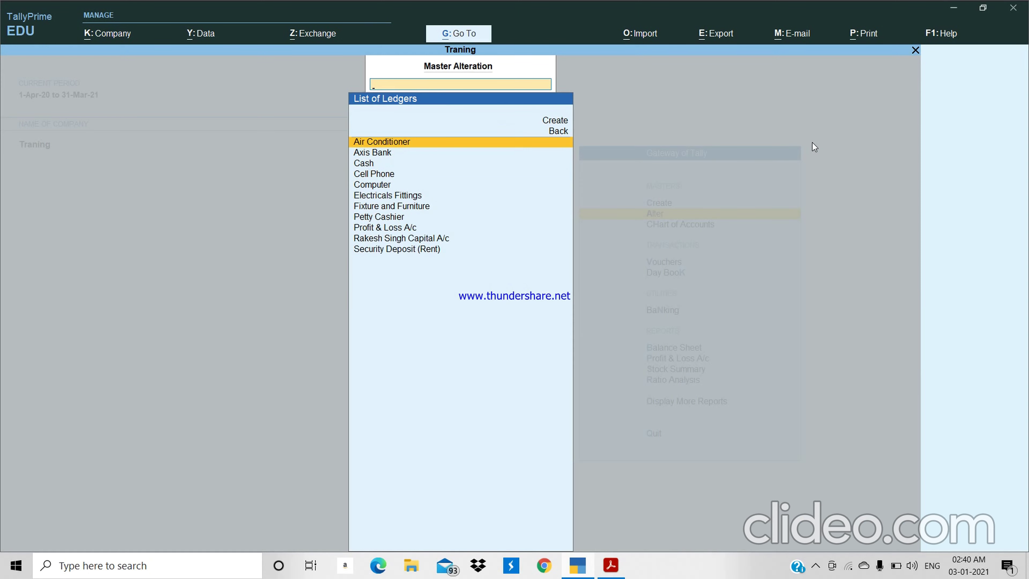
{"action": "key", "text": "Down"}
{"action": "key", "text": "Down"}
{"action": "key", "text": "Down"}
{"action": "key", "text": "Down"}
{"action": "key", "text": "Down"}
{"action": "key", "text": "Down"}
{"action": "key", "text": "Down"}
{"action": "key", "text": "Down"}
{"action": "key", "text": "Up"}
{"action": "key", "text": "Return"}
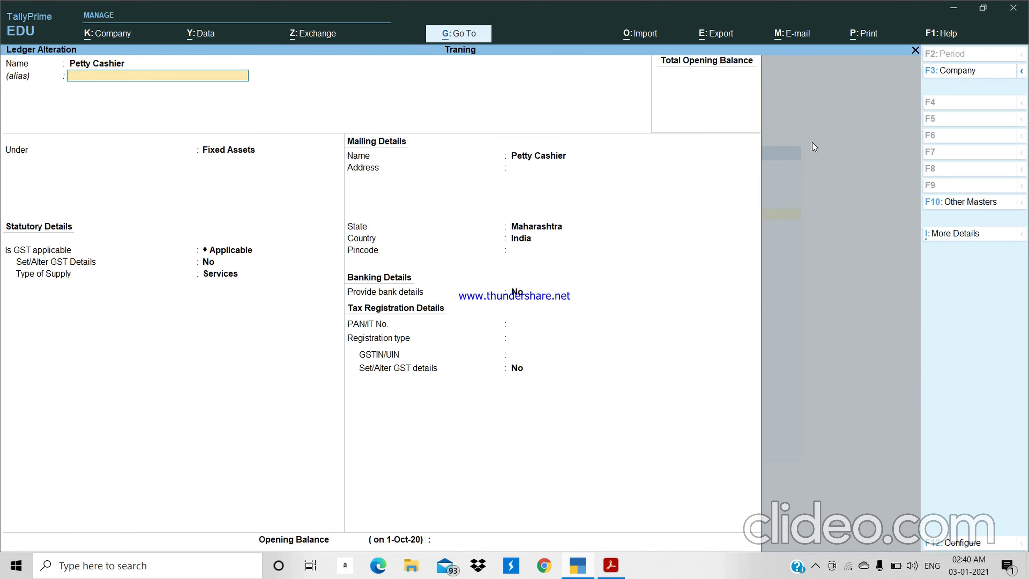
Step: Set the Petty Cashier ledger's group to Cash-in-Hand, save the ledger and return to the Gateway of Tally
{"action": "key", "text": "Return"}
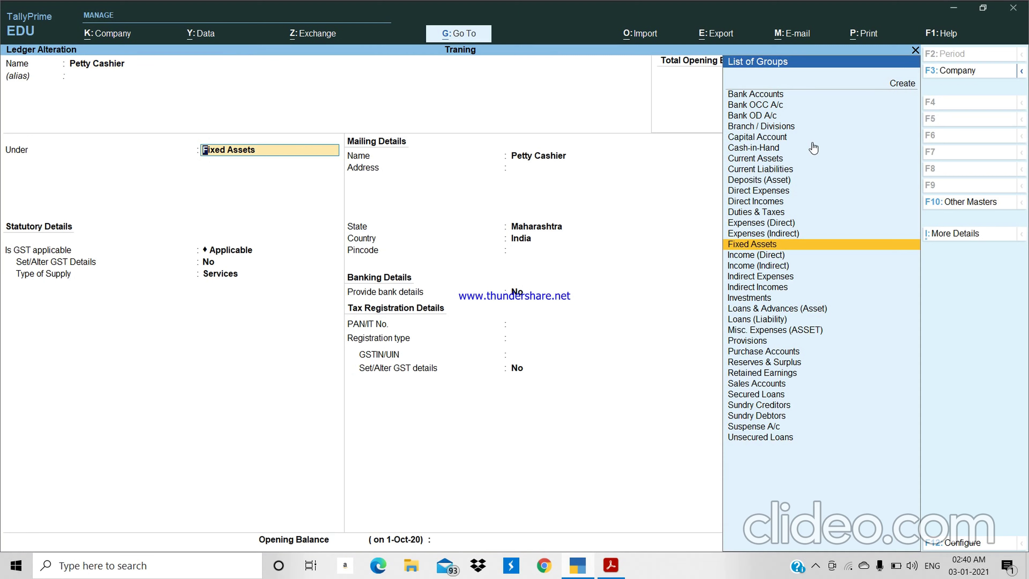
{"action": "type", "text": "Cash"}
{"action": "key", "text": "Return"}
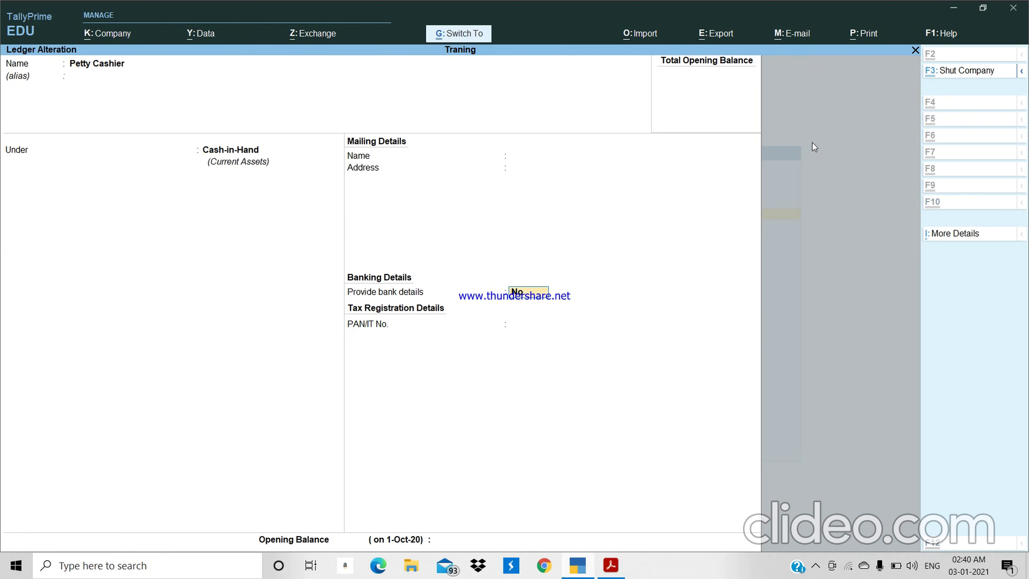
{"action": "key", "text": "ctrl+a"}
{"action": "key", "text": "Escape"}
{"action": "key", "text": "Escape"}
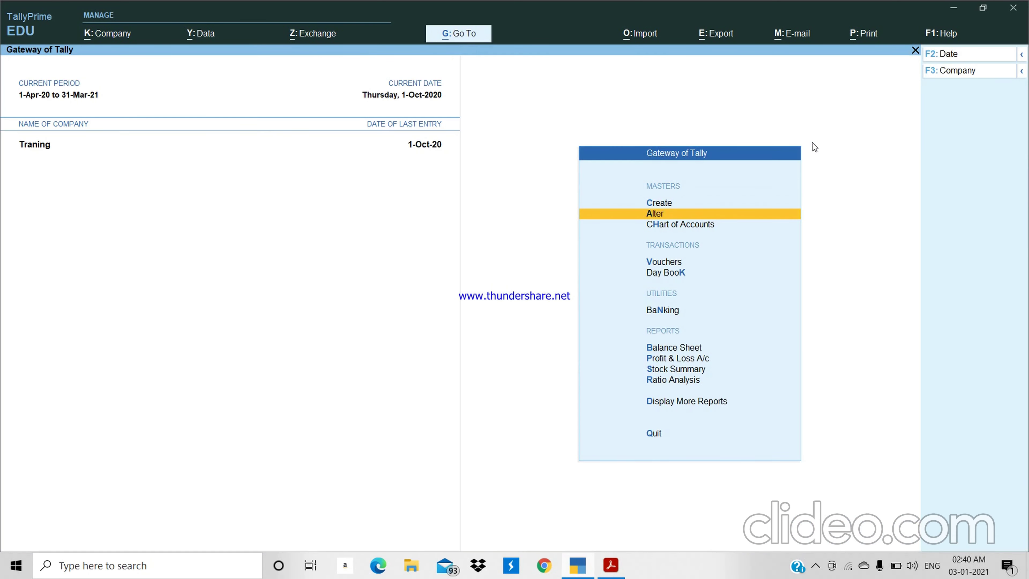
Step: Start a new contra voucher and choose Petty Cashier as the credited ledger
{"action": "key", "text": "Down"}
{"action": "key", "text": "Down"}
{"action": "key", "text": "Down"}
{"action": "key", "text": "Up"}
{"action": "key", "text": "Return"}
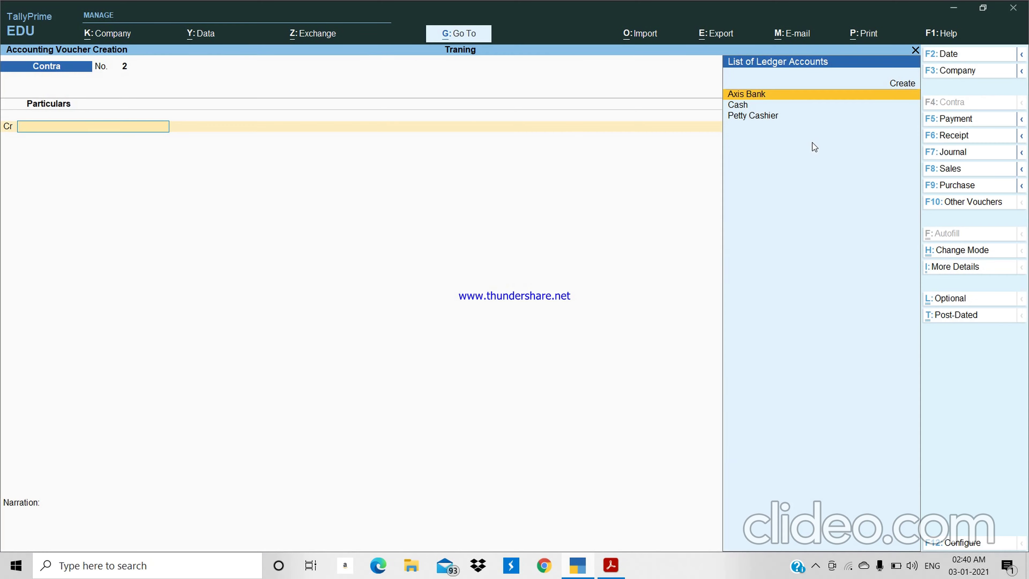
{"action": "key", "text": "Down"}
{"action": "key", "text": "Down"}
{"action": "key", "text": "Return"}
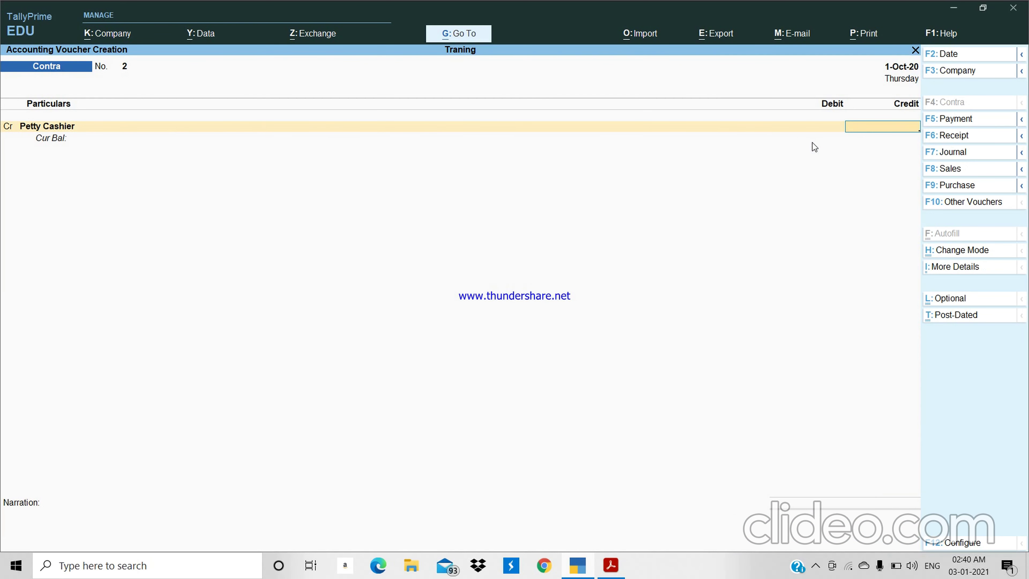
Step: Check the entry in the PDF sheet, then change the credited ledger to Axis Bank for 4,000, allocated as a cheque dated 1-Oct-20
{"action": "key", "text": "alt+Tab"}
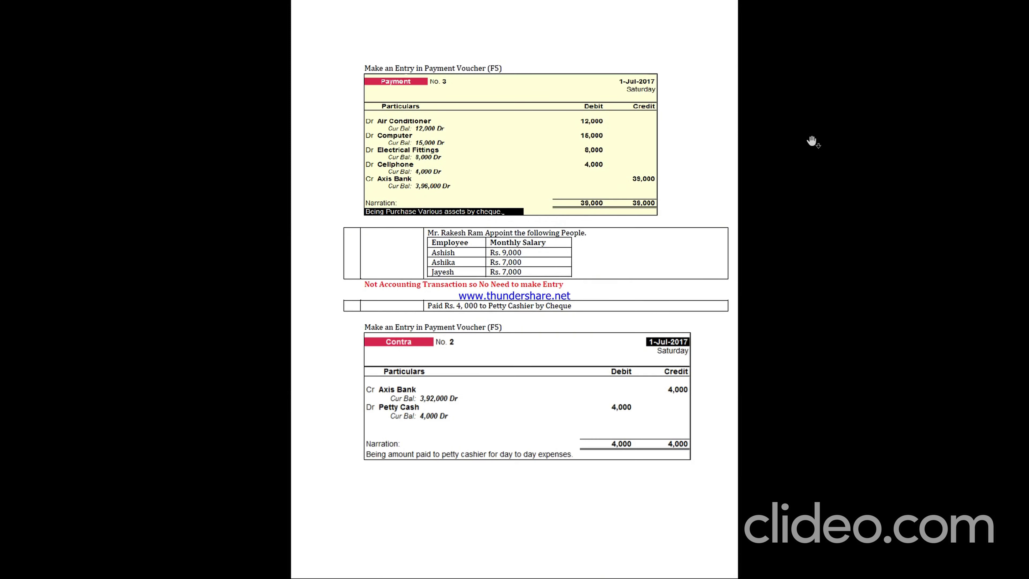
{"action": "key", "text": "alt+Tab"}
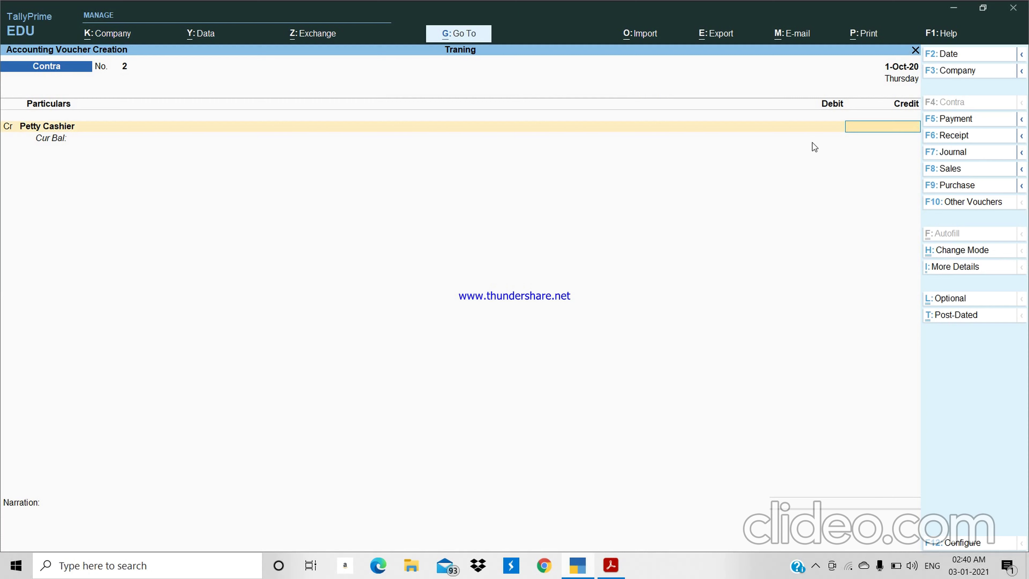
{"action": "key", "text": "BackSpace"}
{"action": "type", "text": "Ax"}
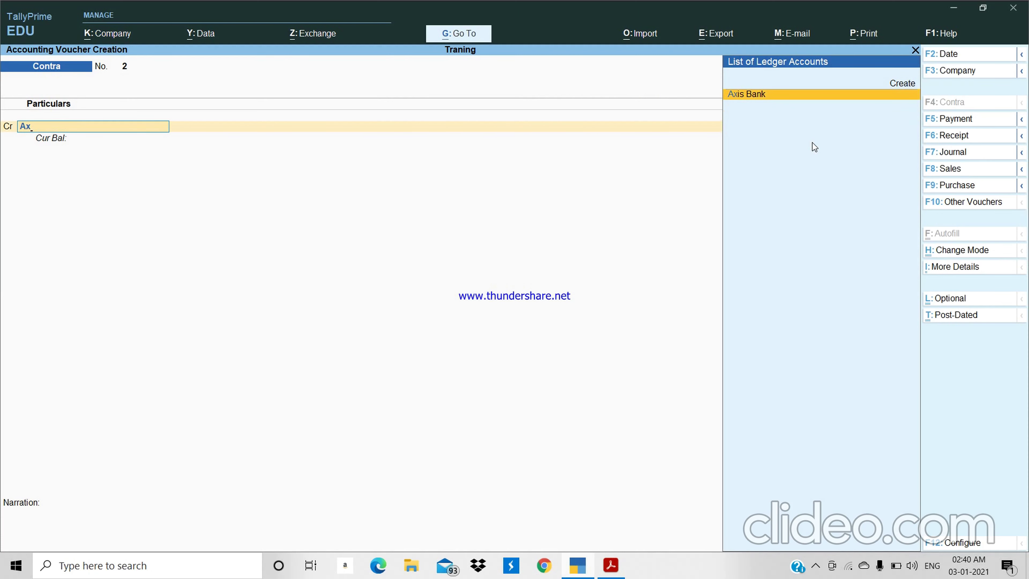
{"action": "key", "text": "Return"}
{"action": "type", "text": "4000"}
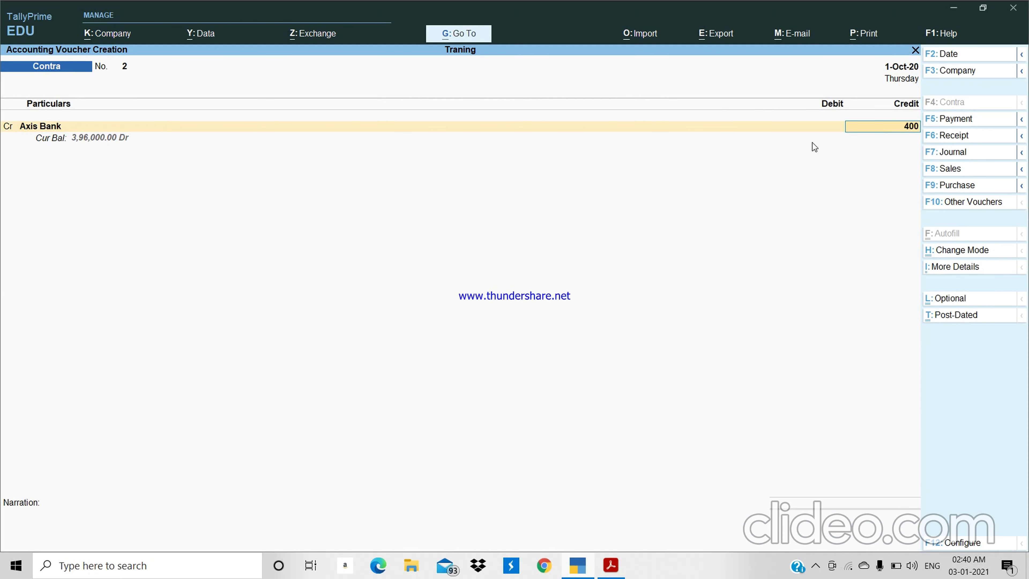
{"action": "key", "text": "Return"}
{"action": "key", "text": "Return"}
{"action": "key", "text": "Return"}
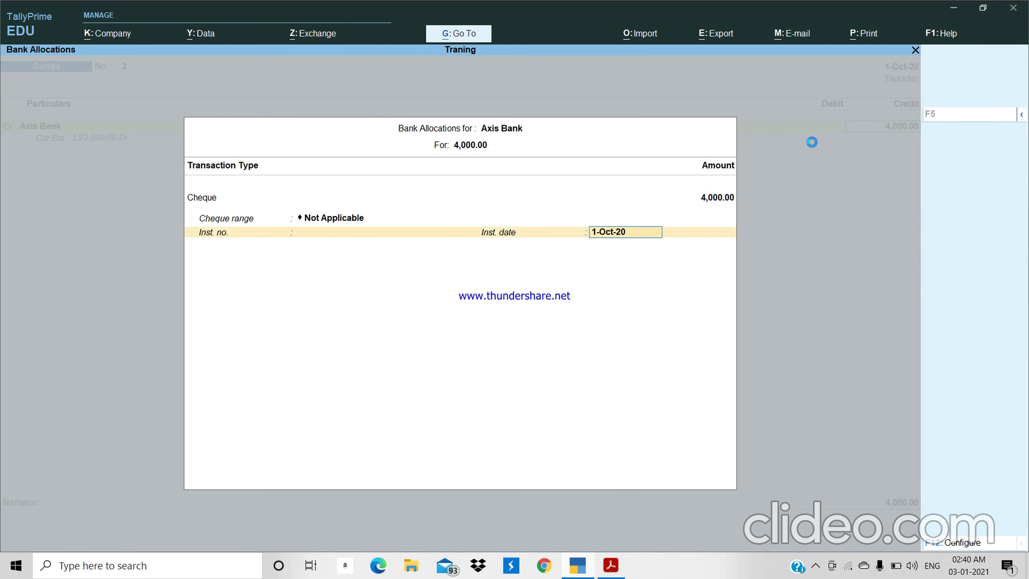
{"action": "key", "text": "Return"}
Step: Debit the Cash ledger with 4,000 on the second line of the contra voucher
{"action": "key", "text": "Return"}
{"action": "key", "text": "Return"}
{"action": "key", "text": "Return"}
{"action": "key", "text": "Return"}
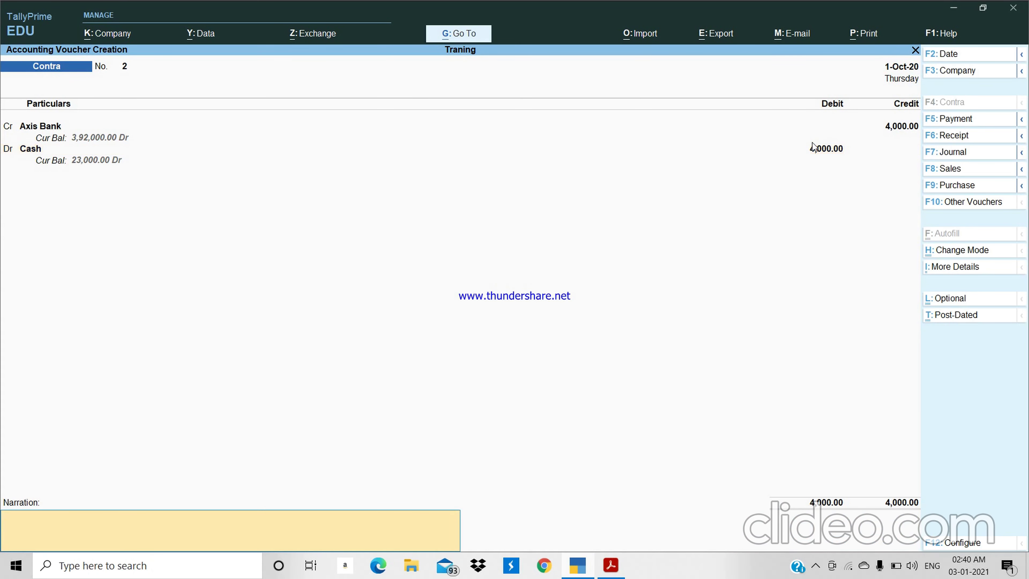
Step: Set the debited ledger to Axis Bank for 4,000 and accept its Cheque/DD allocation dated 1-Oct-20
{"action": "key", "text": "BackSpace"}
{"action": "key", "text": "BackSpace"}
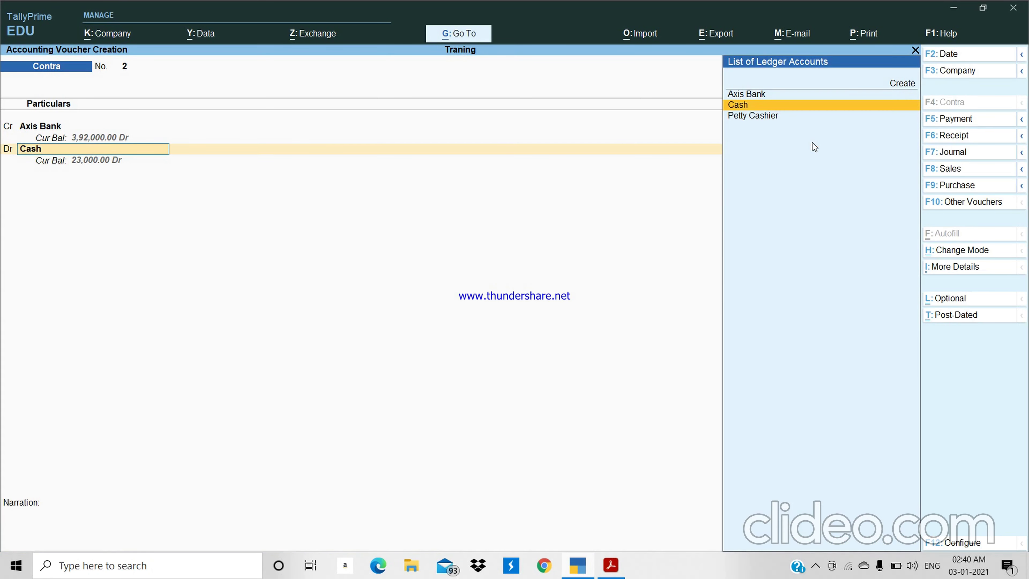
{"action": "key", "text": "BackSpace"}
{"action": "key", "text": "a"}
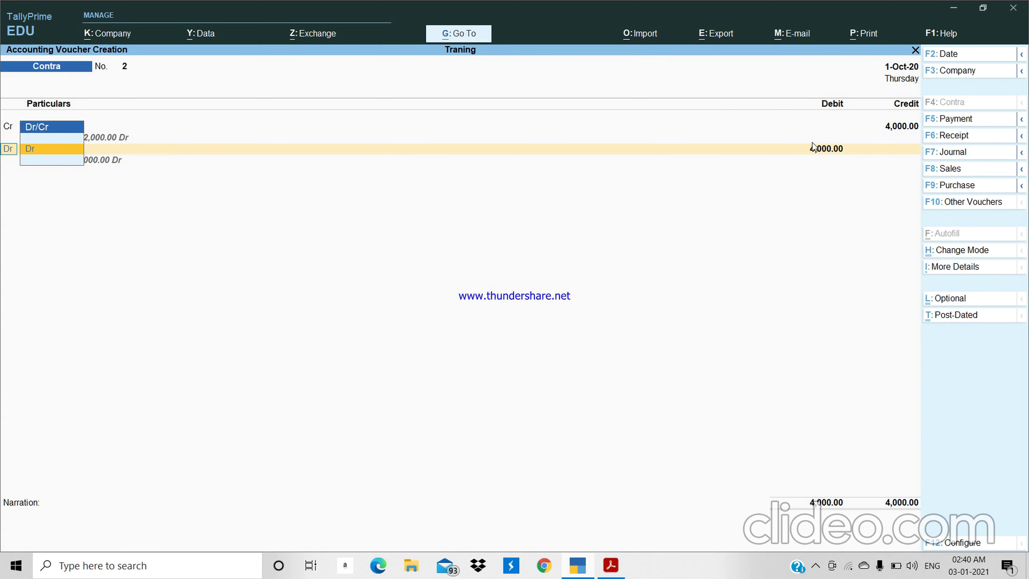
{"action": "key", "text": "Return"}
{"action": "type", "text": "Axis"}
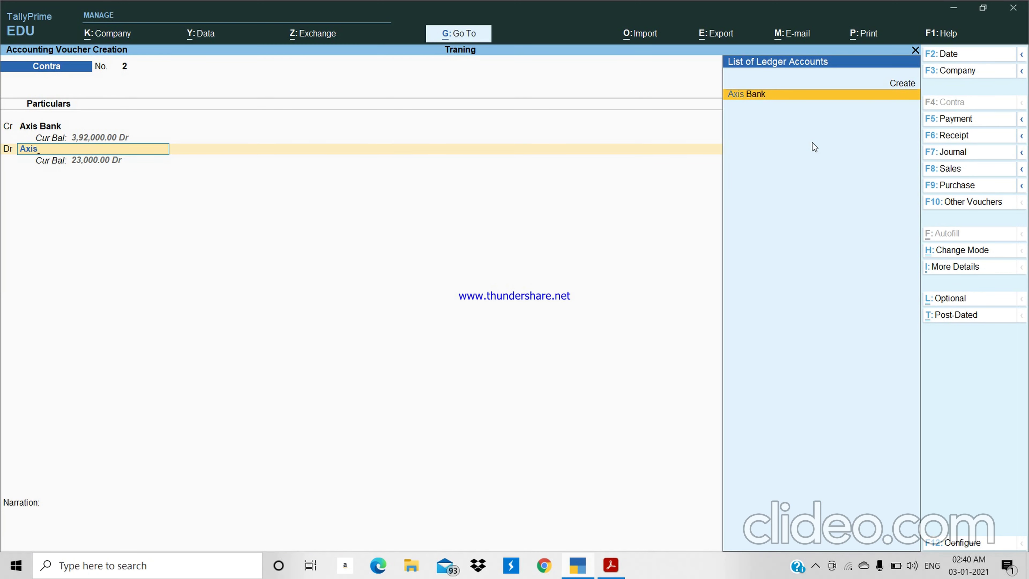
{"action": "key", "text": "Return"}
{"action": "key", "text": "Return"}
{"action": "key", "text": "Return"}
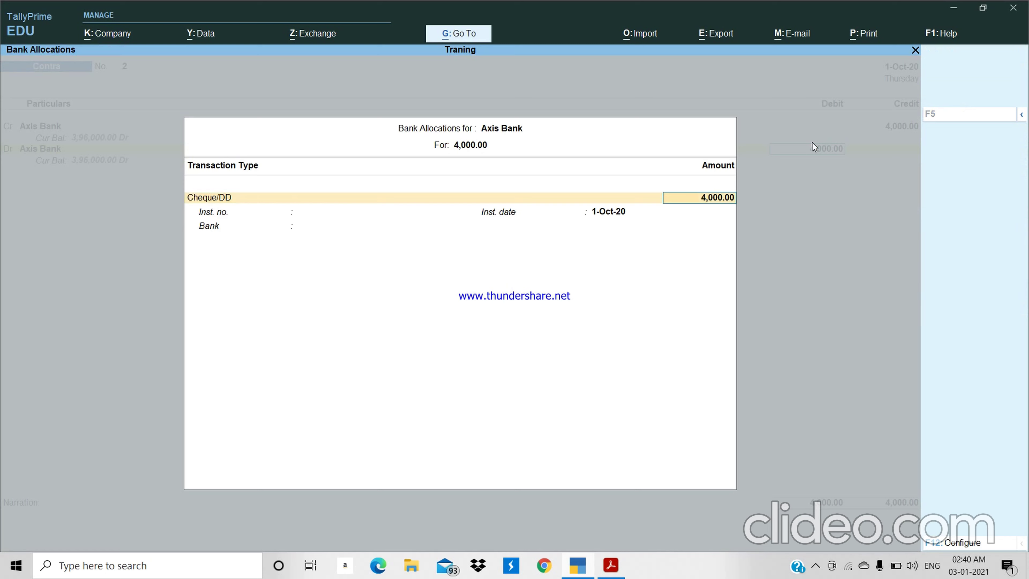
{"action": "key", "text": "Return"}
{"action": "key", "text": "Return"}
{"action": "key", "text": "Return"}
{"action": "key", "text": "Return"}
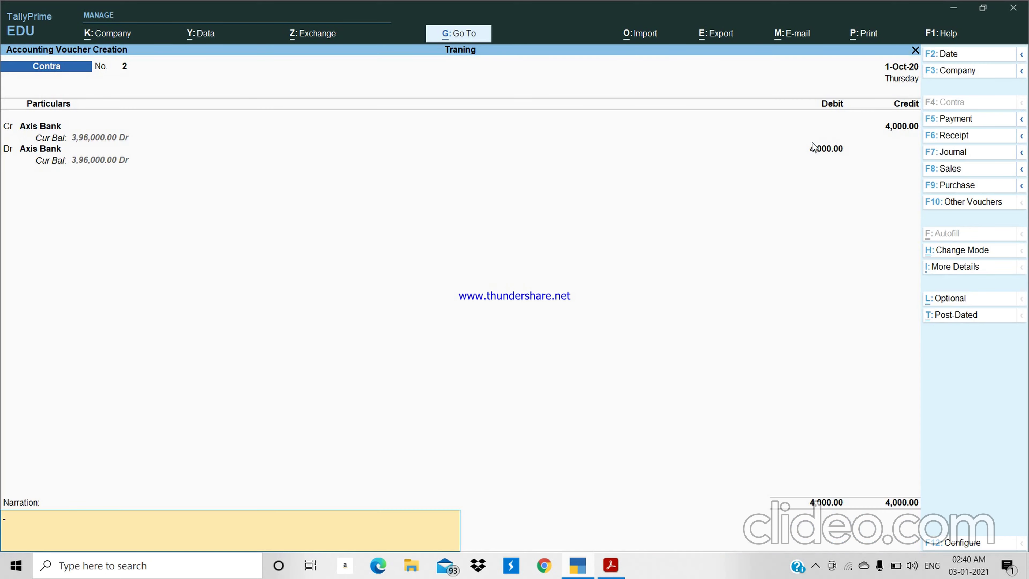
Step: Enter the narration "being paid to peetty cashier for daily expenses", save the contra voucher and return to the Gateway of Tally
{"action": "key", "text": "alt+Tab"}
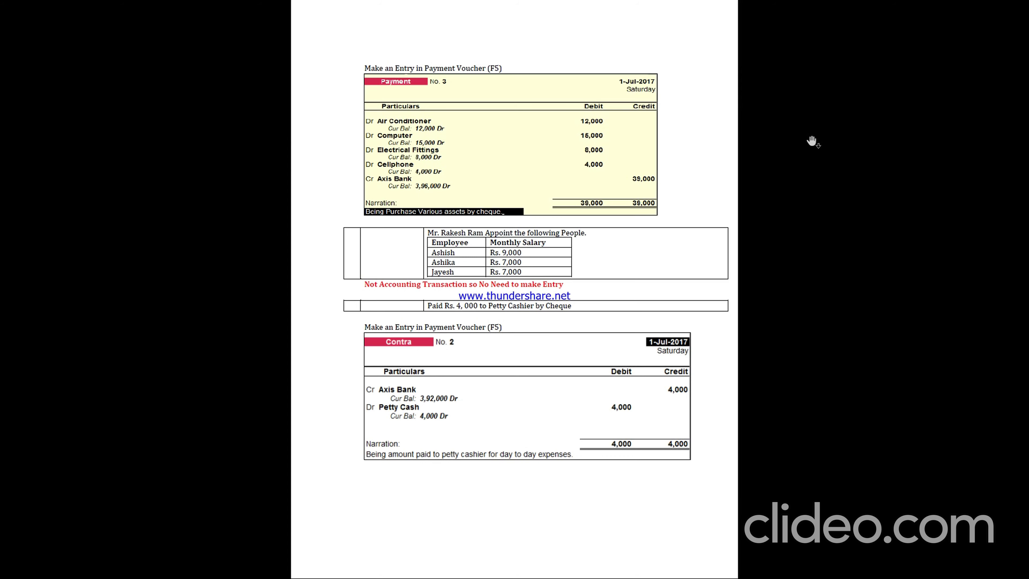
{"action": "key", "text": "alt+Tab"}
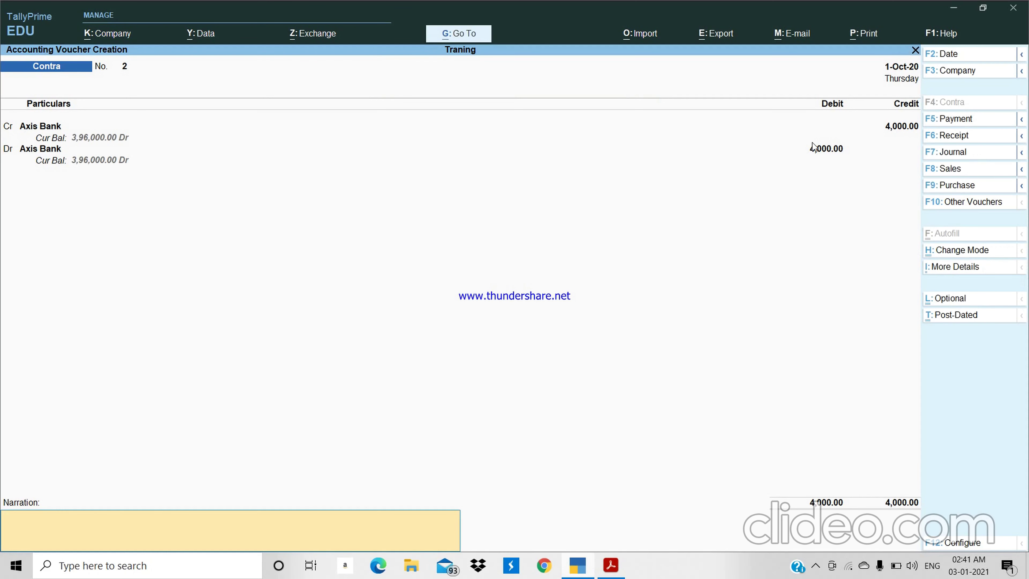
{"action": "type", "text": "being paid to peetty cashier"}
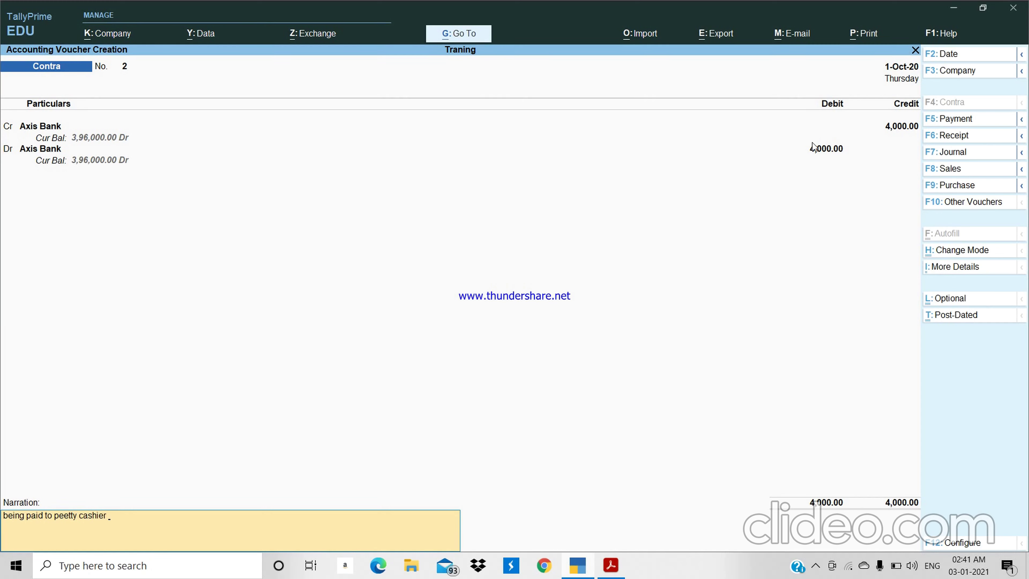
{"action": "type", "text": " for daily expende"}
{"action": "key", "text": "BackSpace"}
{"action": "key", "text": "BackSpace"}
{"action": "type", "text": "ses."}
{"action": "key", "text": "Return"}
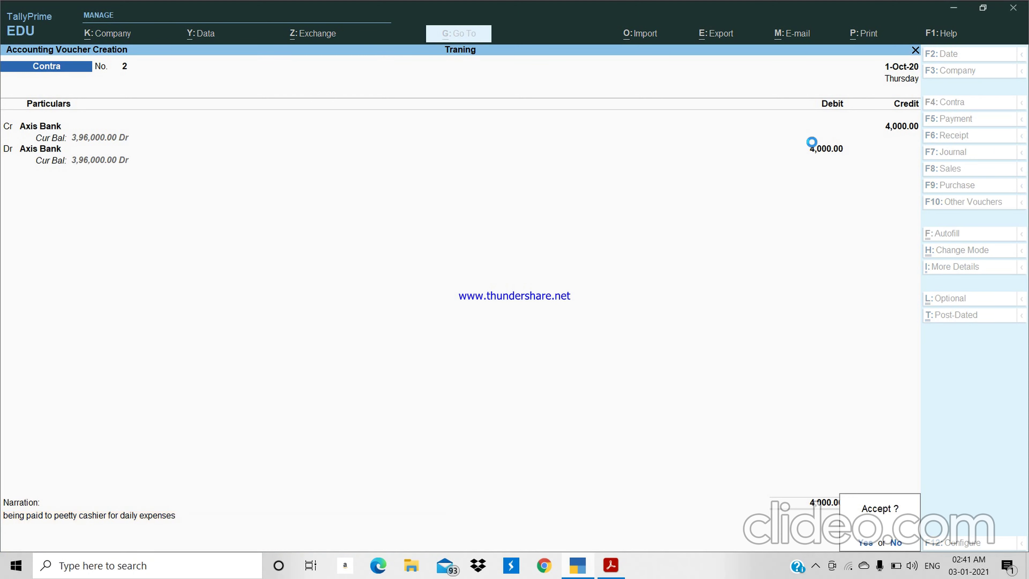
{"action": "key", "text": "Return"}
{"action": "key", "text": "Escape"}
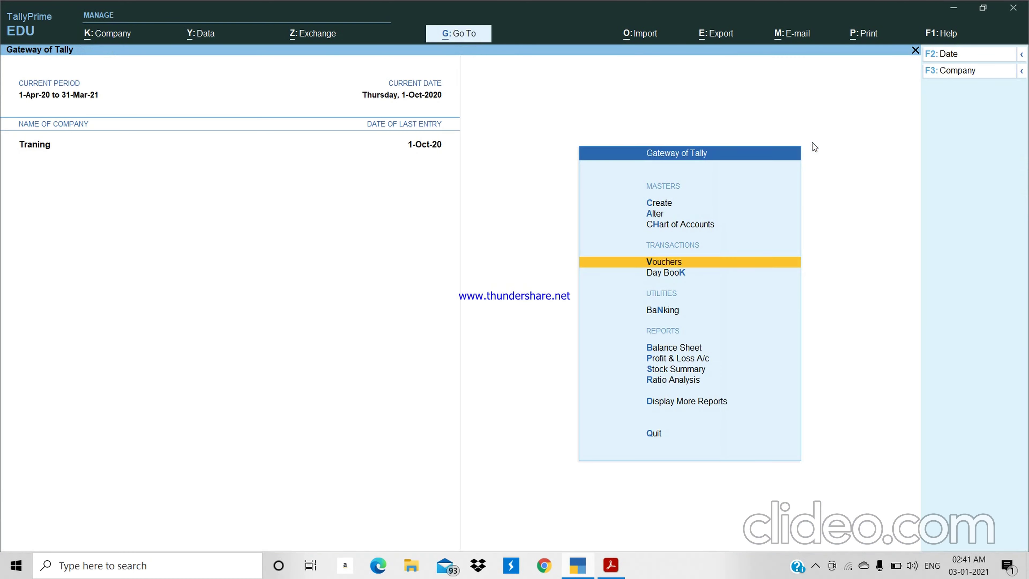
Step: Review the PDF's Amit Traders purchase and GST activation instructions at 100% zoom, then switch back to TallyPrime
{"action": "key", "text": "alt+Tab"}
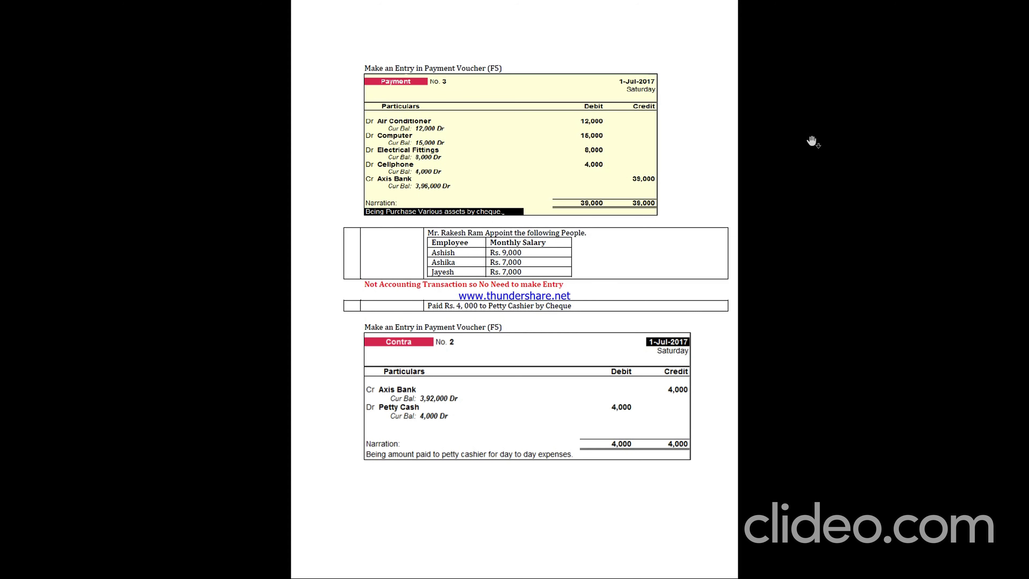
{"action": "scroll", "coordinate": [812, 141], "scroll_direction": "down", "scroll_amount": 5}
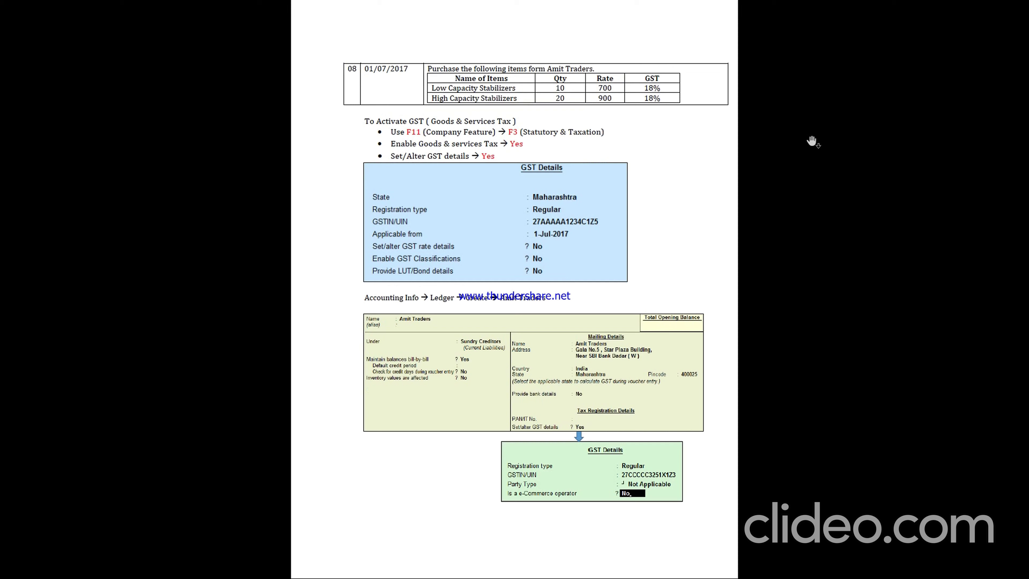
{"action": "left_click", "coordinate": [440, 147]}
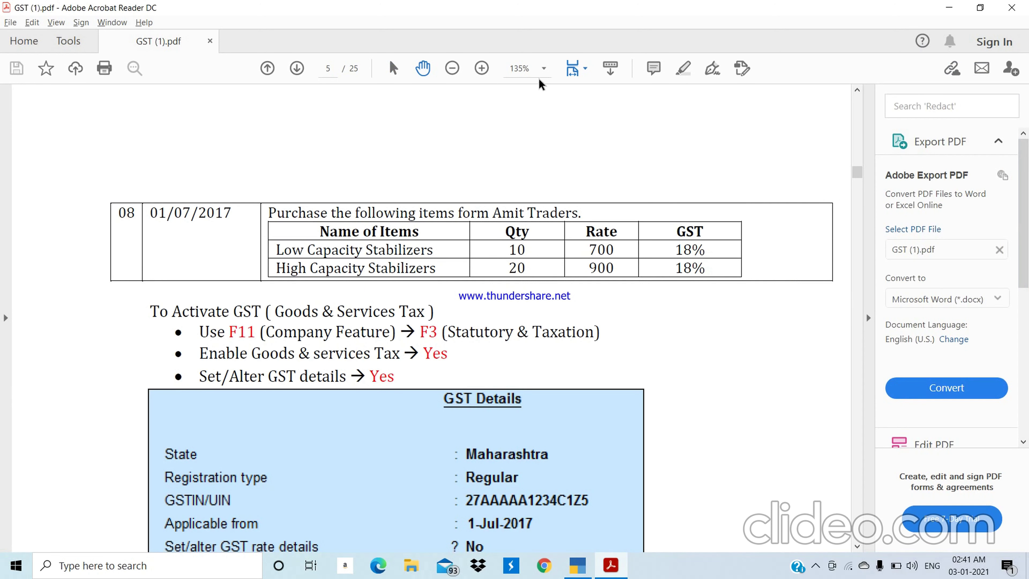
{"action": "left_click", "coordinate": [452, 68]}
{"action": "left_click", "coordinate": [453, 68]}
{"action": "left_click", "coordinate": [452, 68]}
{"action": "left_click", "coordinate": [481, 68]}
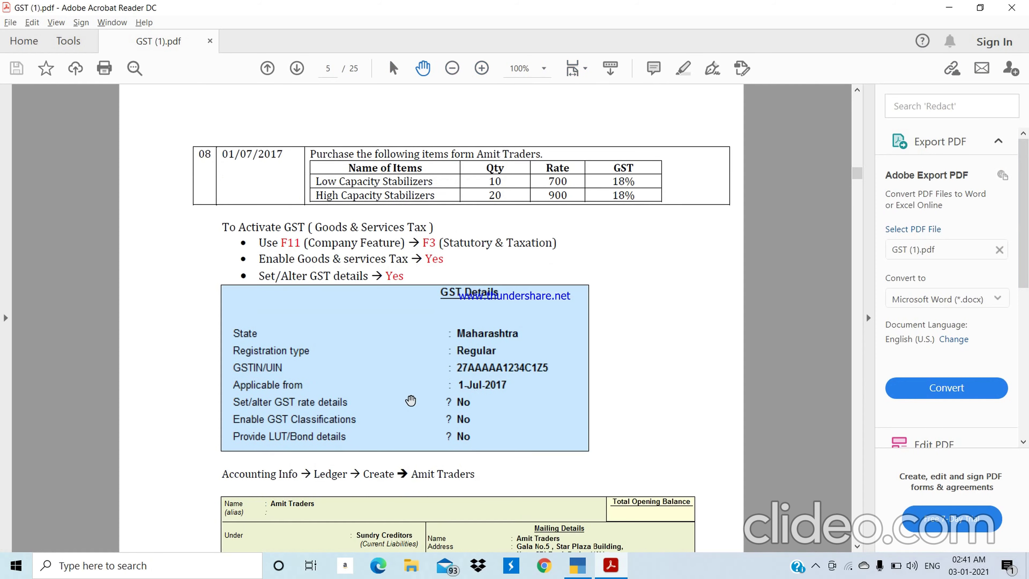
{"action": "scroll", "coordinate": [410, 400], "scroll_direction": "down", "scroll_amount": 3}
{"action": "left_click", "coordinate": [577, 565]}
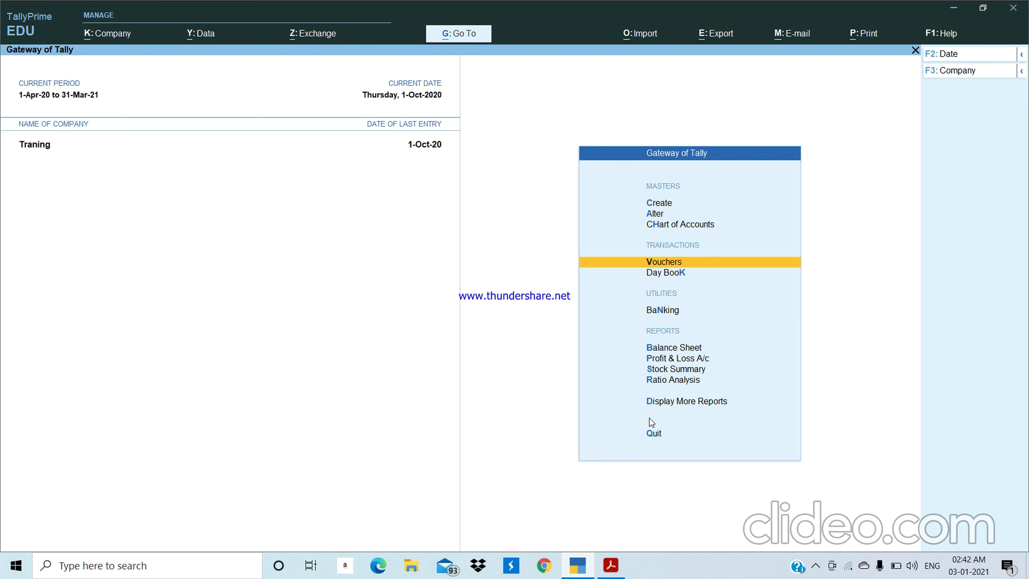
{"action": "left_click", "coordinate": [816, 565]}
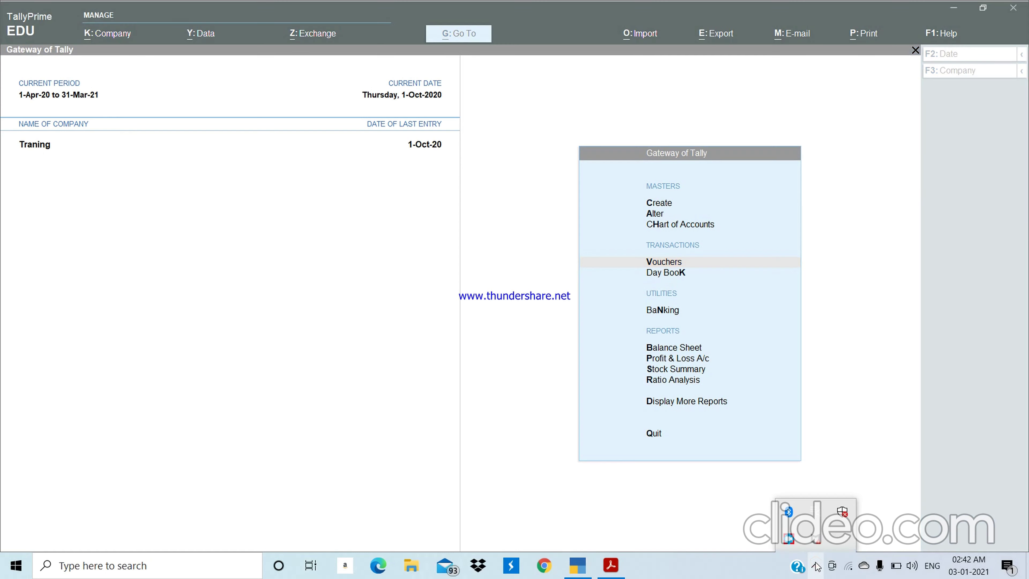